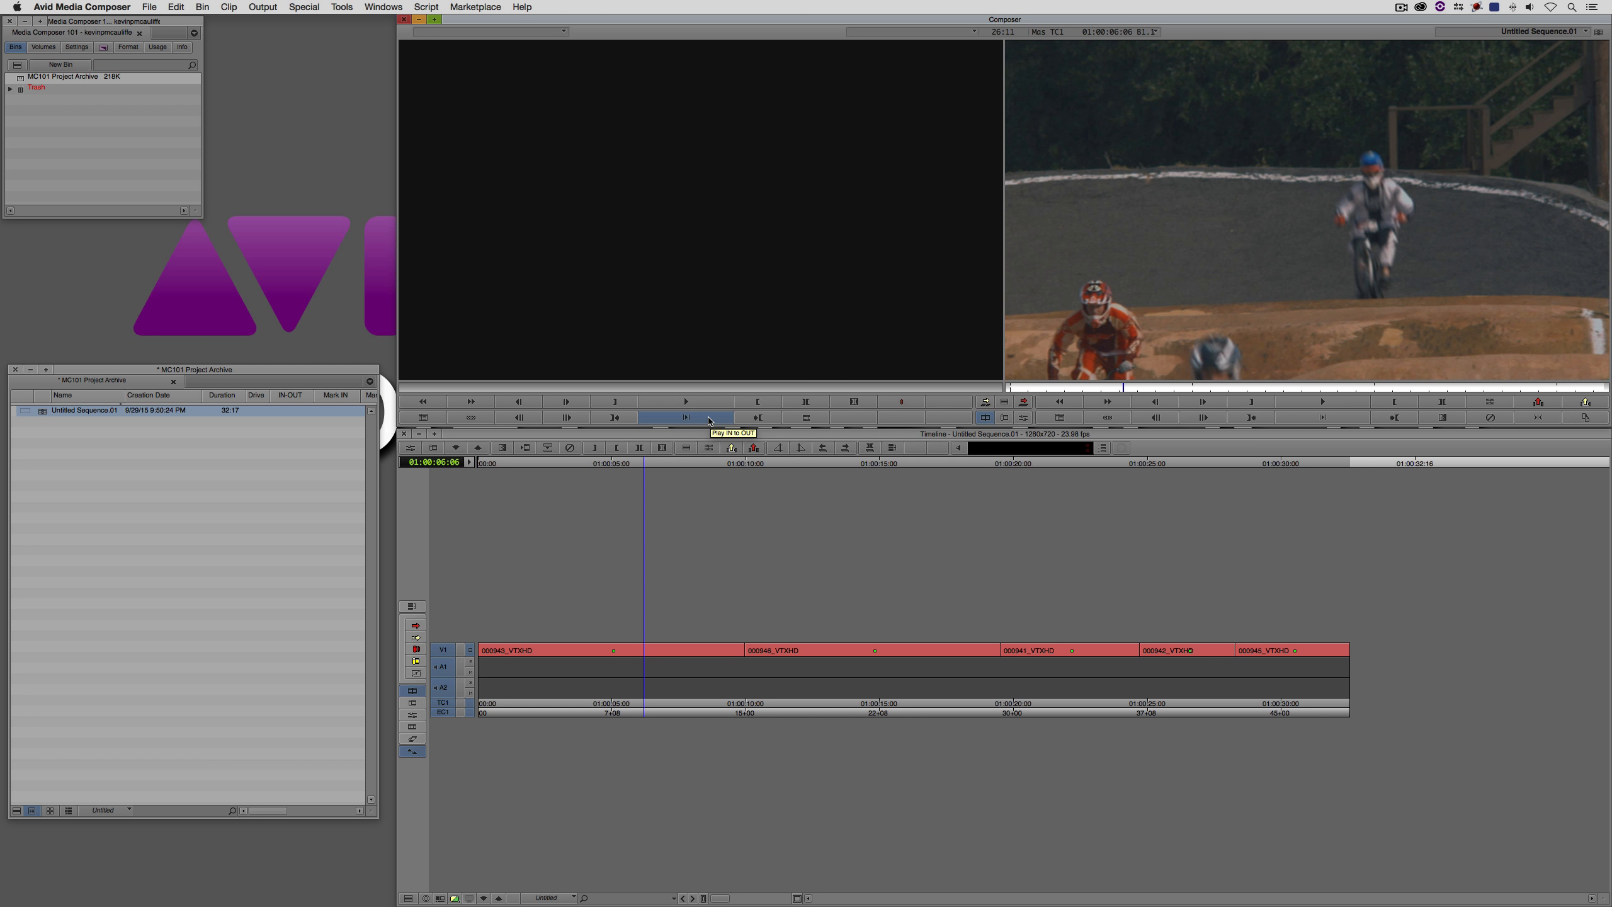
# - Map the Grid command from the FX commands onto a button below the record monitor using Button to Button Reassignment, and close the Command Palette
pyautogui.click(341, 6)
pyautogui.click(374, 164)
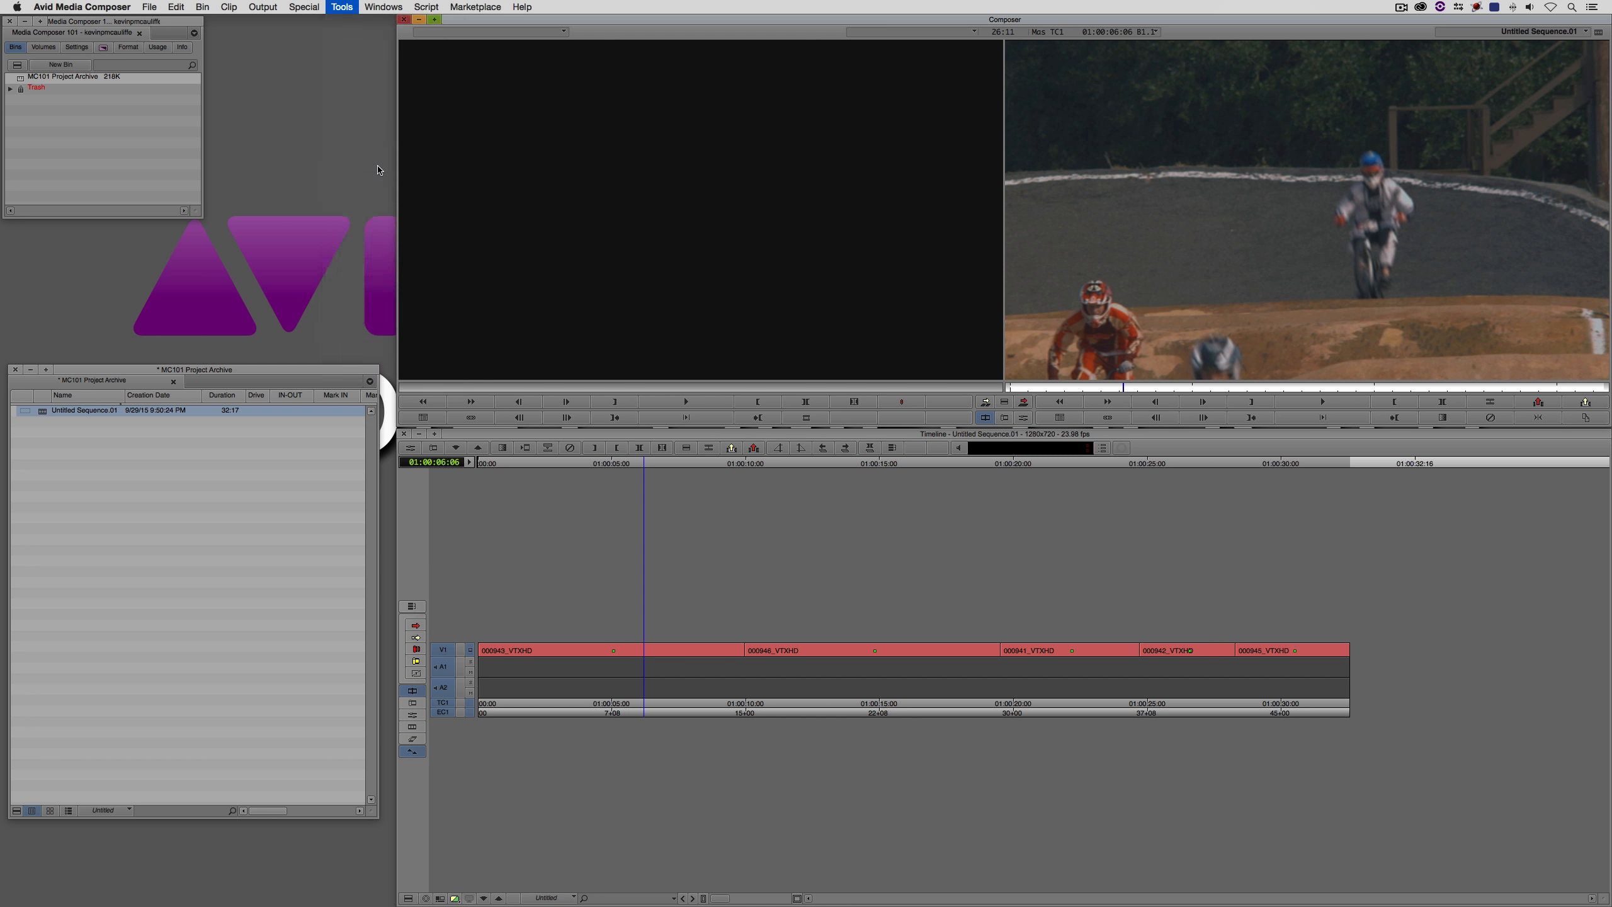
pyautogui.moveTo(324, 199); pyautogui.dragTo(728, 222)
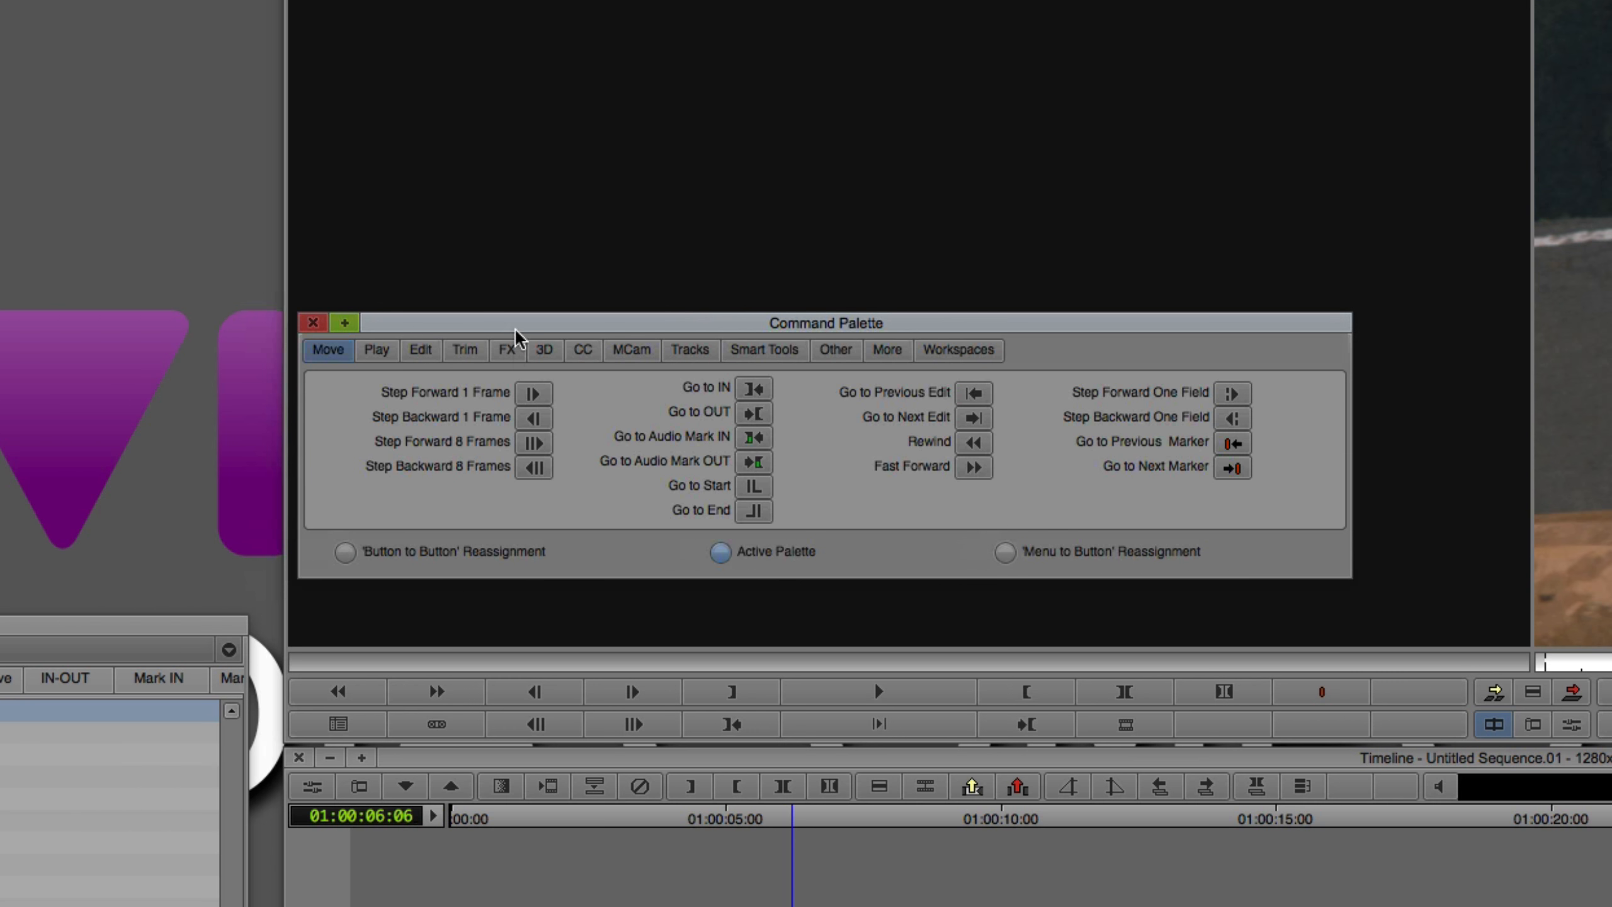
pyautogui.click(504, 238)
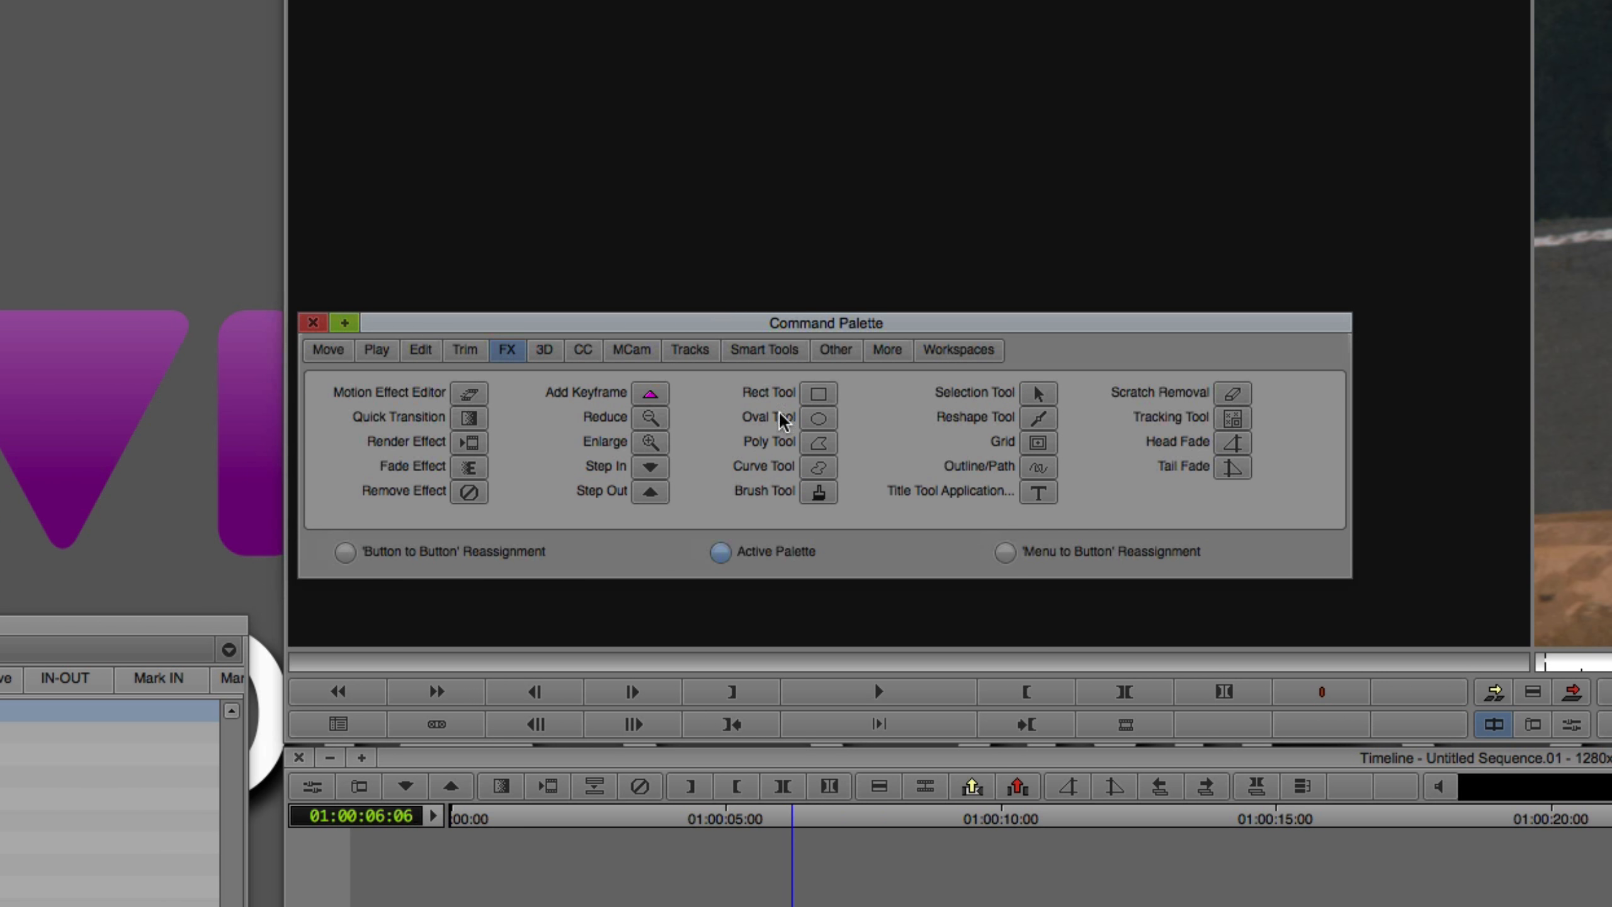
pyautogui.click(348, 551)
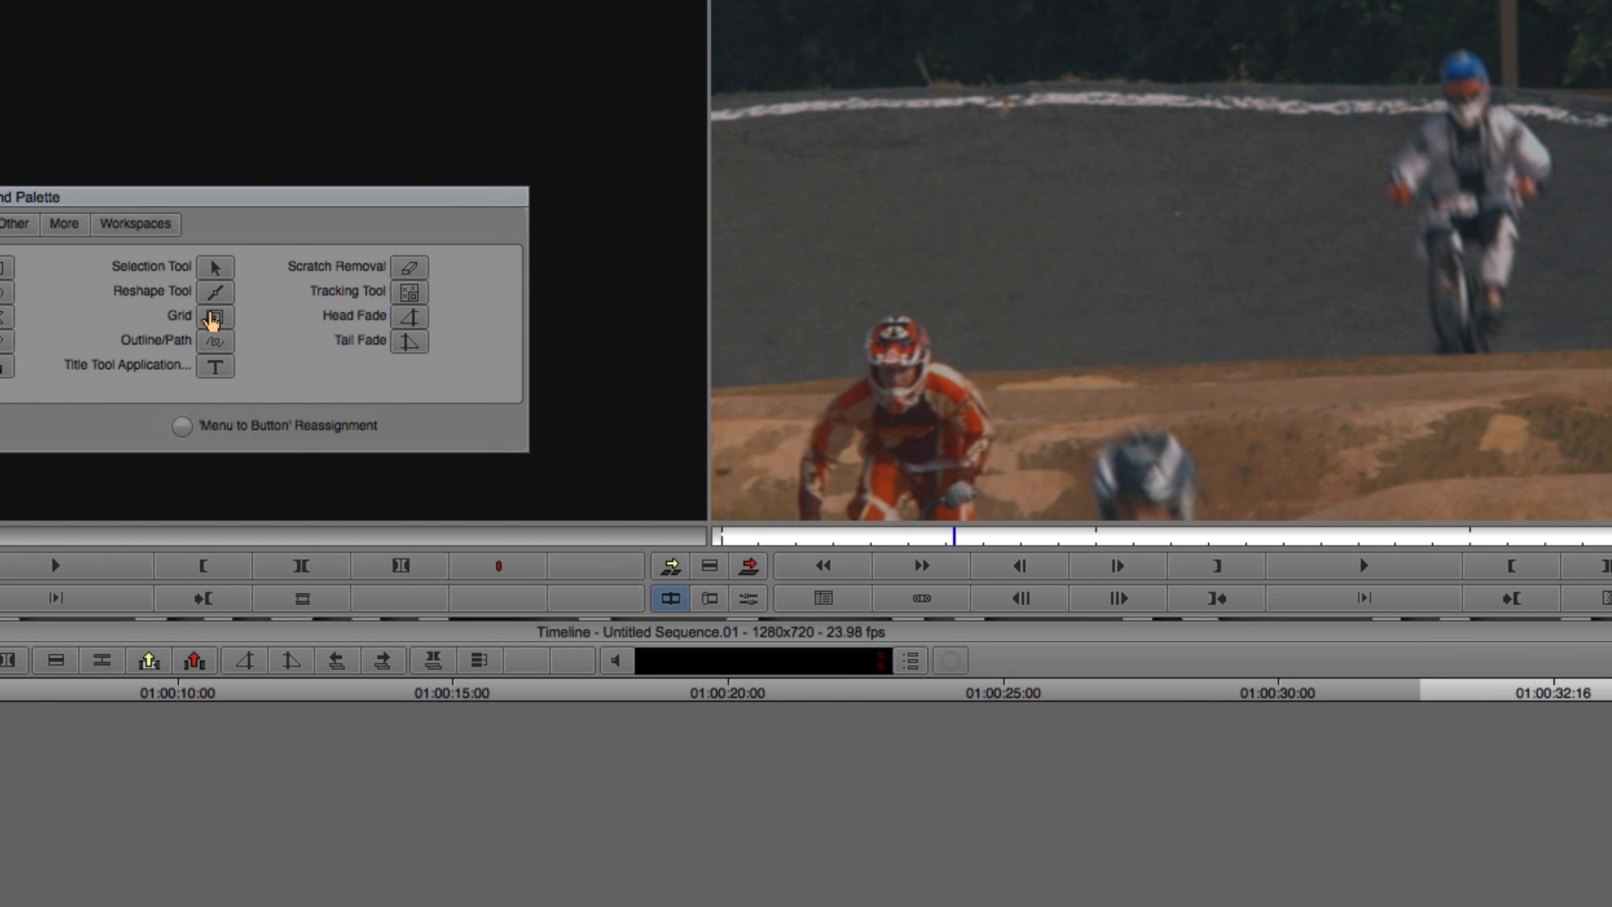
pyautogui.moveTo(211, 317); pyautogui.dragTo(482, 549)
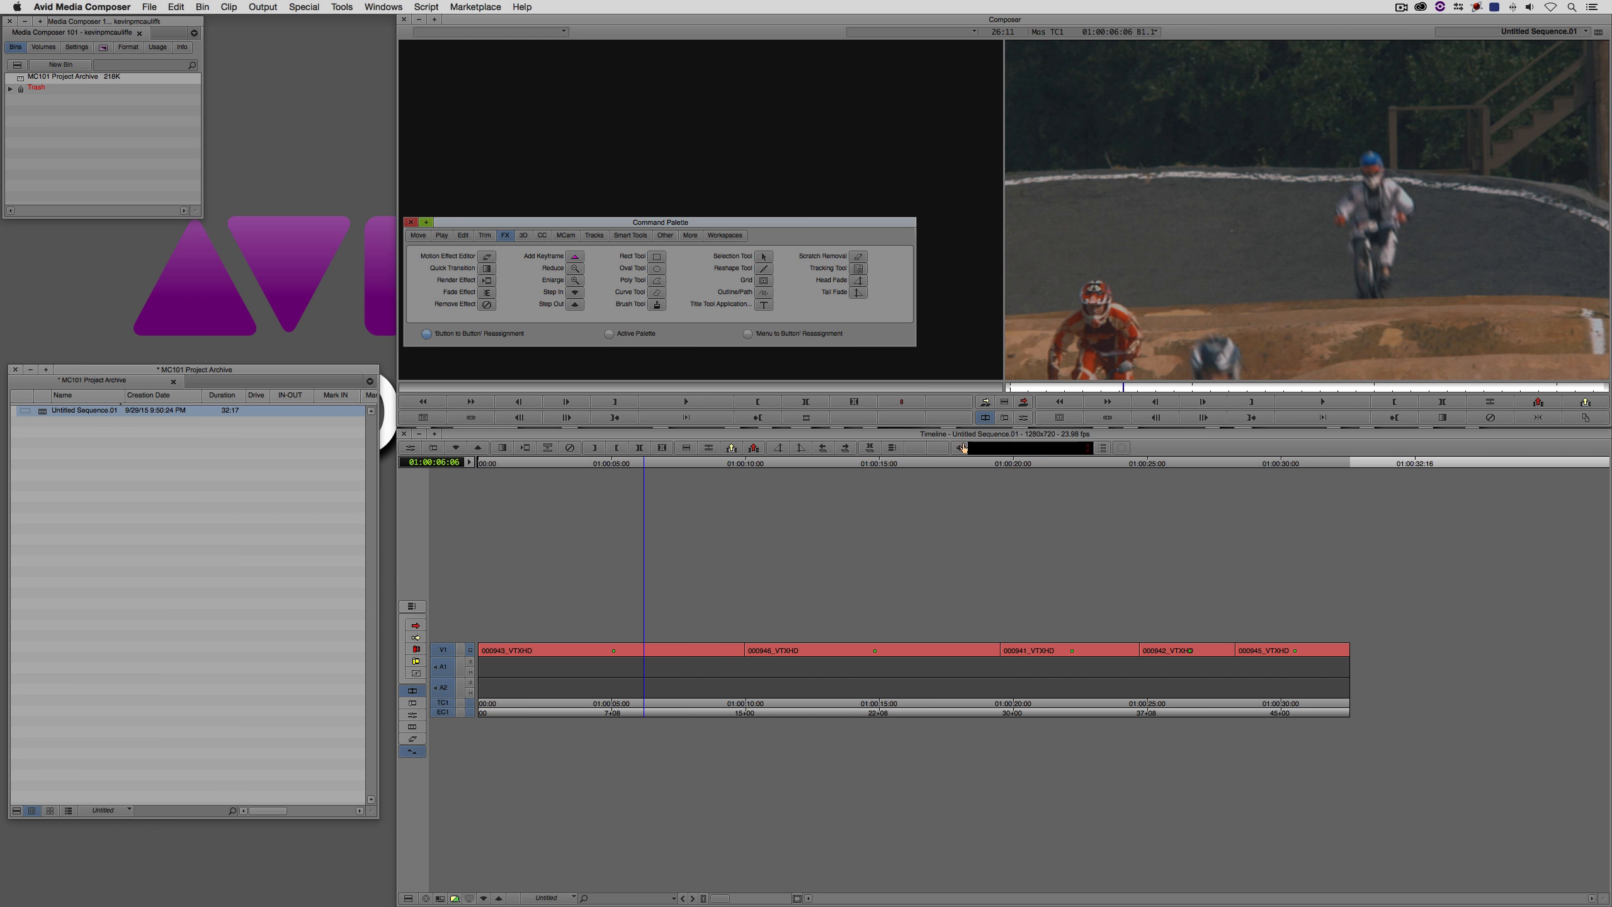
pyautogui.click(411, 222)
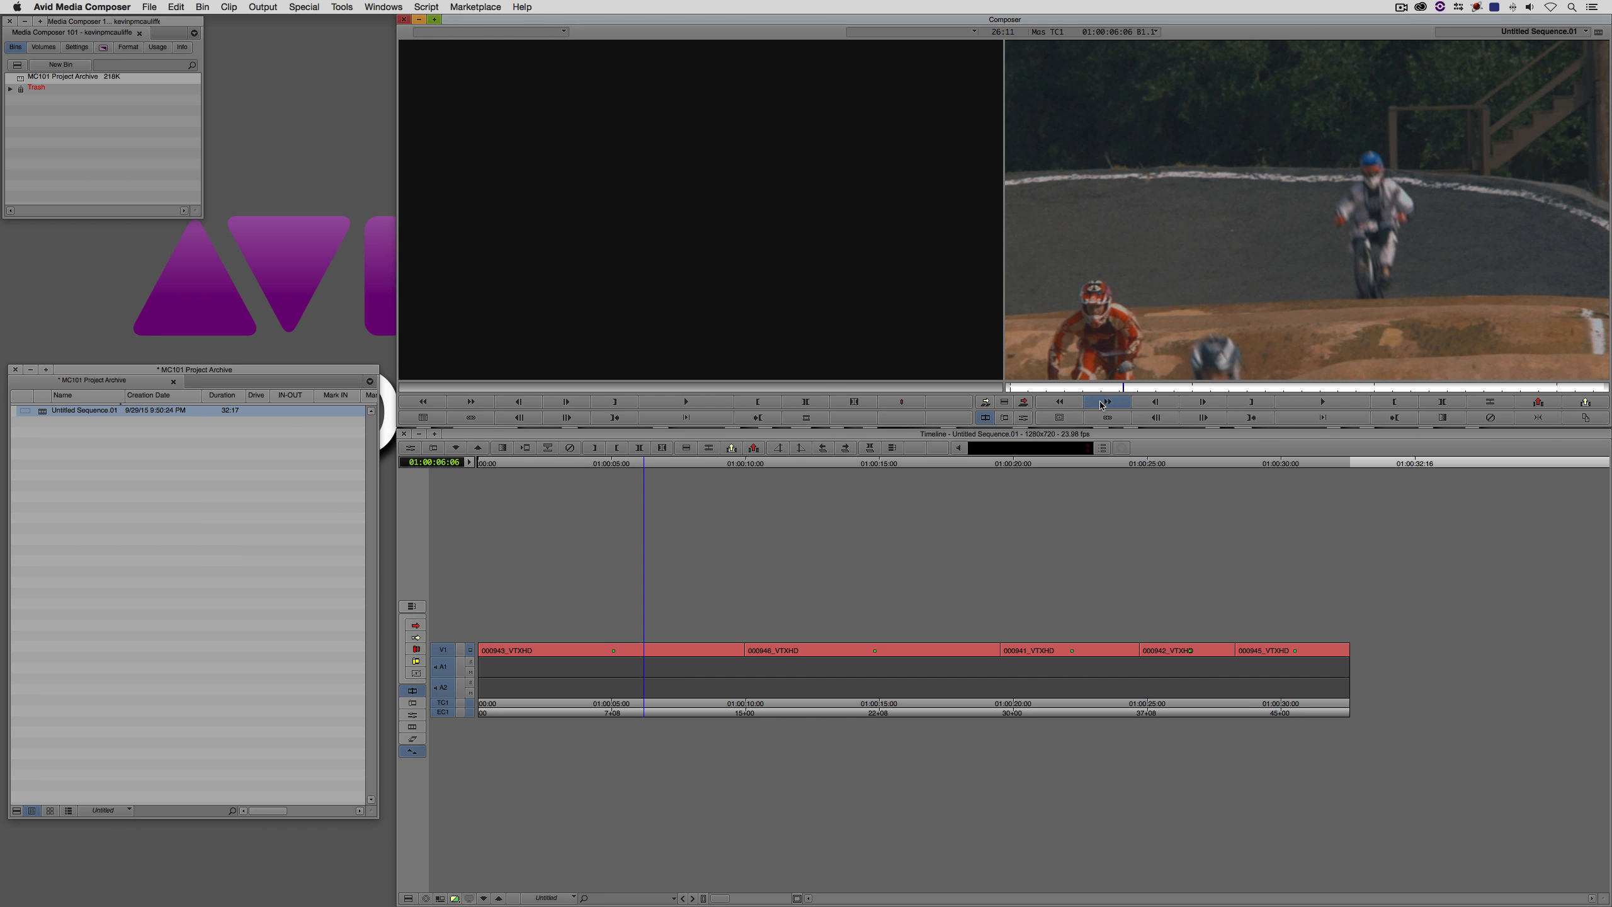
# - Show the safe-area grid over the record monitor and move the playhead to 01:00:06:24
pyautogui.click(1068, 420)
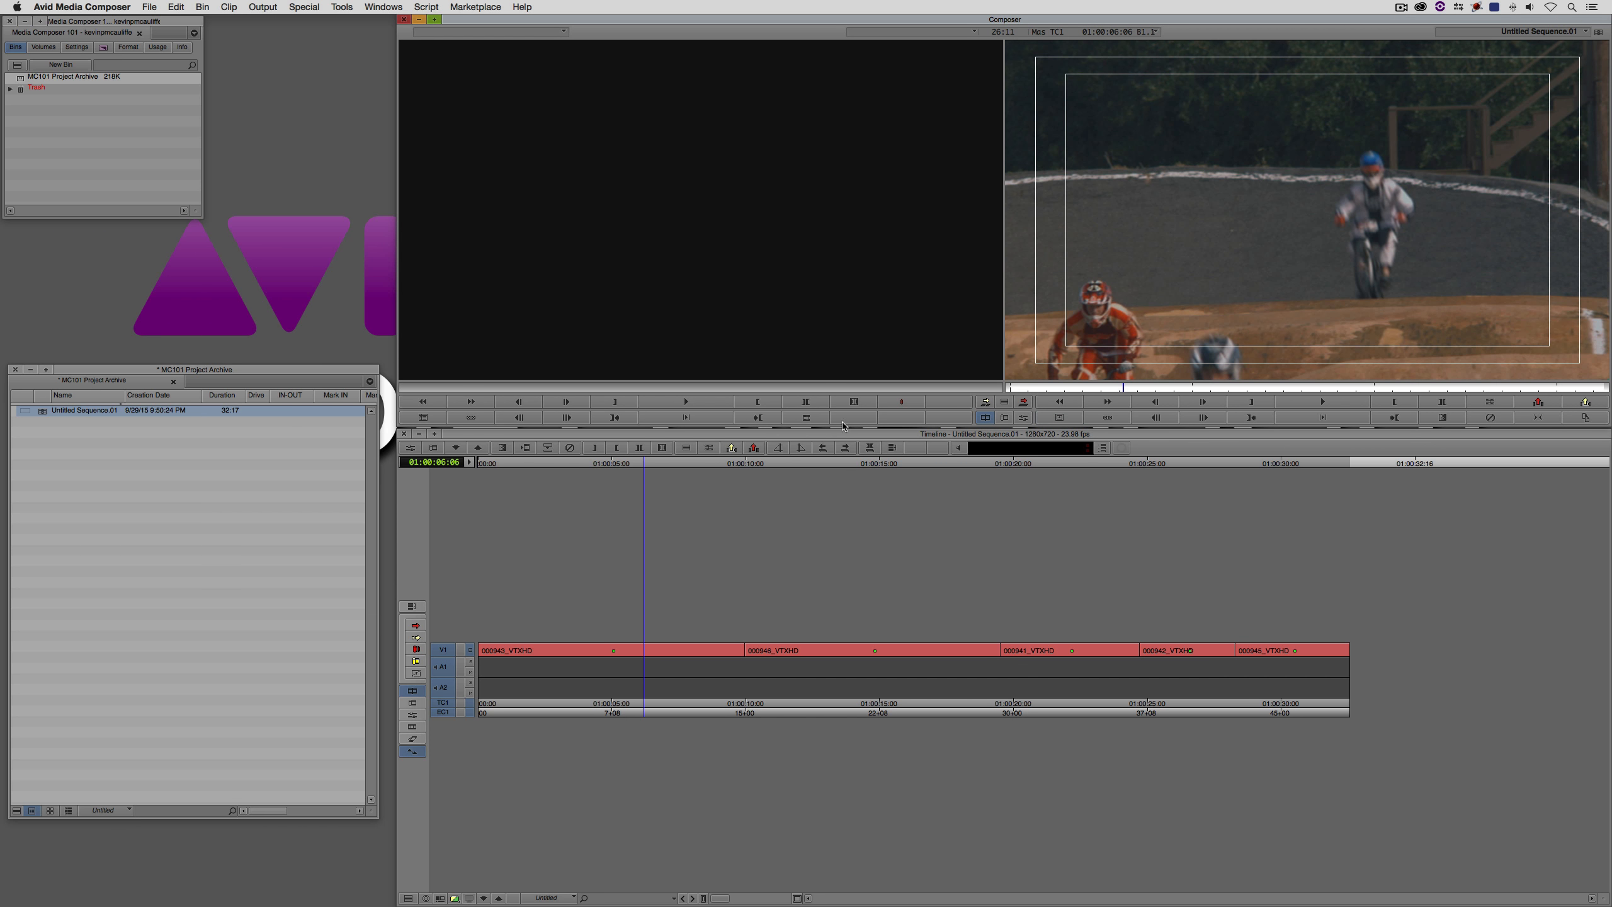
pyautogui.moveTo(629, 660); pyautogui.dragTo(661, 647)
pyautogui.press('space')
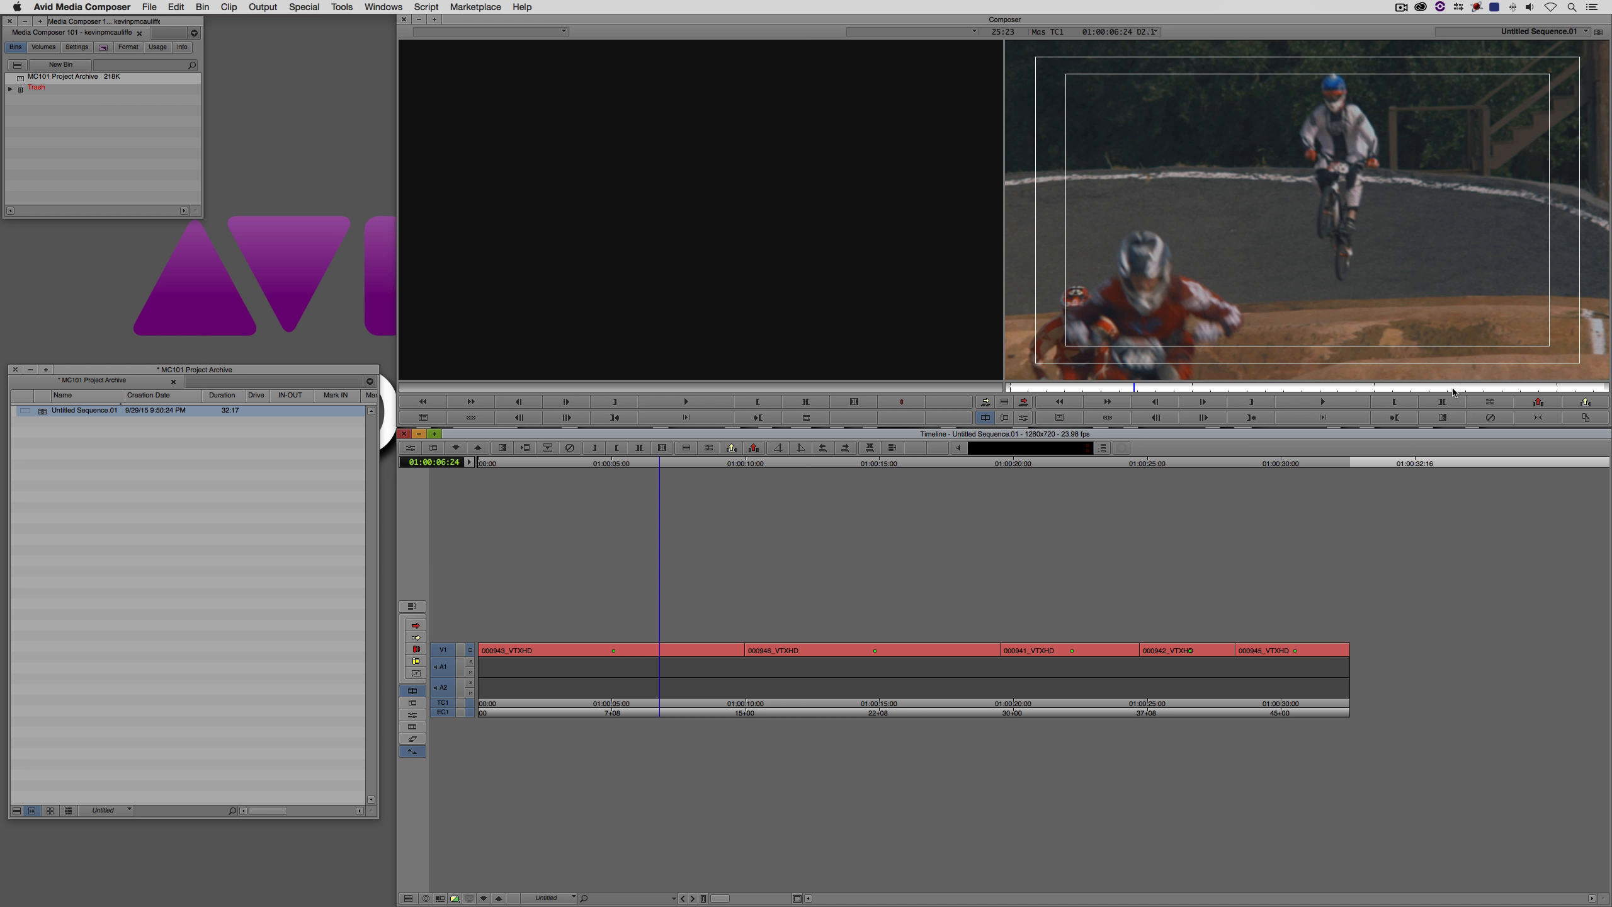
# - Enlarge the project window with its settings listed and open the display options of the Grid setting
pyautogui.click(84, 48)
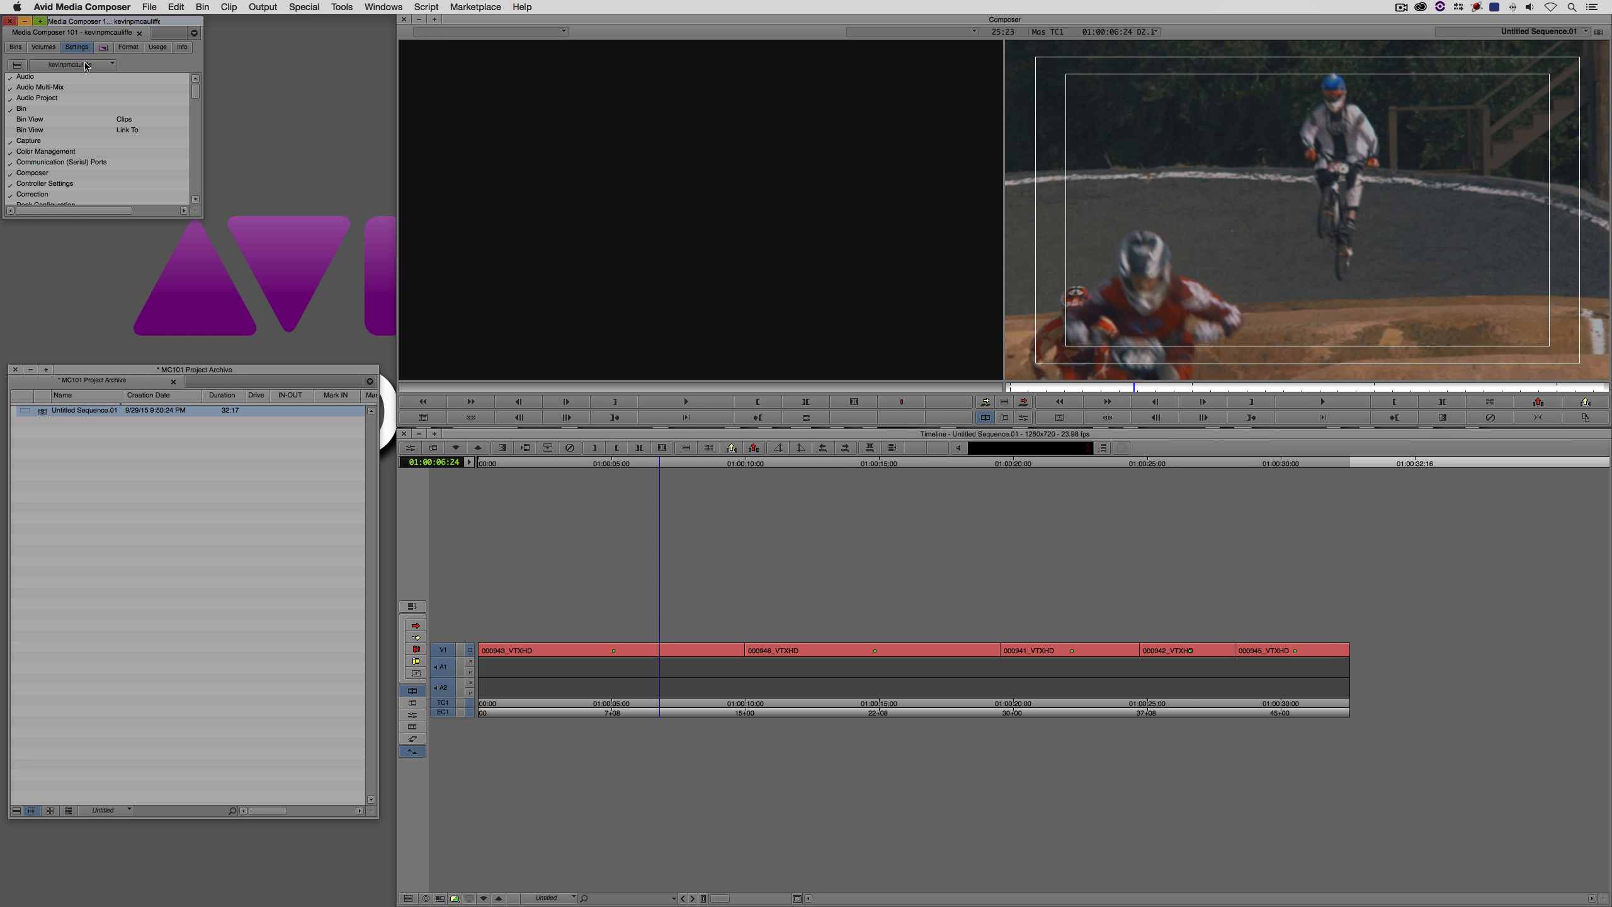
pyautogui.moveTo(196, 92); pyautogui.dragTo(190, 140)
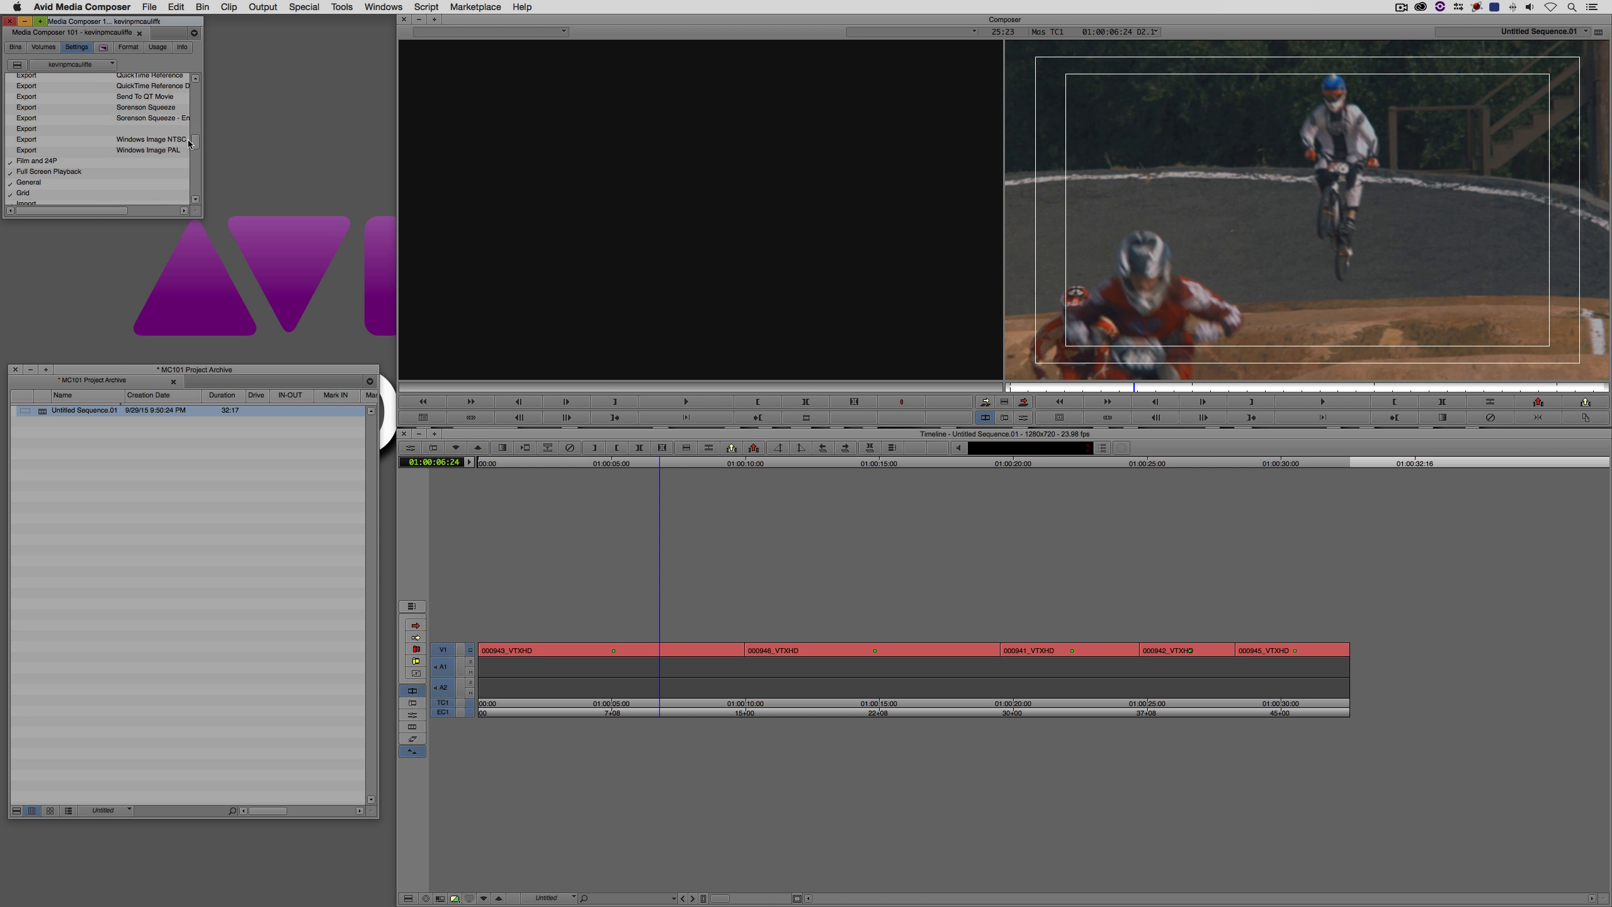
pyautogui.moveTo(199, 215); pyautogui.dragTo(286, 294)
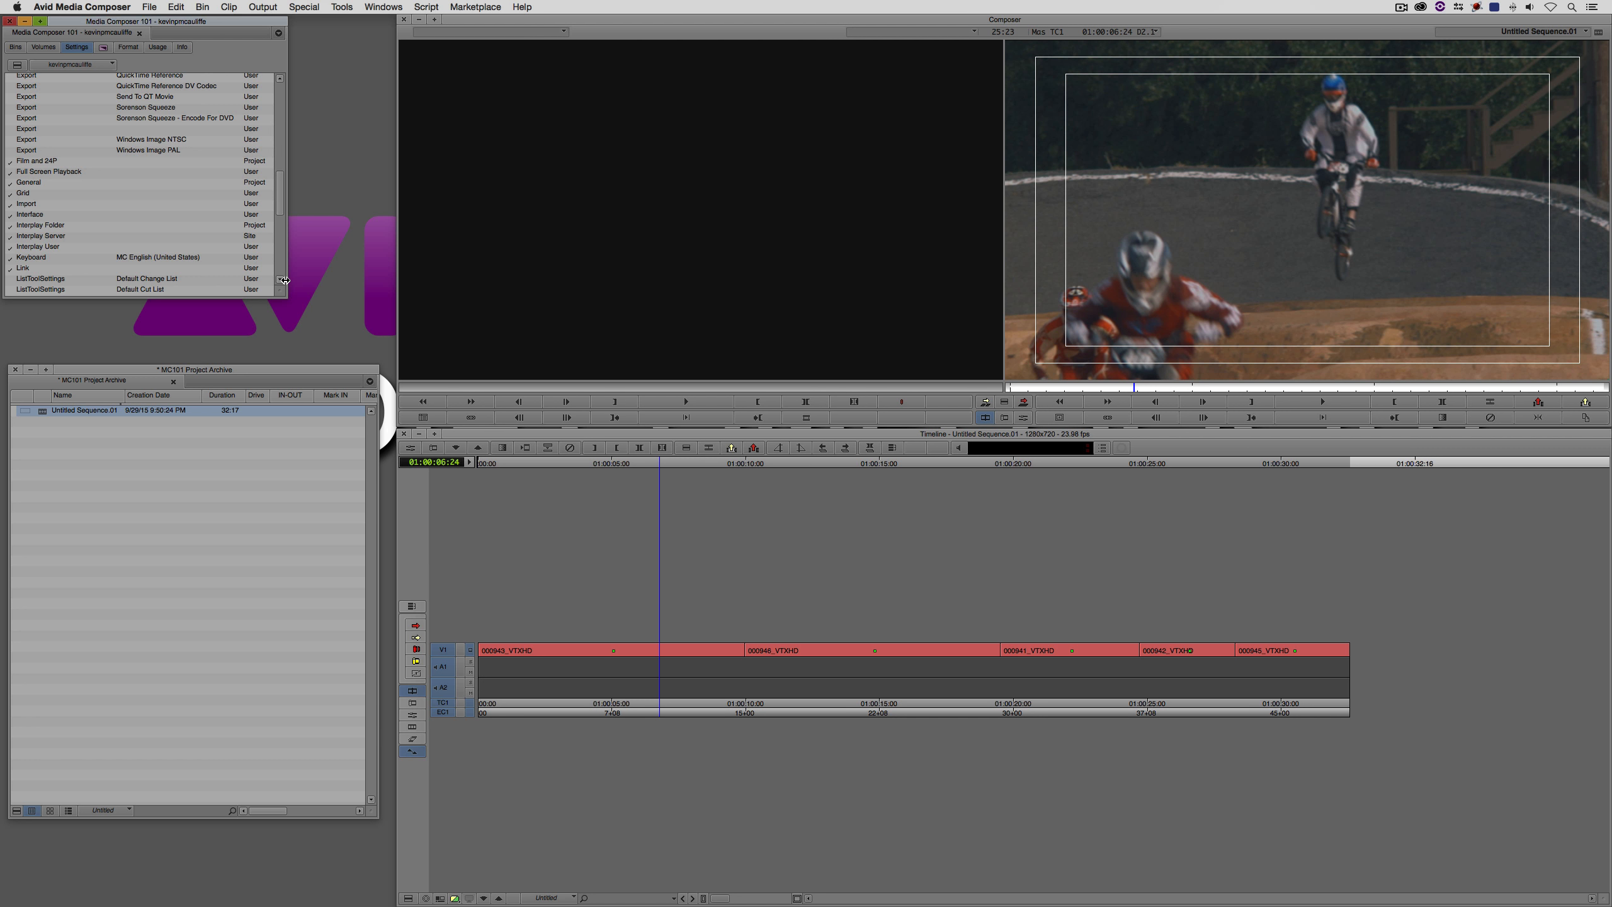
pyautogui.doubleClick(22, 193)
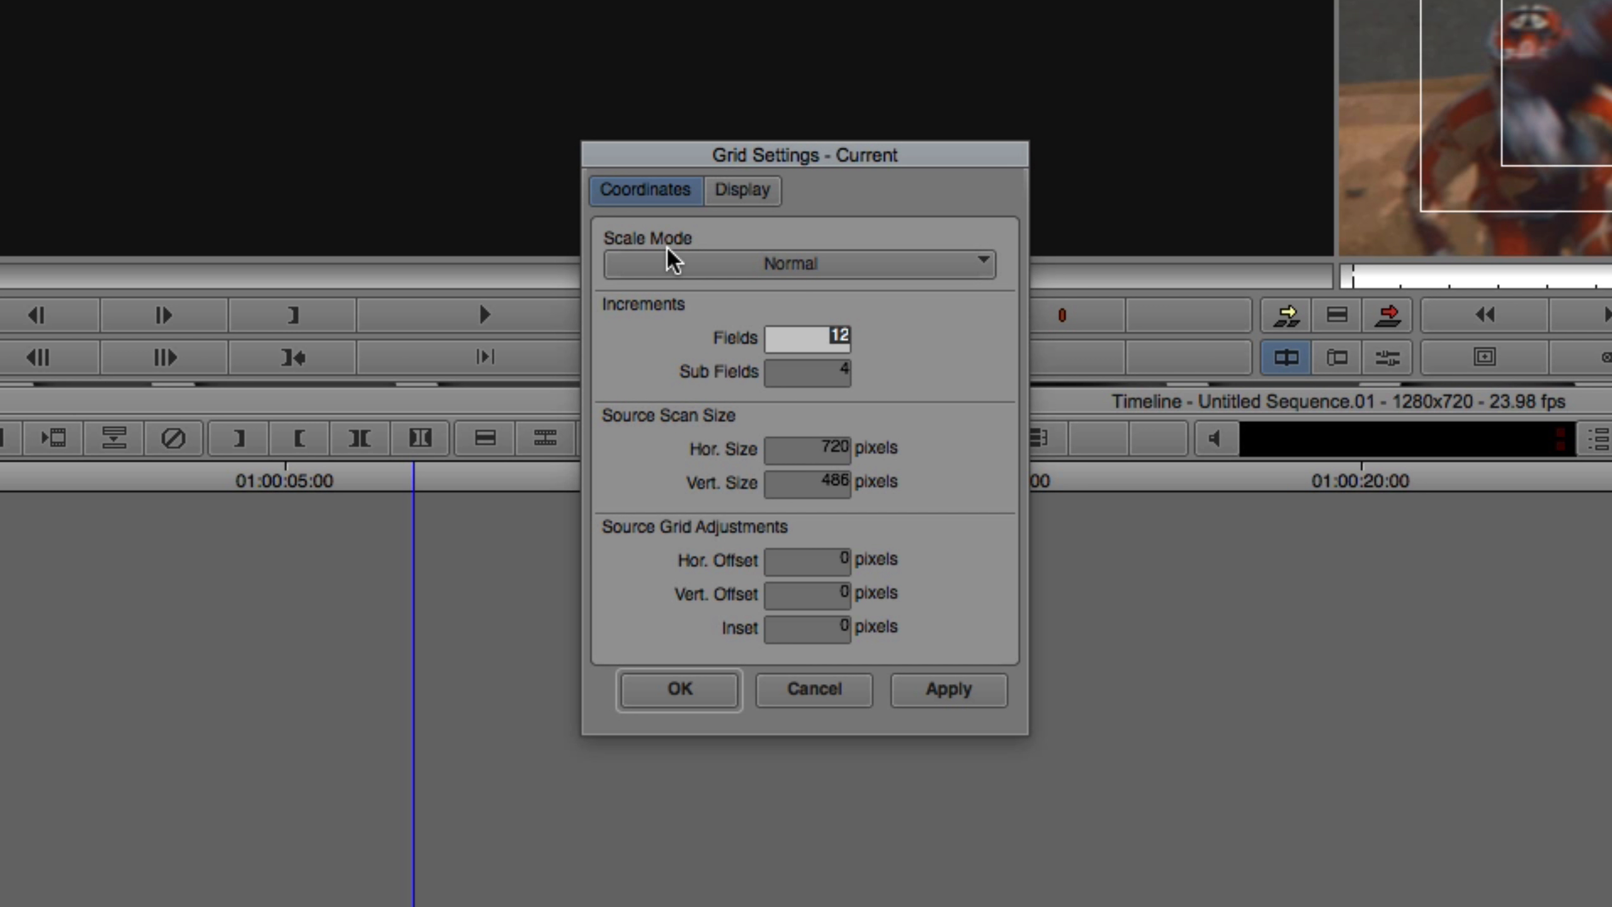
pyautogui.click(735, 192)
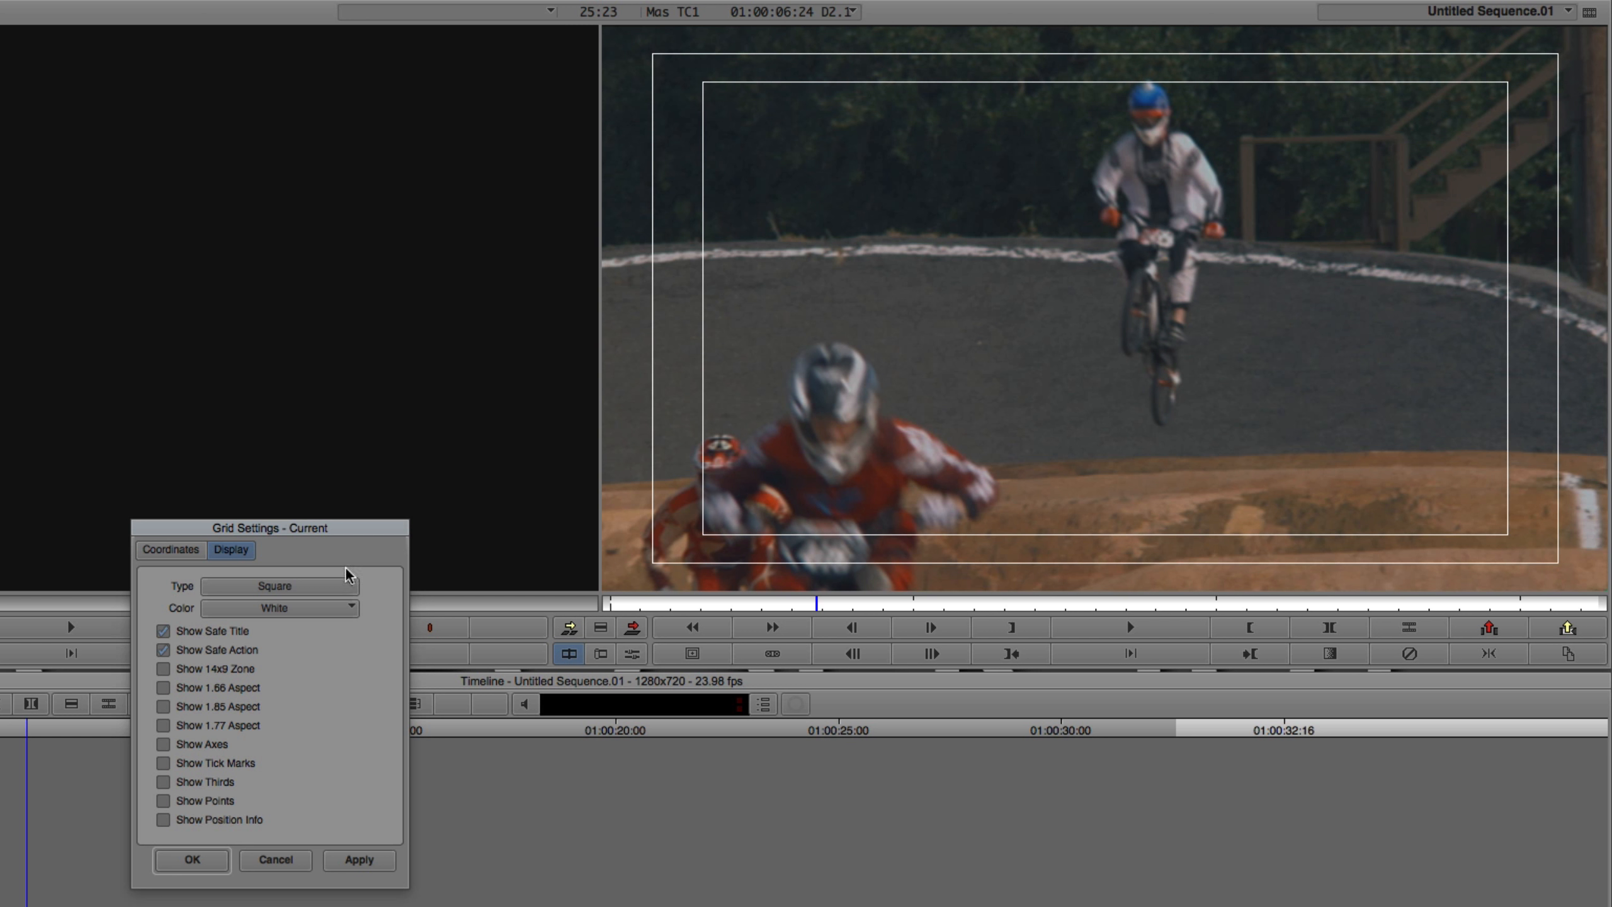
# - Set the grid color to Green and apply it to the record monitor
pyautogui.click(256, 588)
pyautogui.click(254, 602)
pyautogui.click(294, 611)
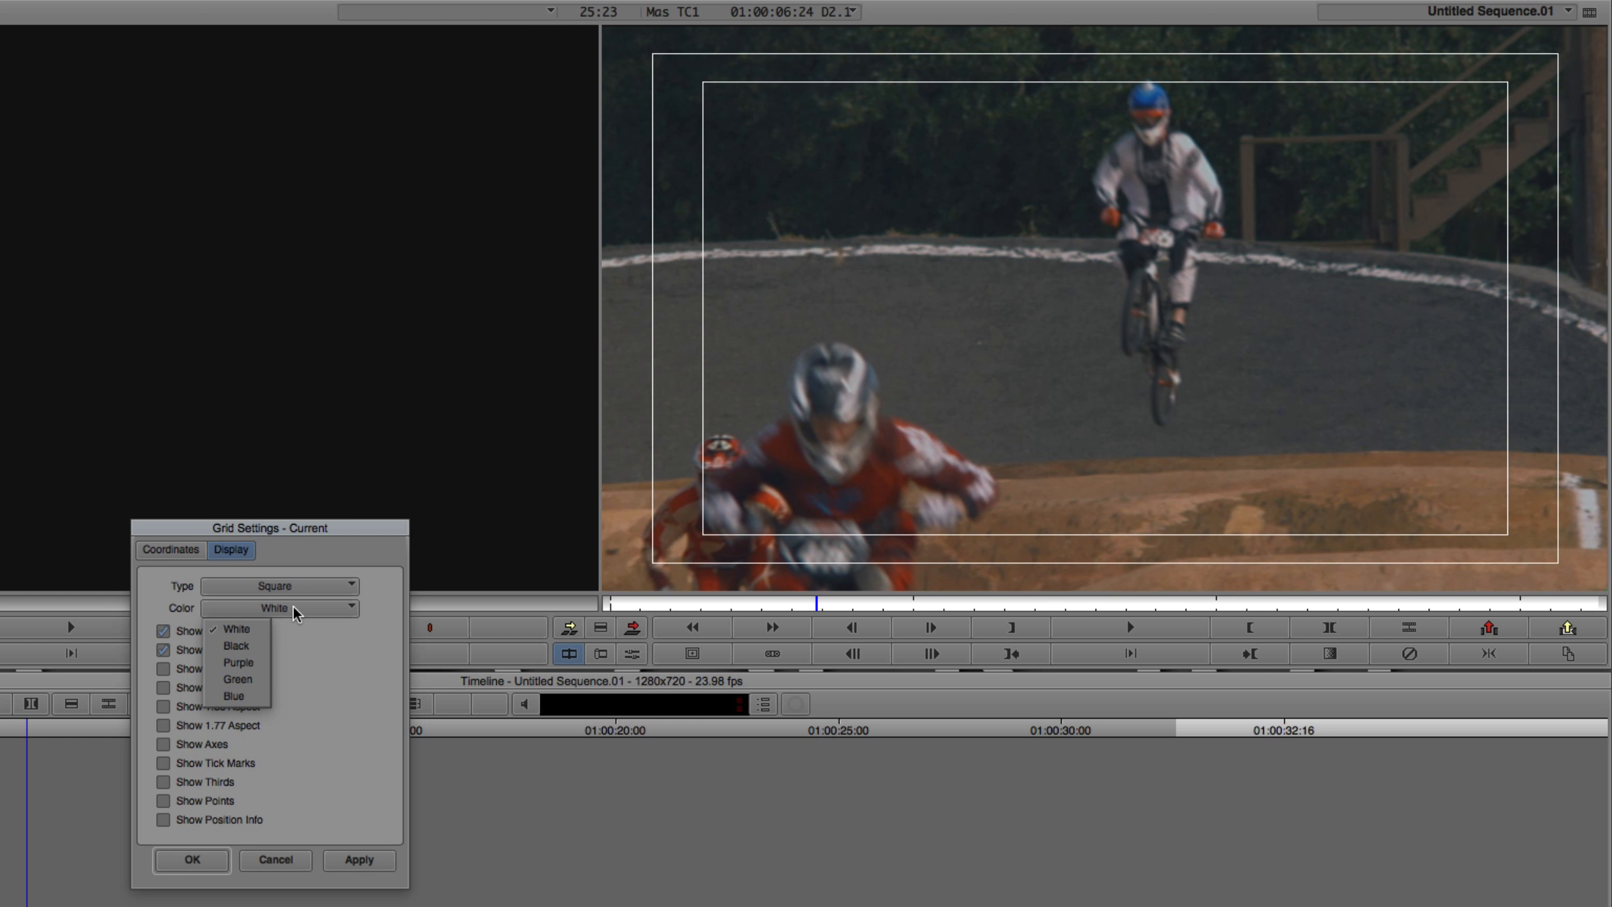
pyautogui.click(245, 680)
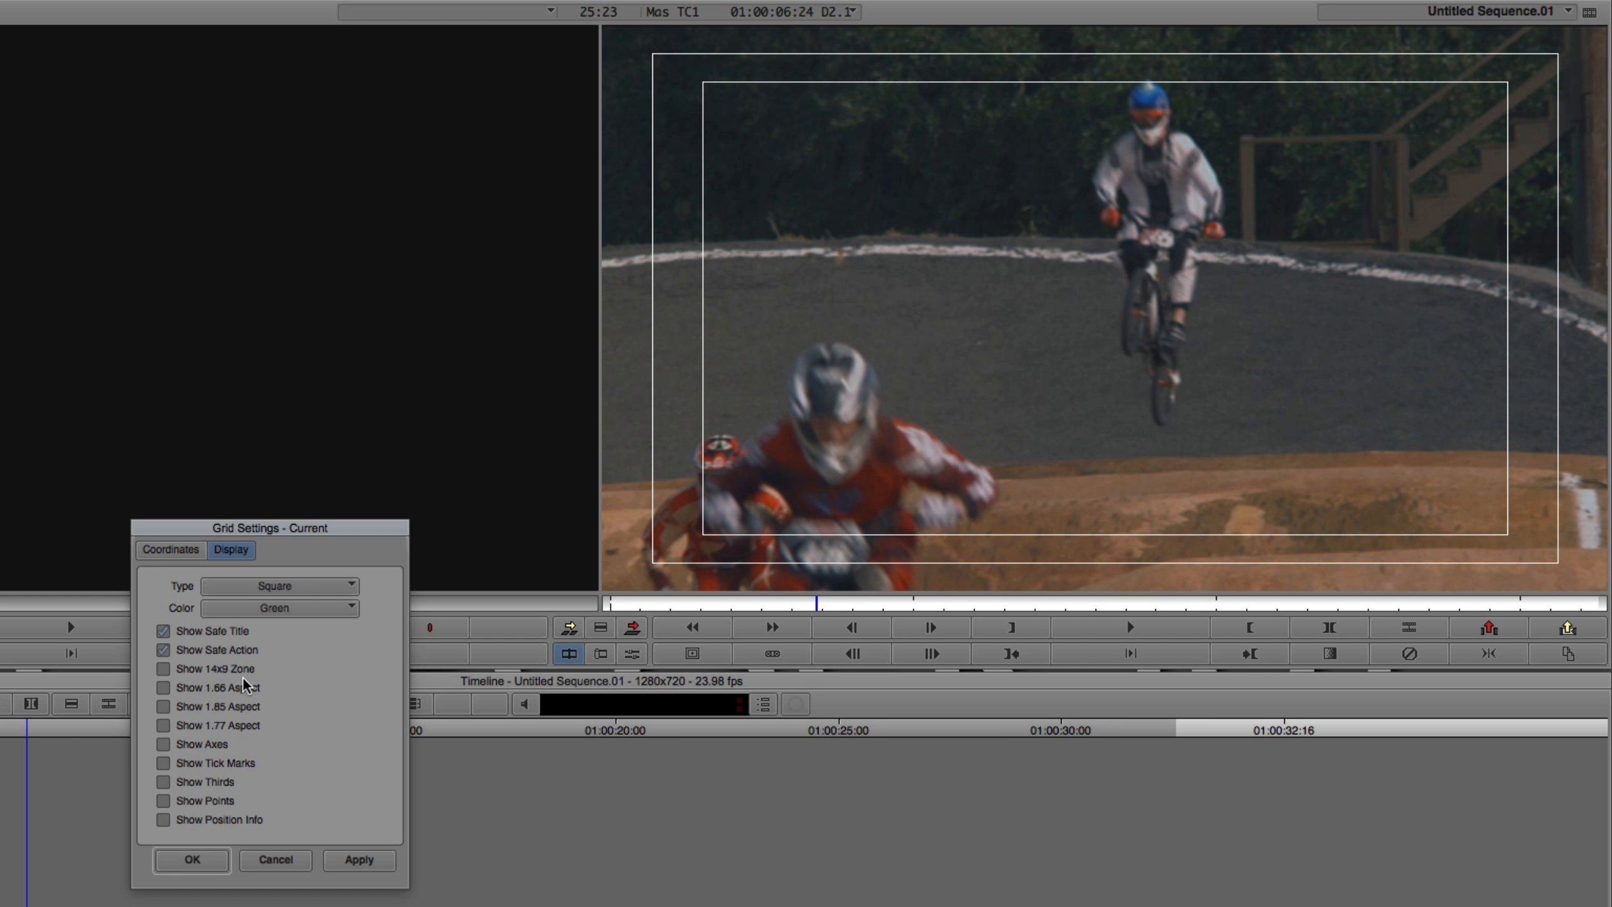
pyautogui.click(388, 851)
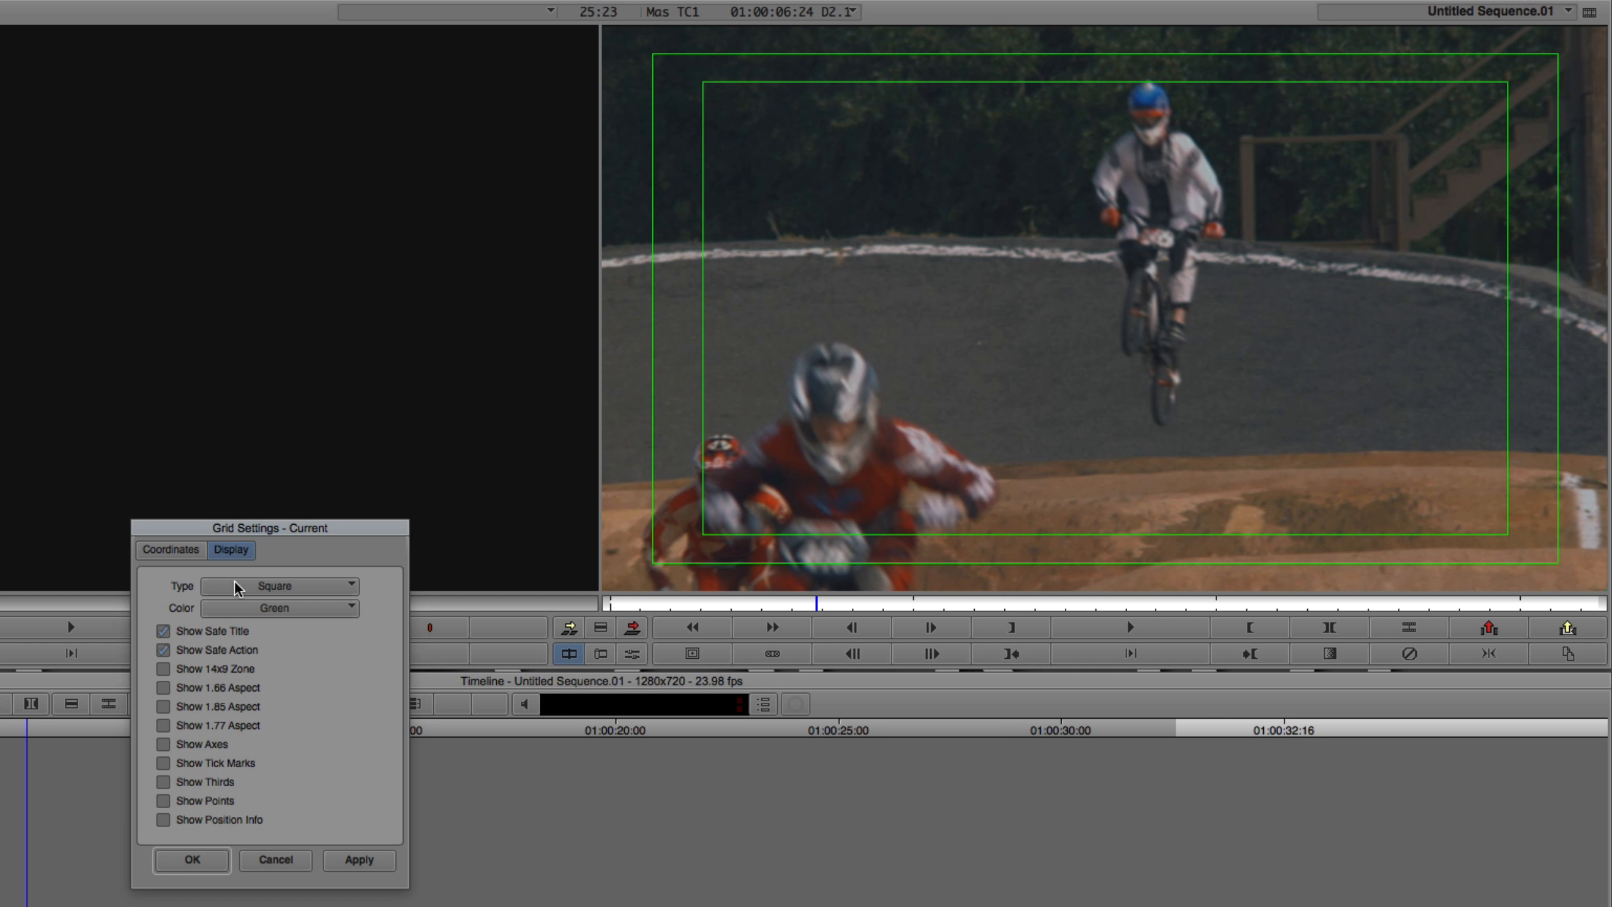
# - Preview the Standard Film and Academy grid types on the record monitor
pyautogui.click(281, 588)
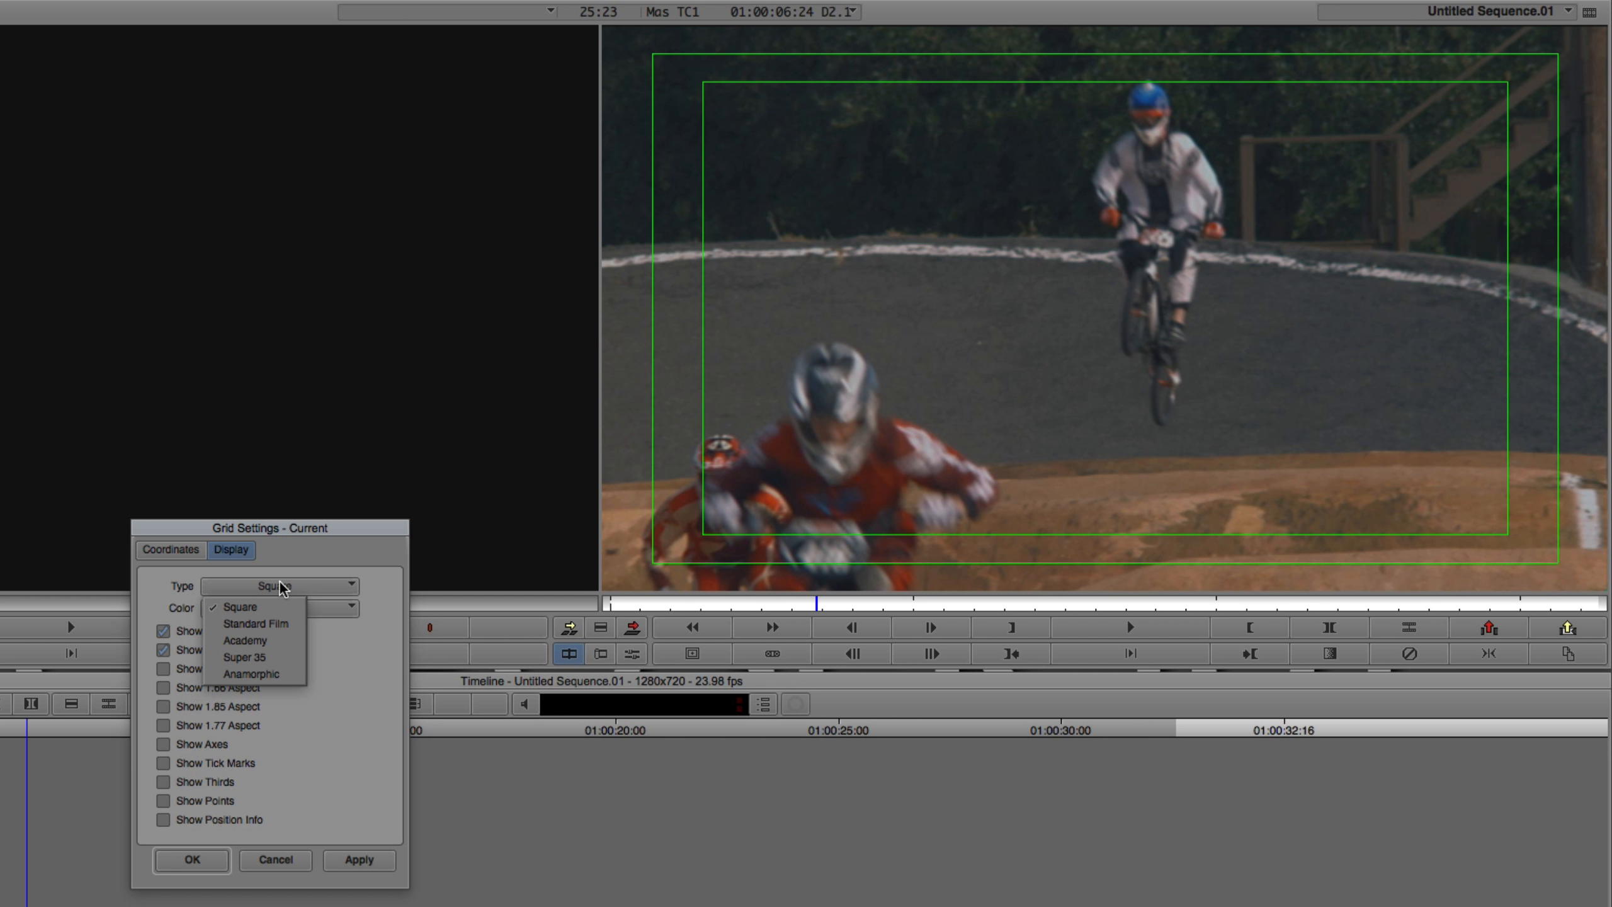
pyautogui.click(256, 625)
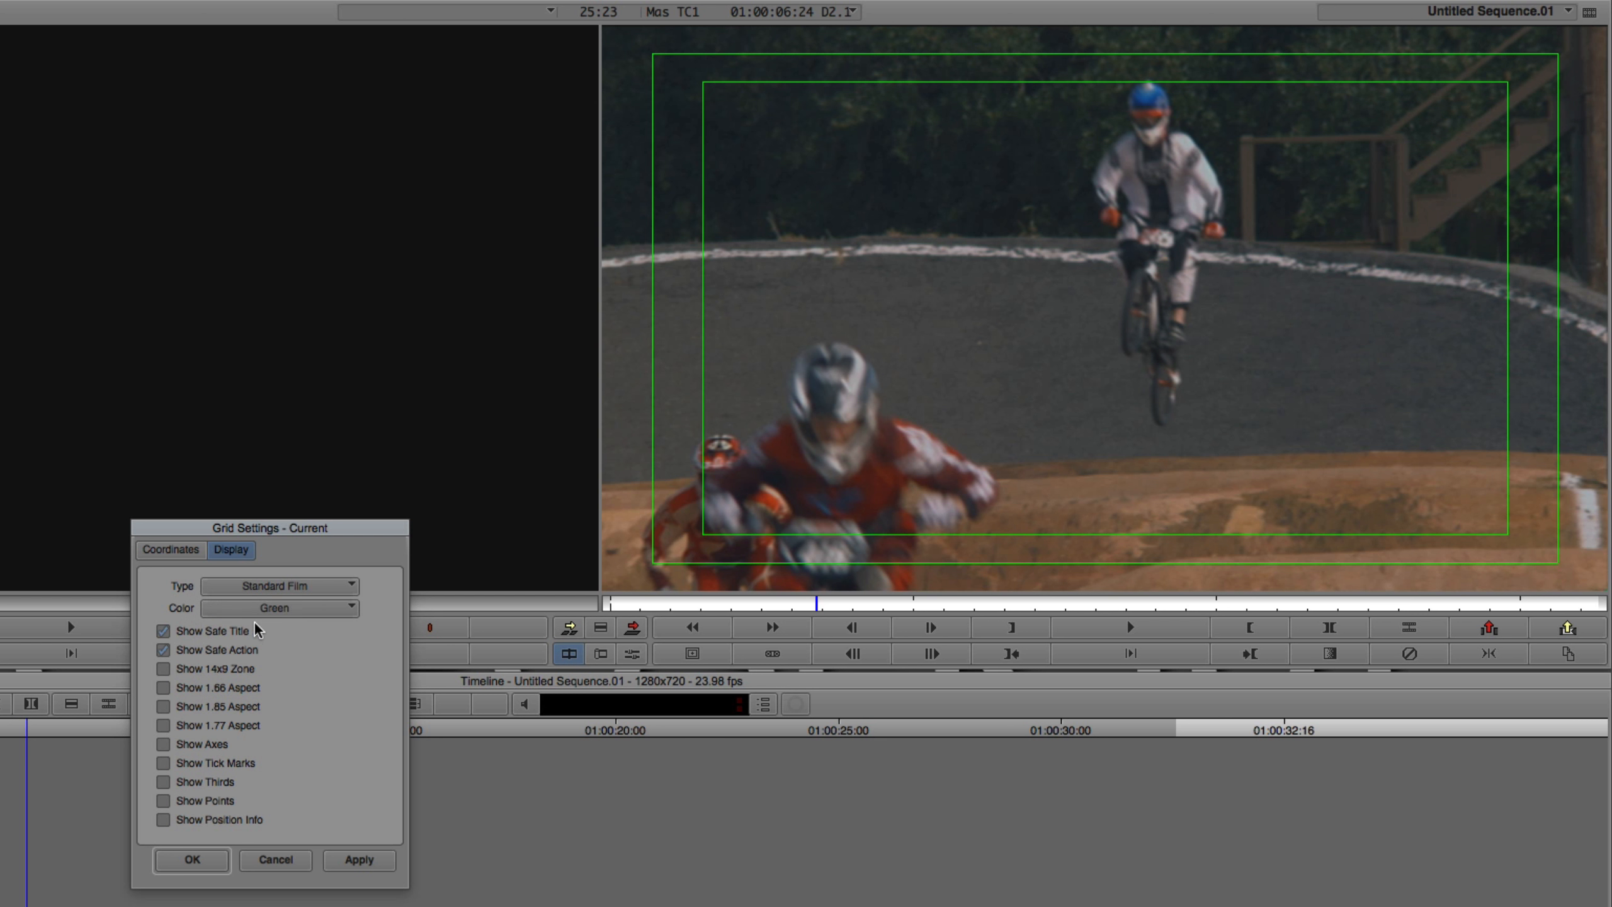
pyautogui.click(359, 859)
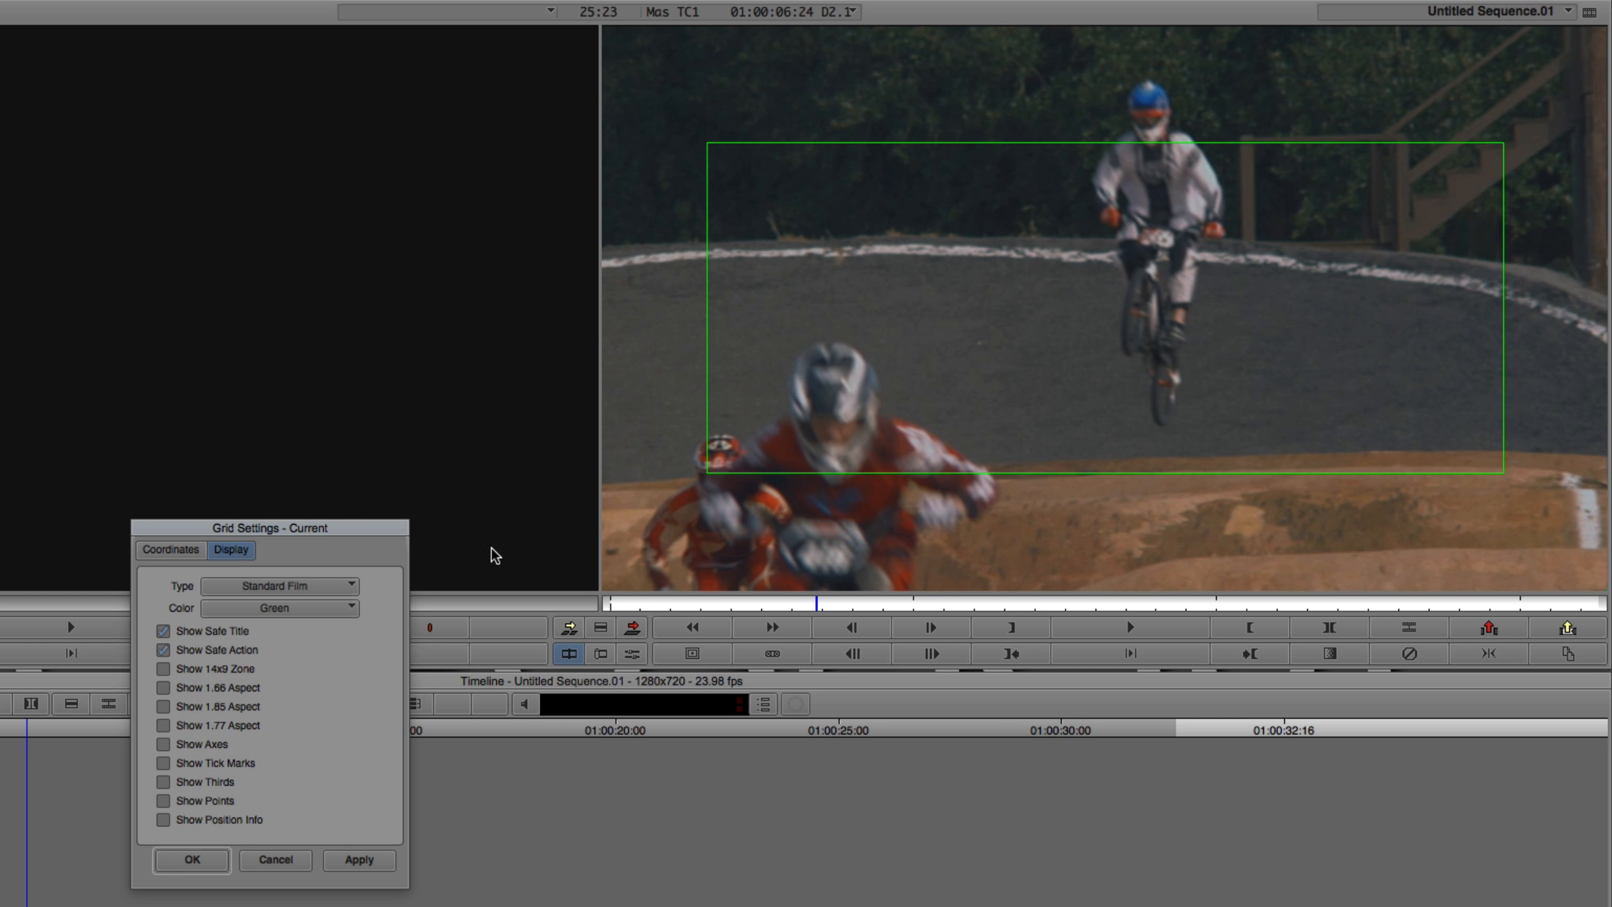
pyautogui.click(296, 587)
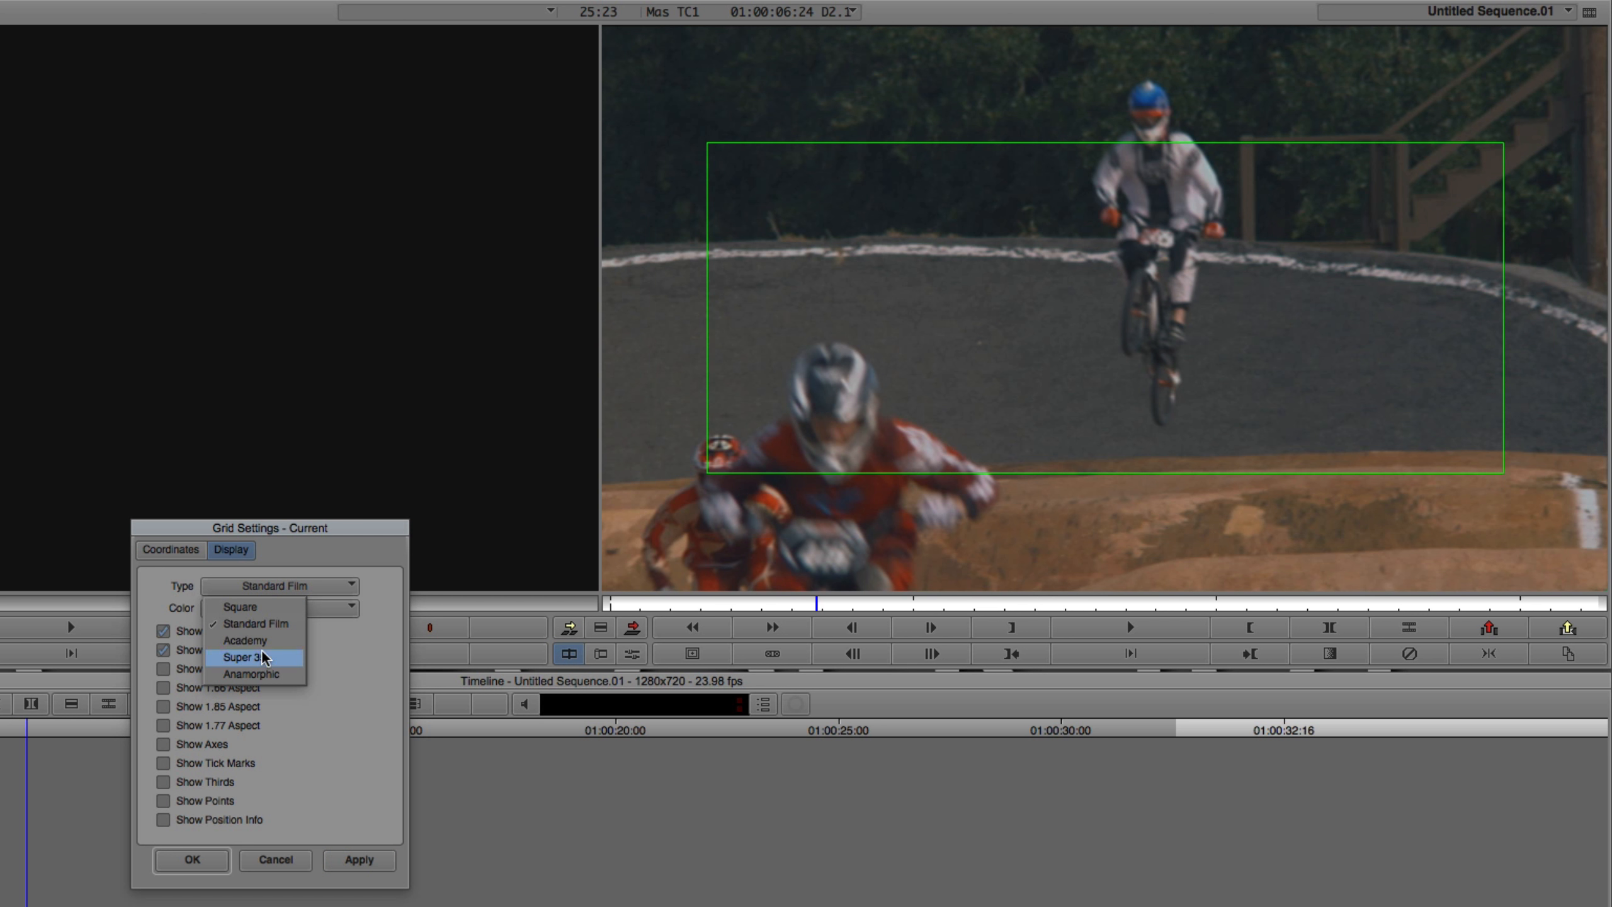
pyautogui.click(245, 640)
pyautogui.click(374, 861)
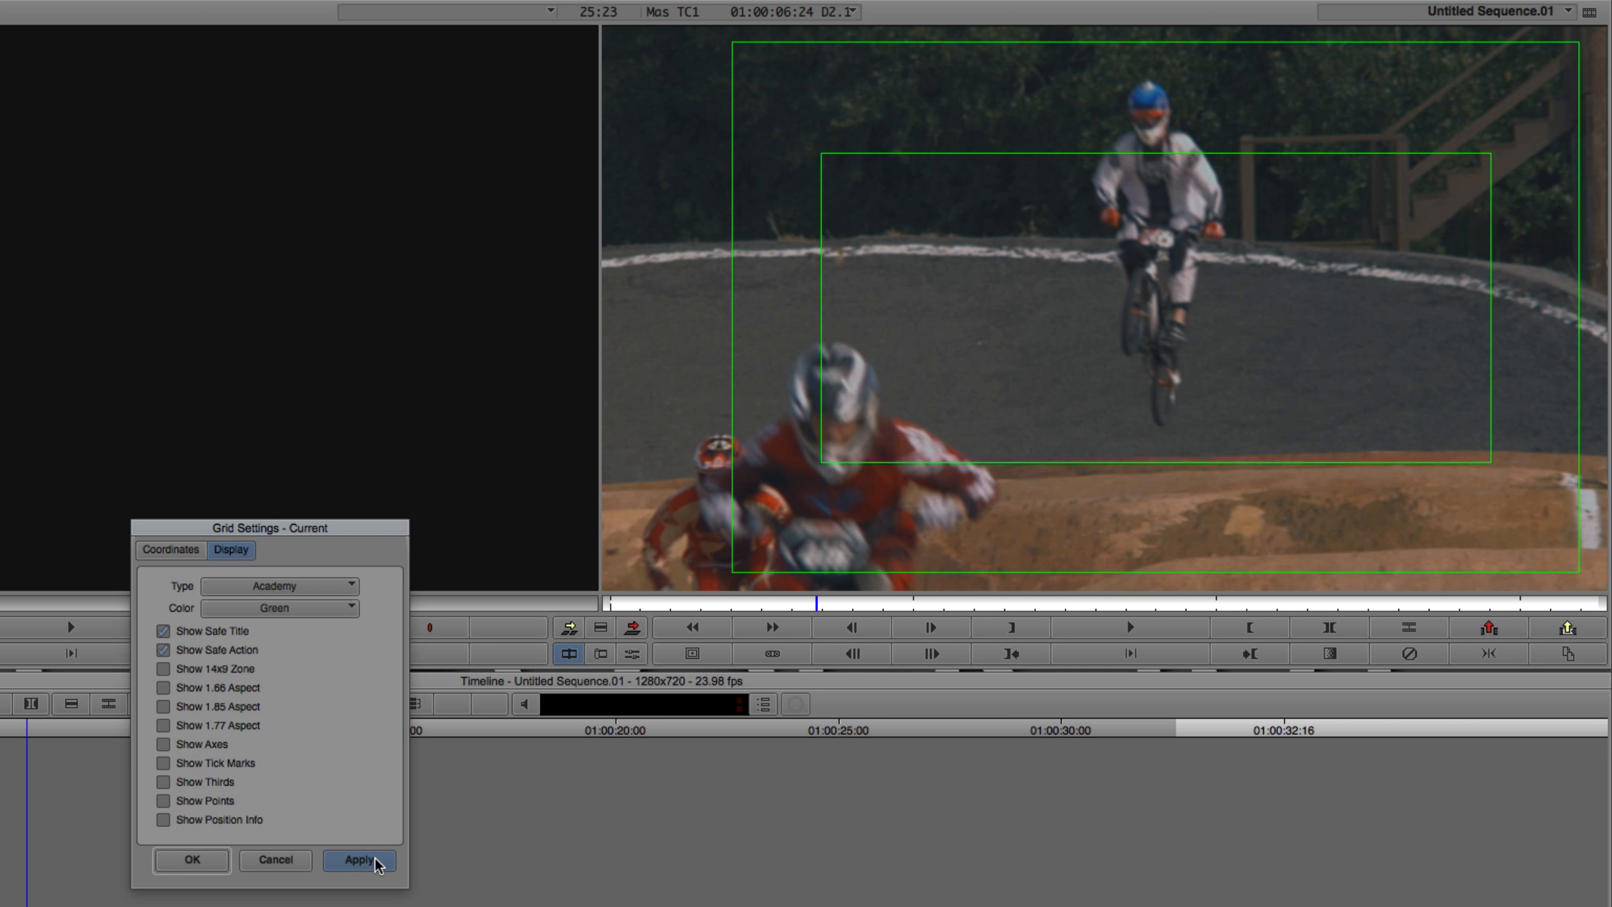
# - Return the grid type to Square and apply it
pyautogui.click(292, 606)
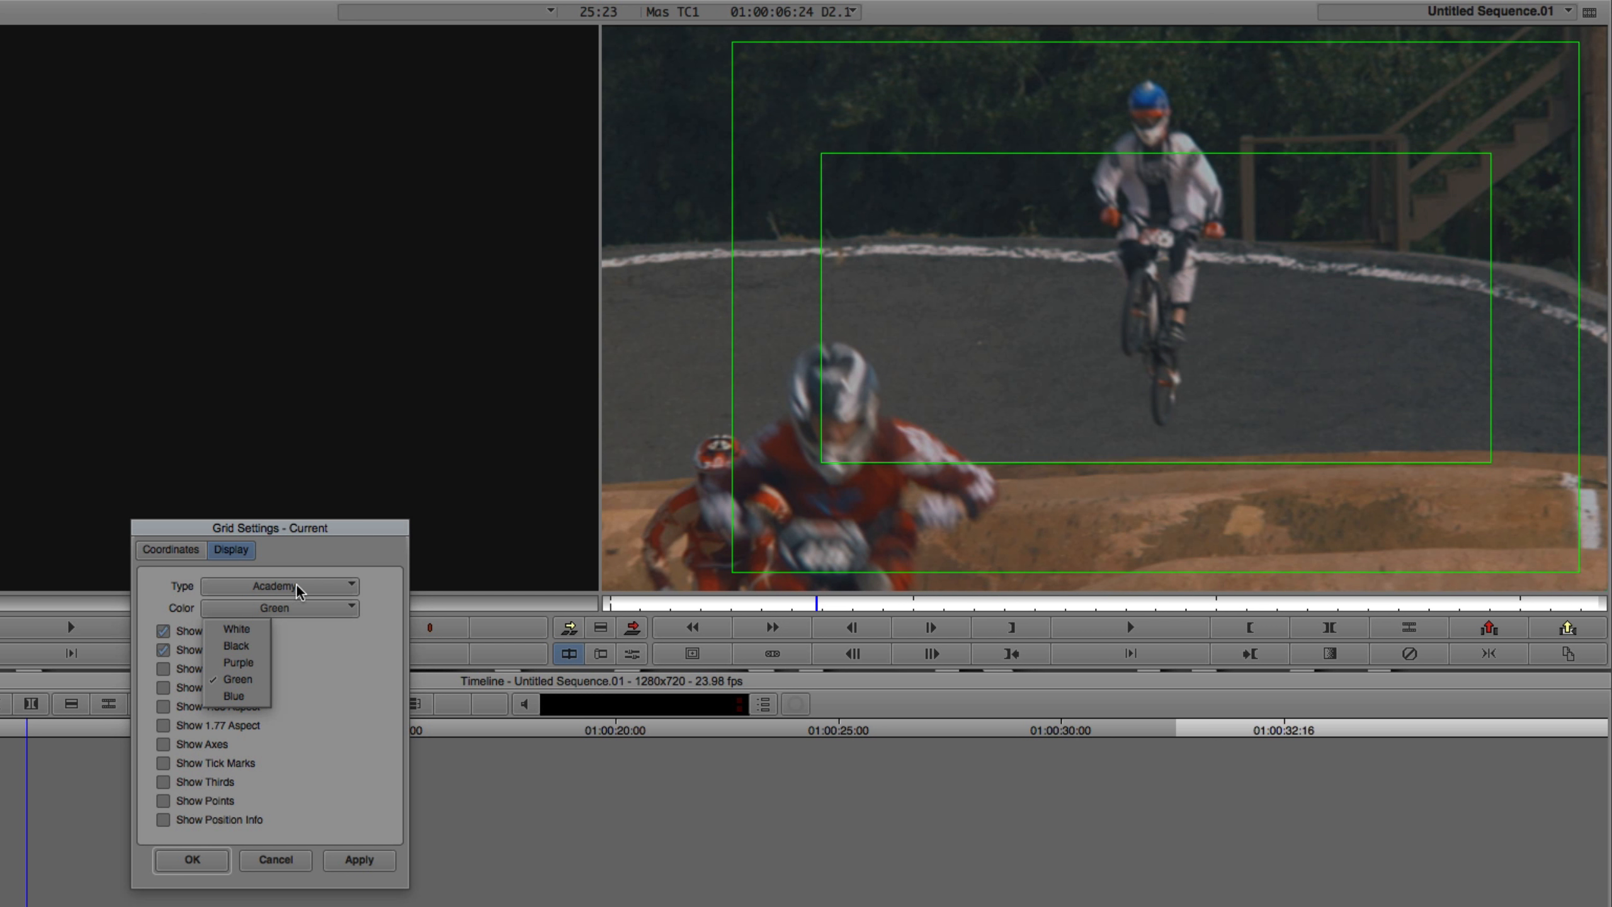
pyautogui.click(257, 587)
pyautogui.click(241, 606)
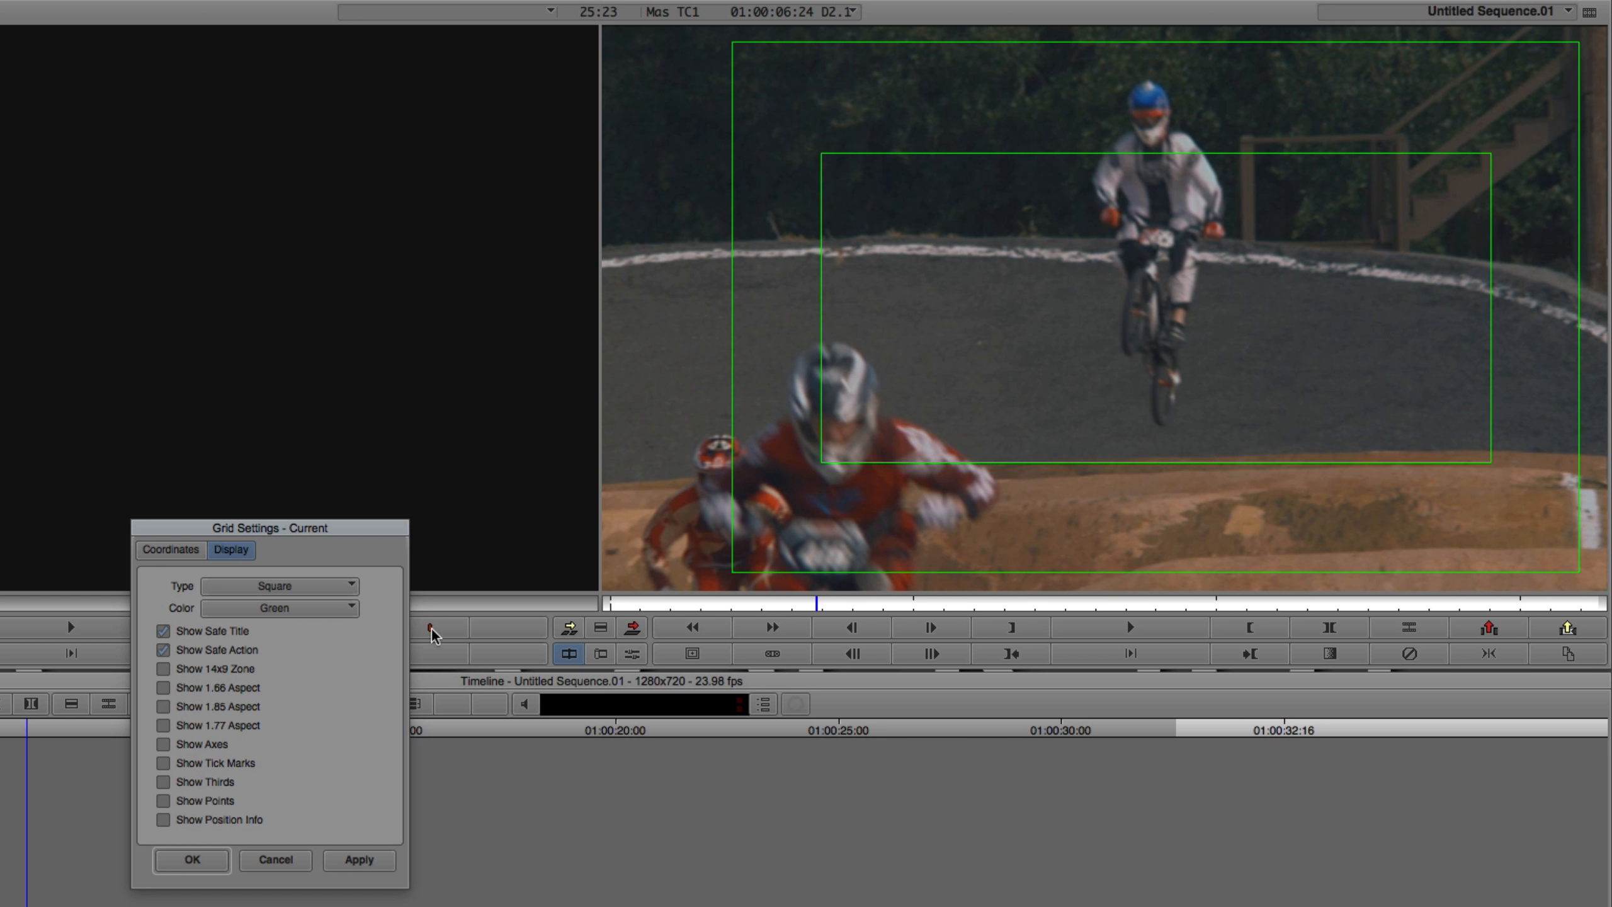
pyautogui.click(360, 860)
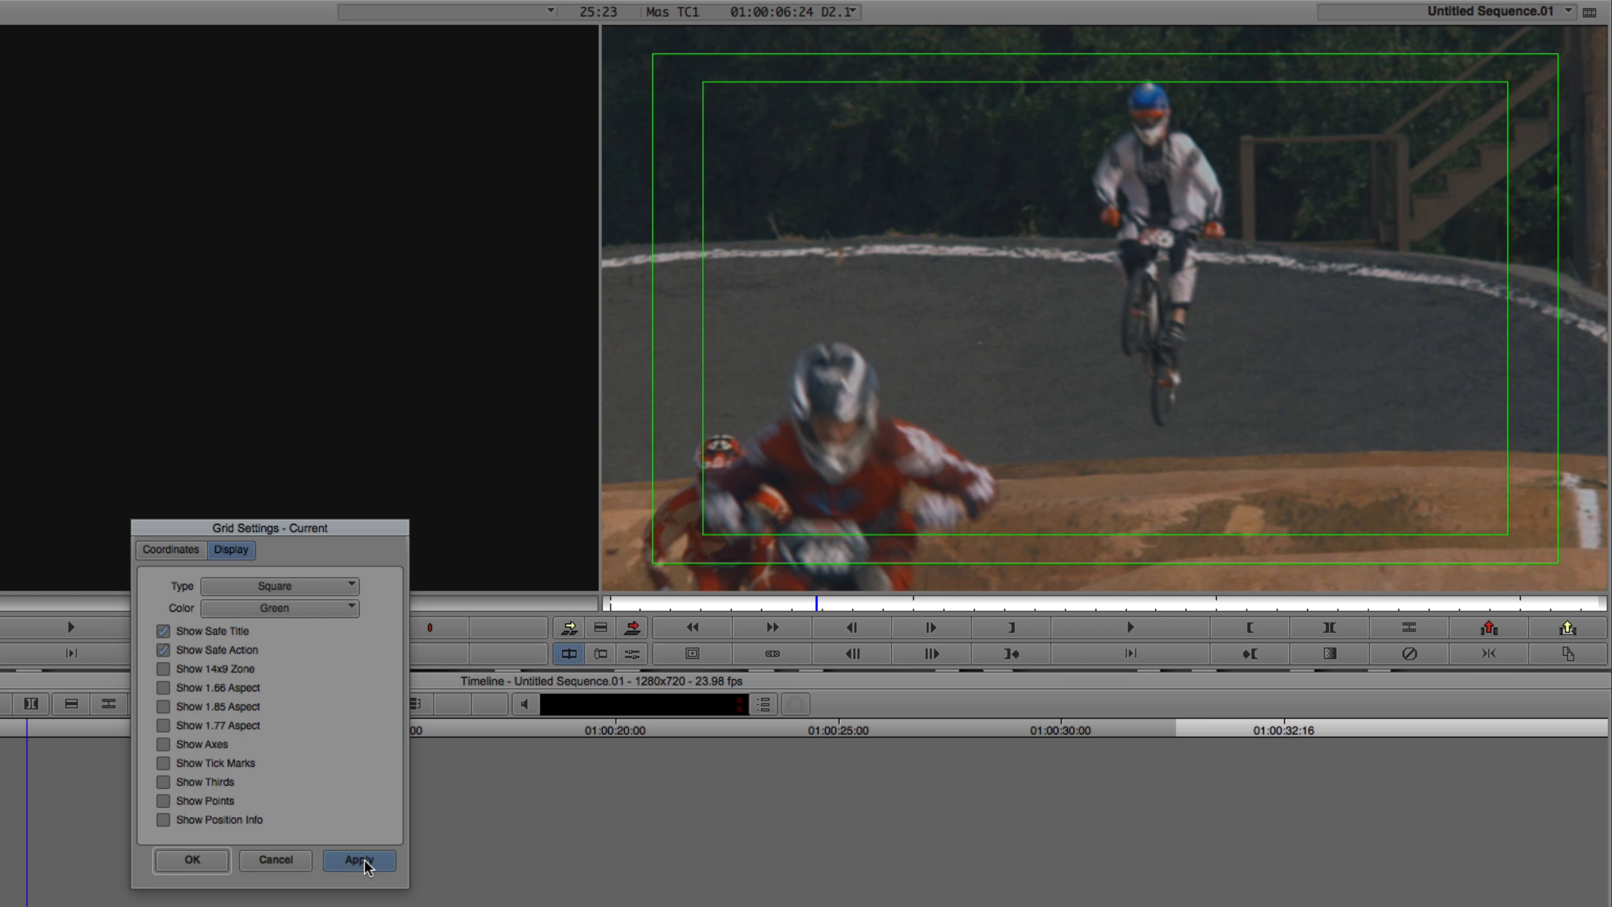
# - Preview the 14x9 zone and 1.85 aspect guides in turn, and hide both again
pyautogui.click(222, 670)
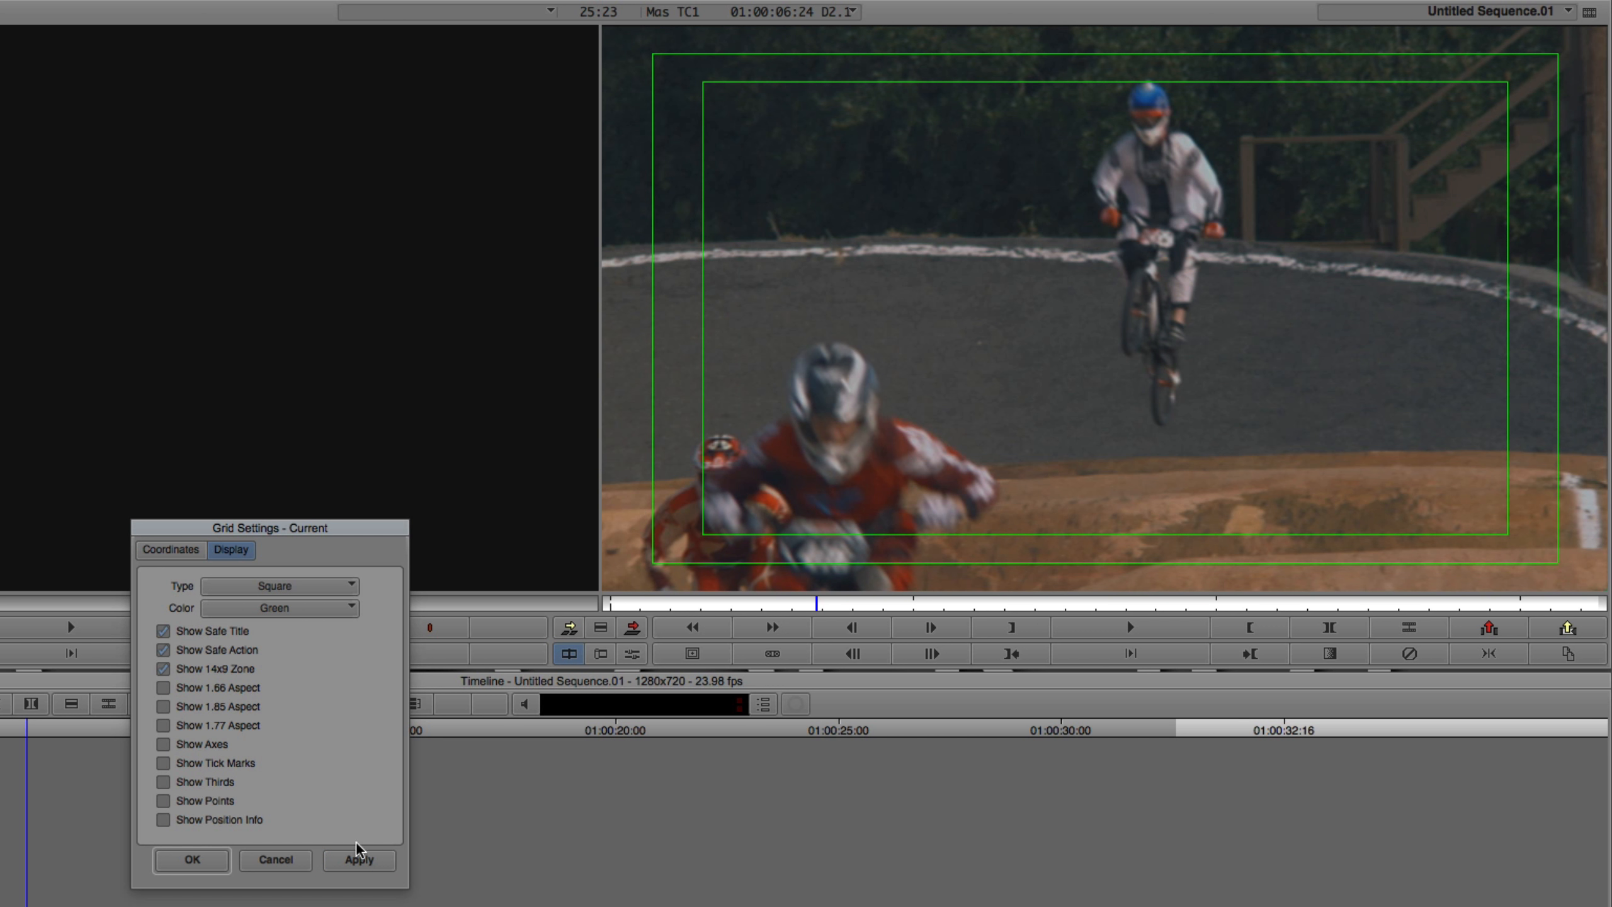
pyautogui.click(358, 859)
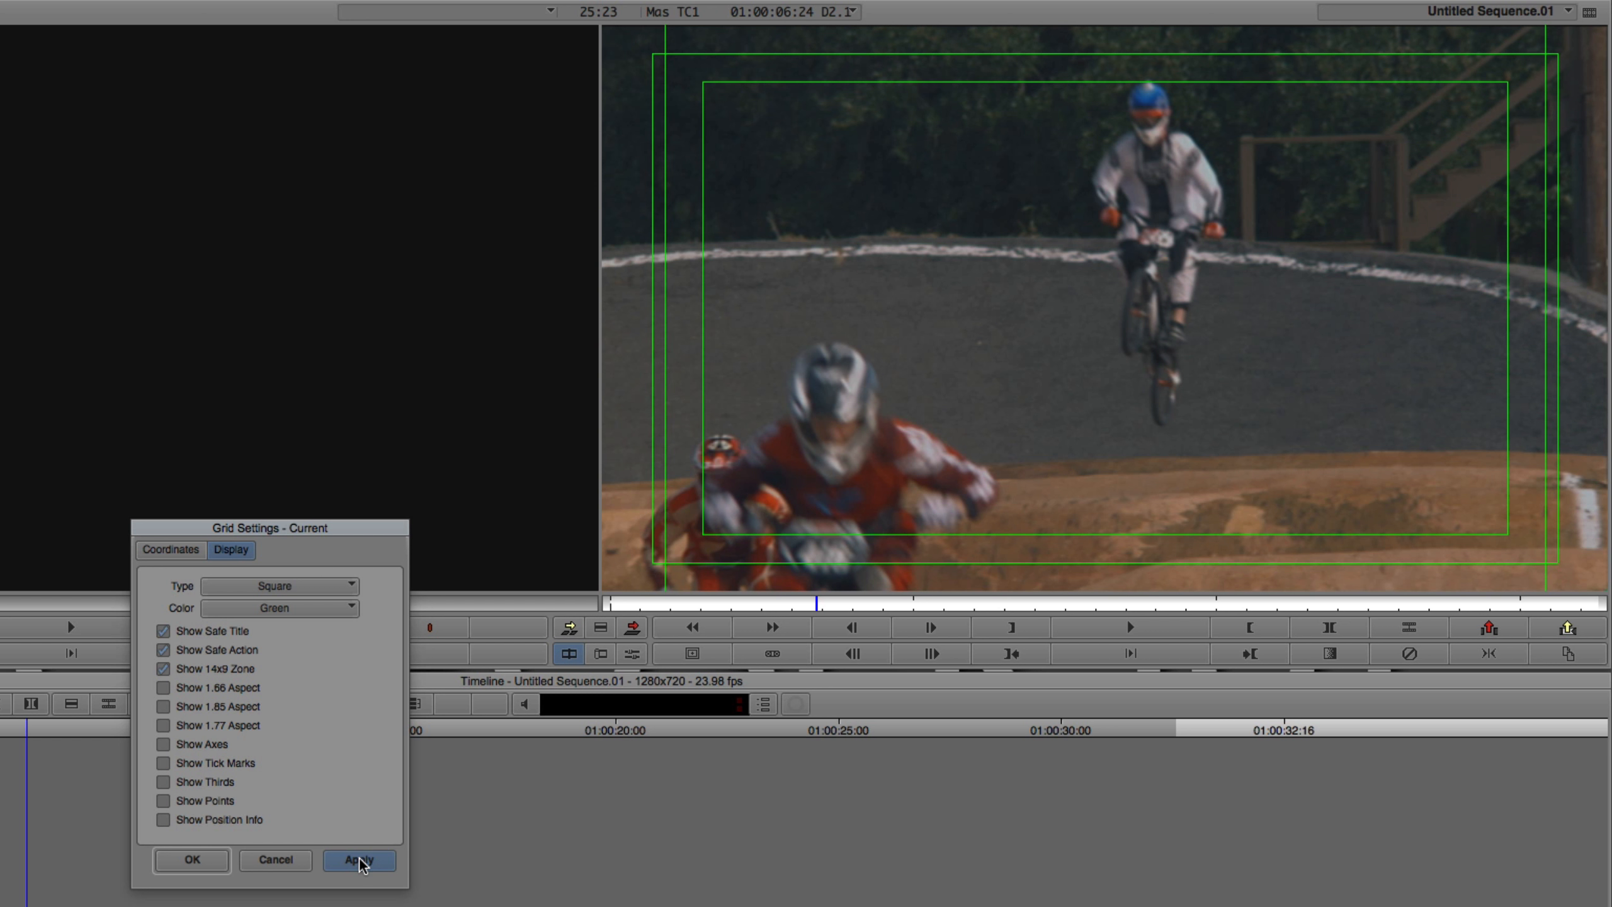
pyautogui.click(219, 670)
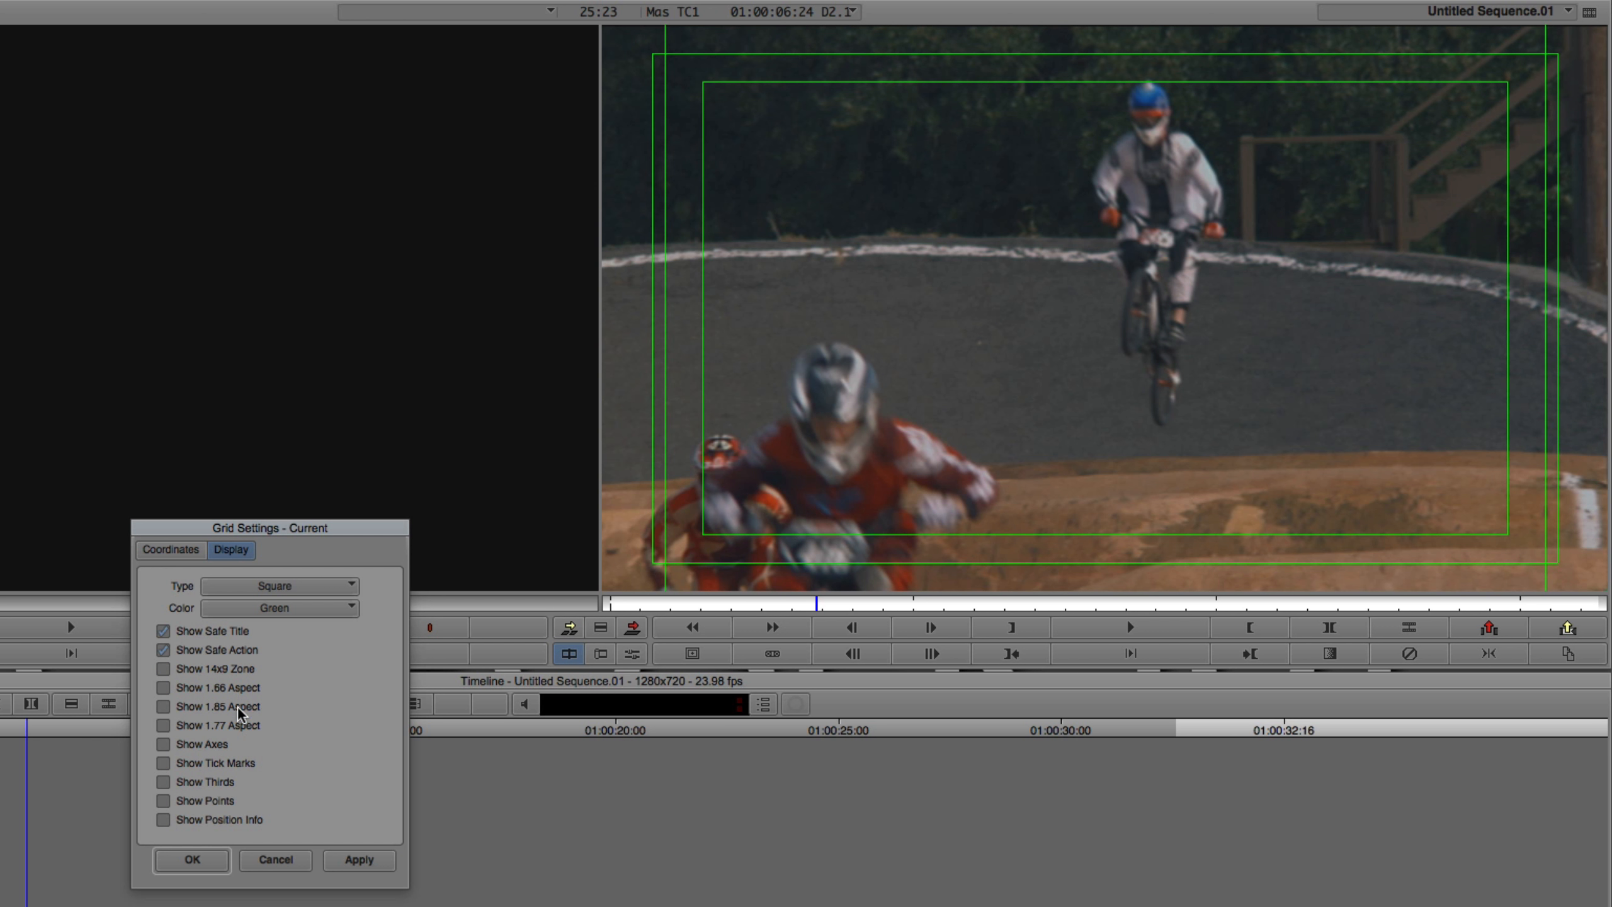
pyautogui.click(226, 706)
pyautogui.click(357, 858)
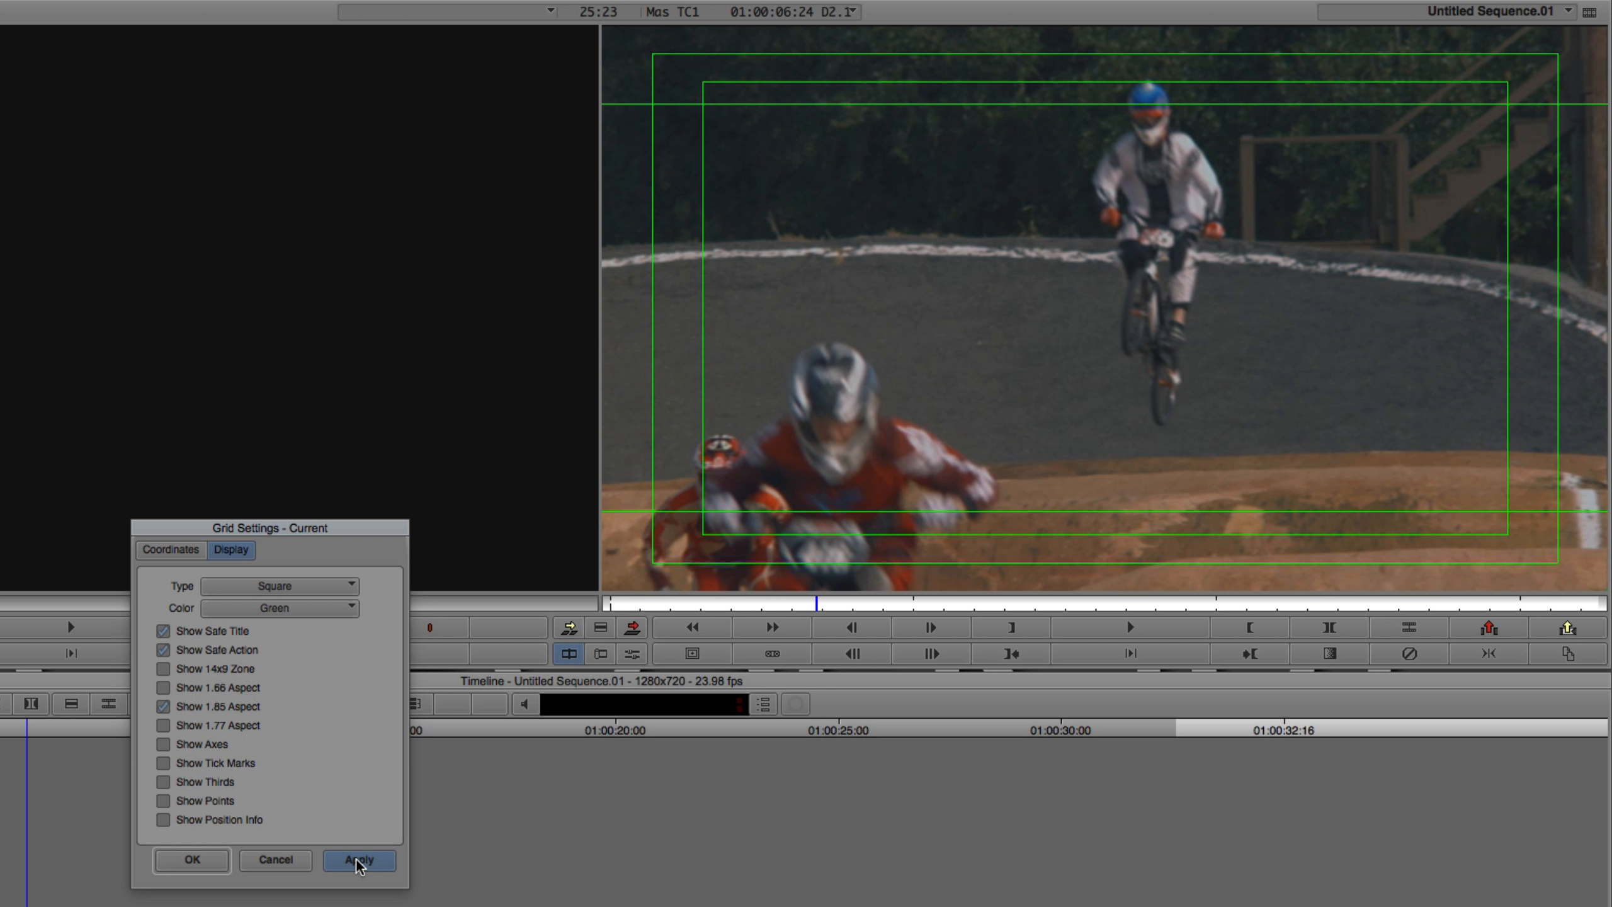
pyautogui.click(187, 705)
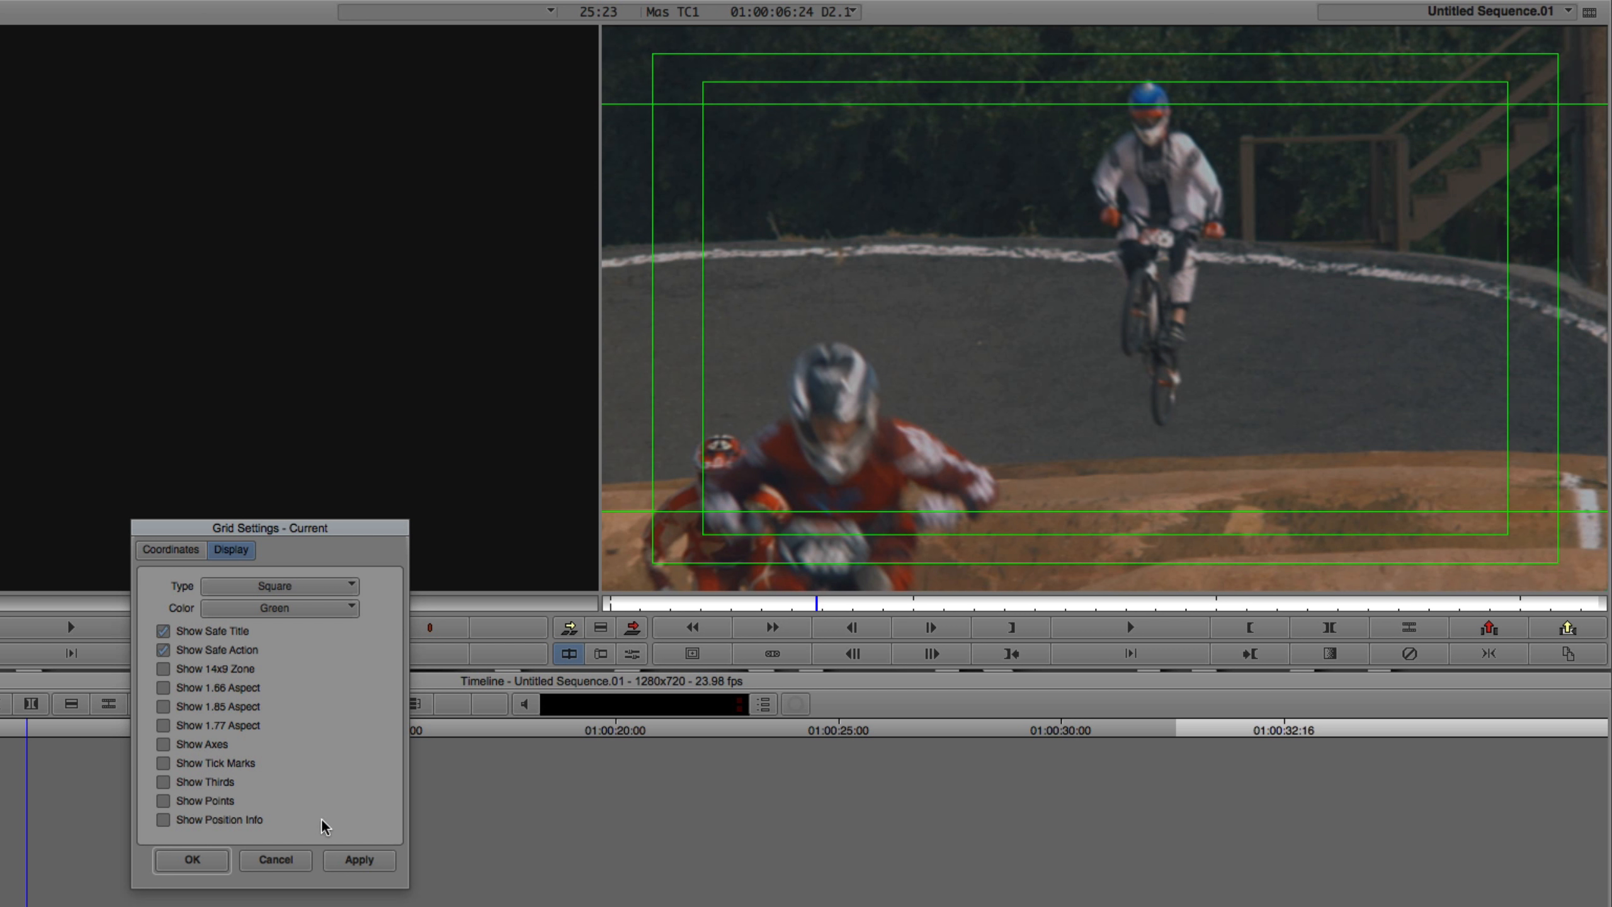
pyautogui.click(357, 858)
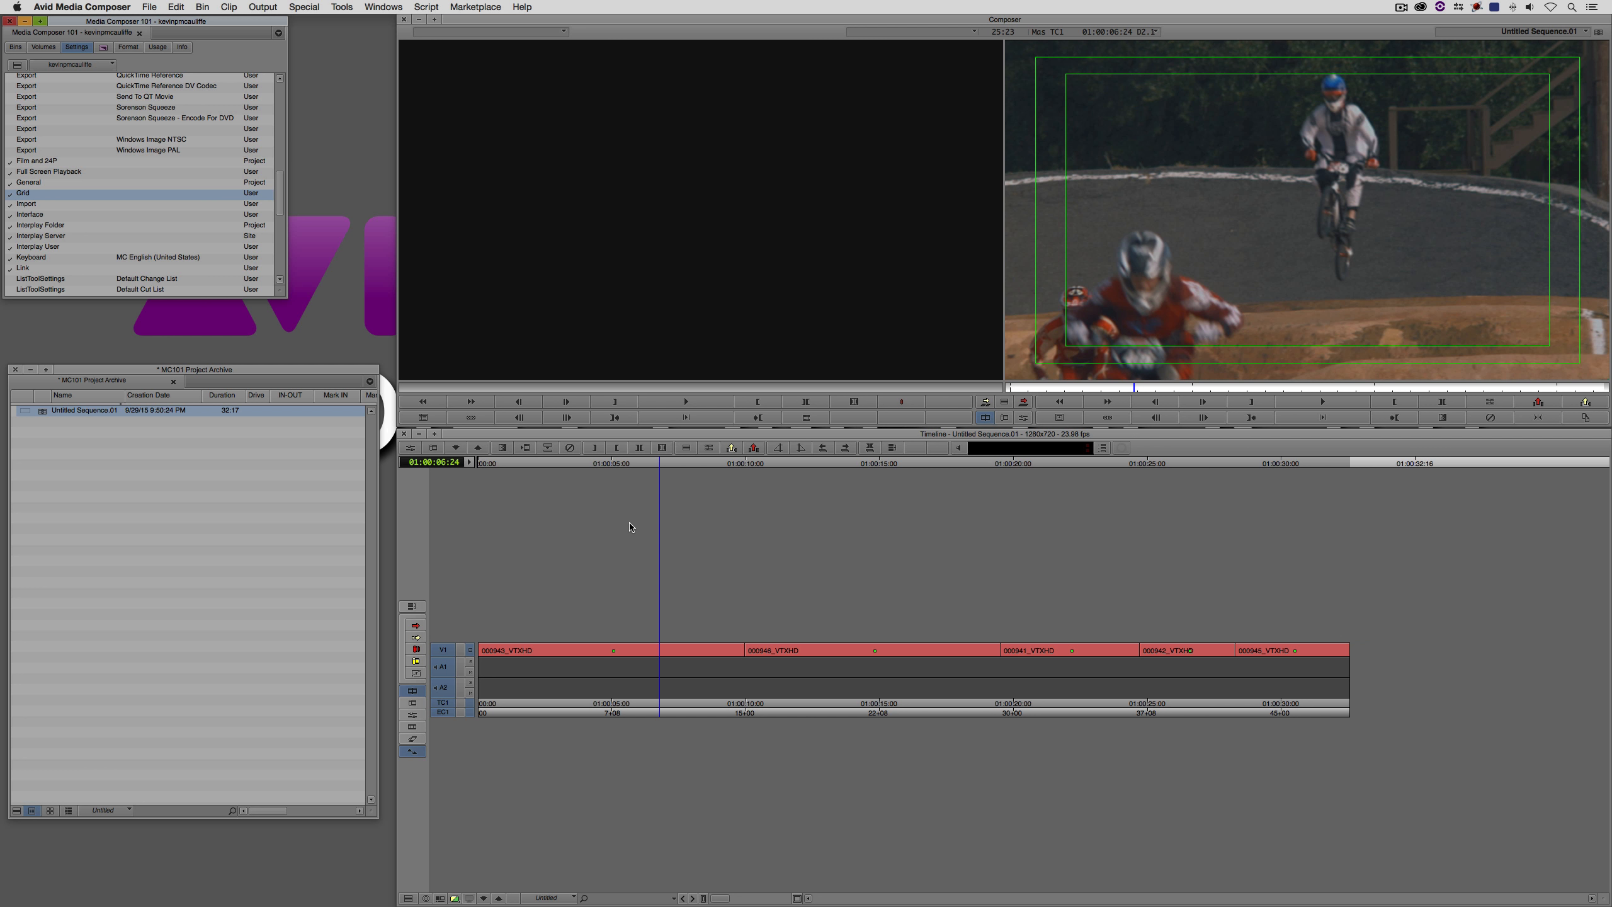
pyautogui.click(1058, 418)
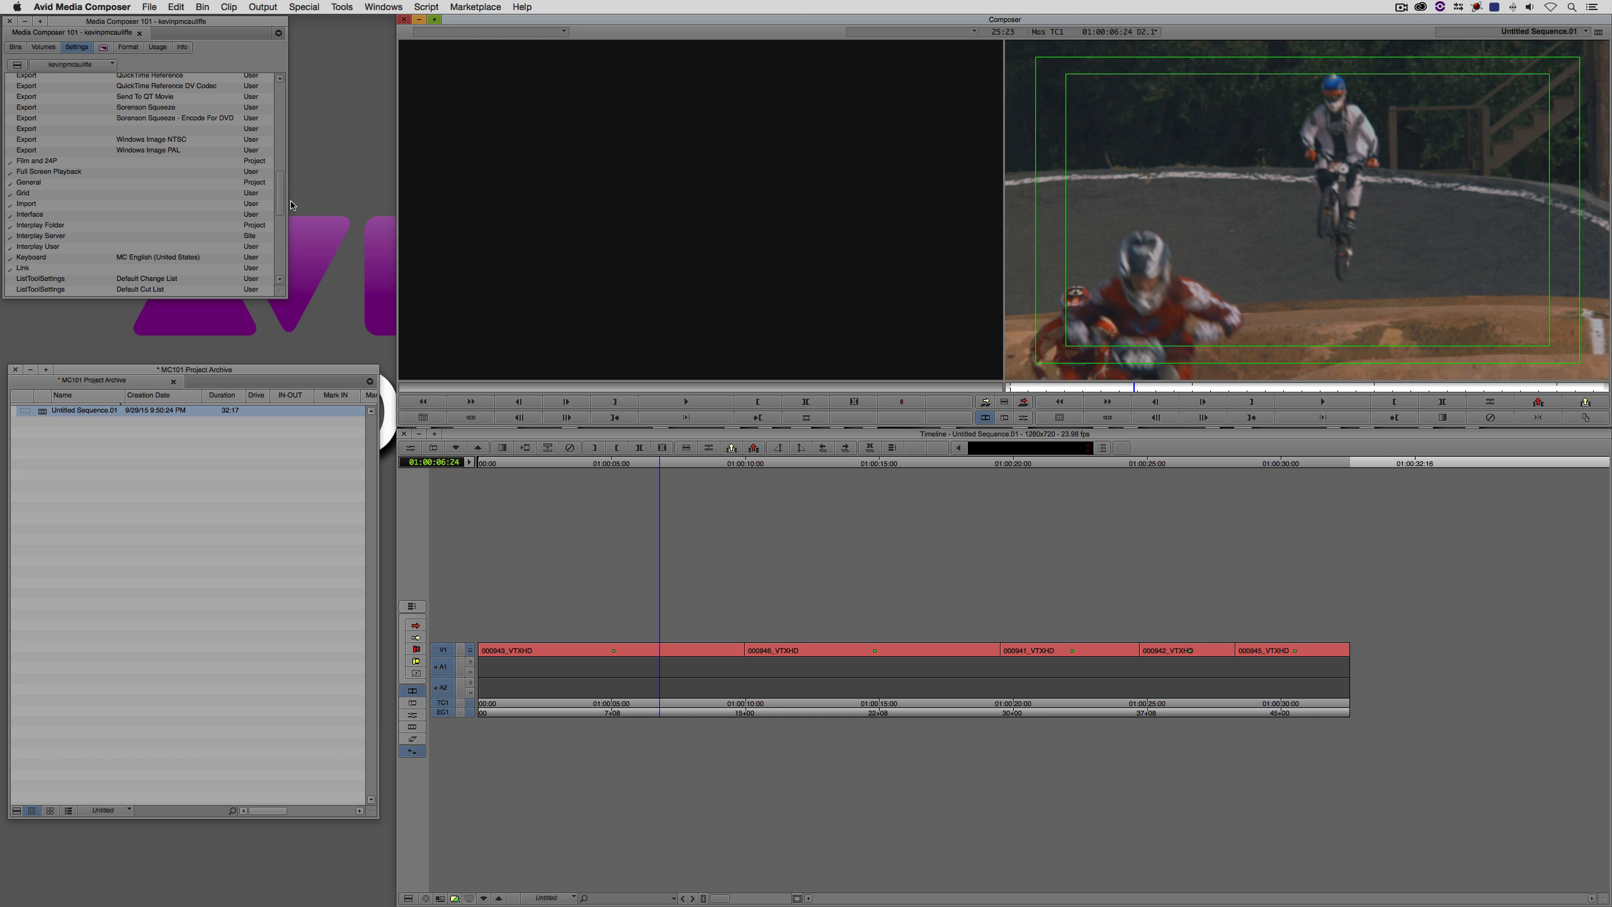
# - Name the Grid setting "16x9 Safe" in the project's settings list
pyautogui.moveTo(283, 192); pyautogui.dragTo(281, 192)
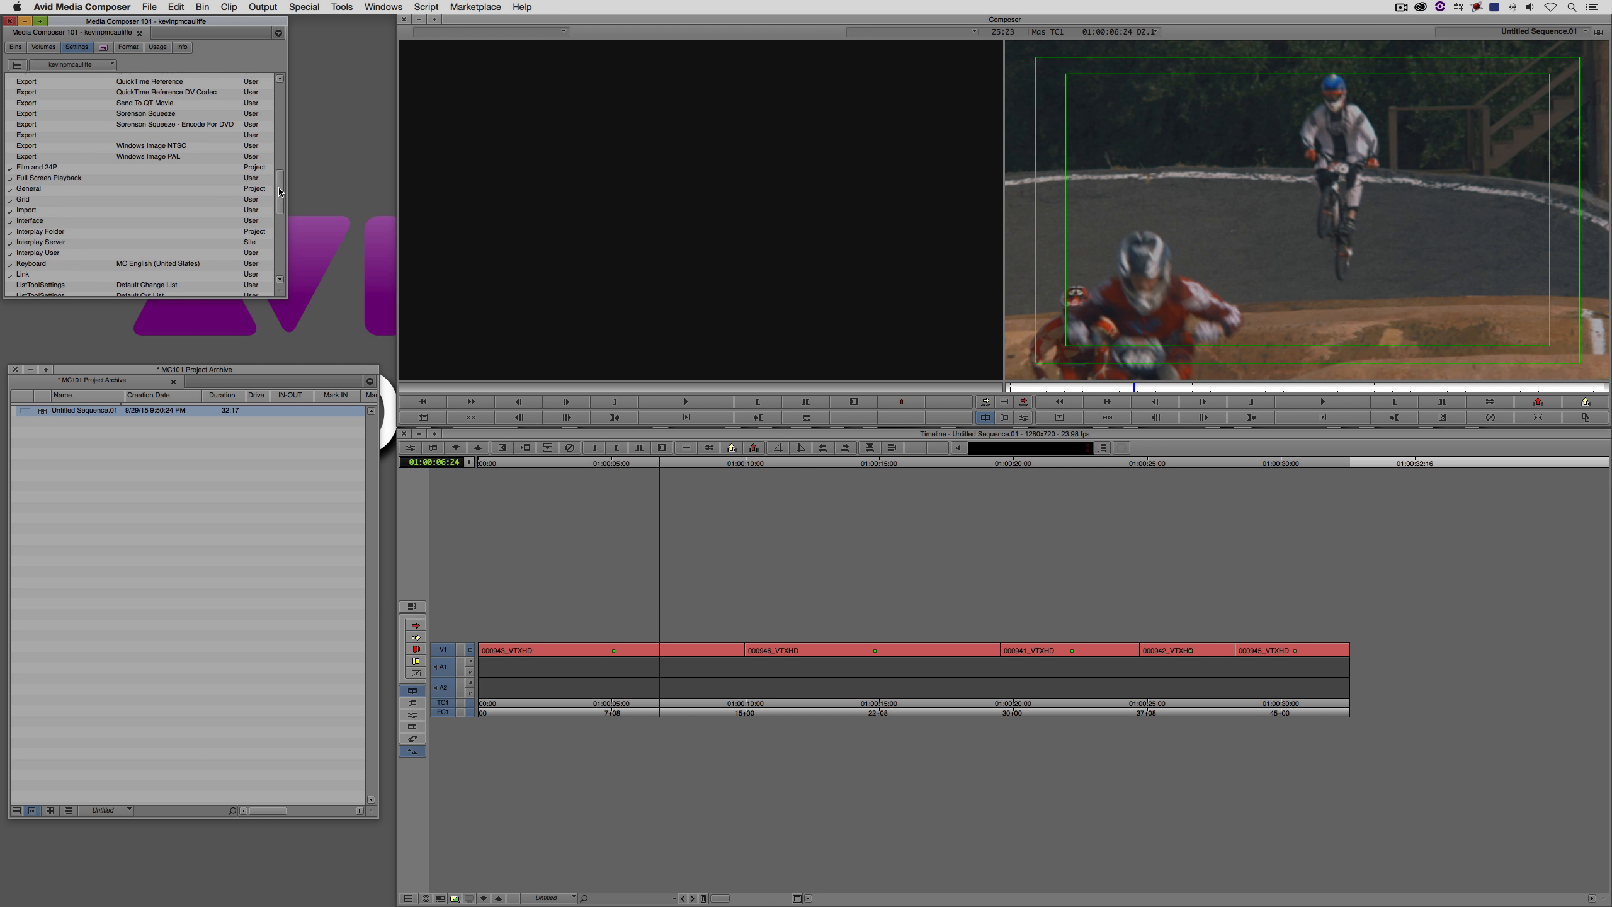
pyautogui.click(22, 193)
pyautogui.click(23, 199)
pyautogui.click(145, 199)
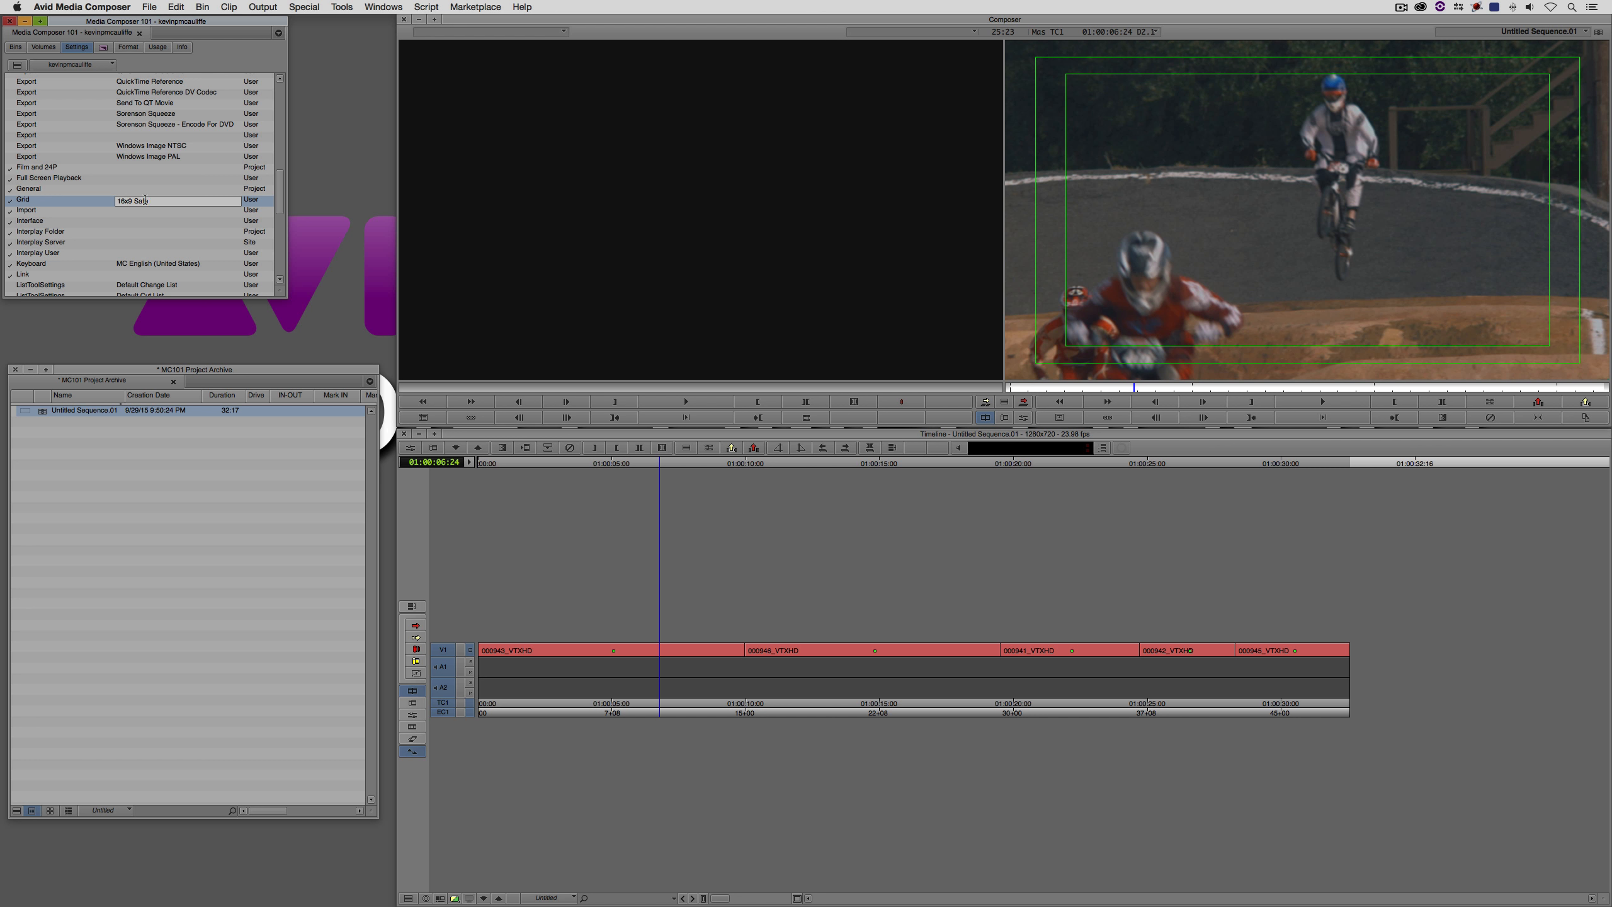
pyautogui.press('Return')
# - Duplicate the 16x9 Safe Grid setting and name the copy "4x3 Safe"
pyautogui.click(54, 202)
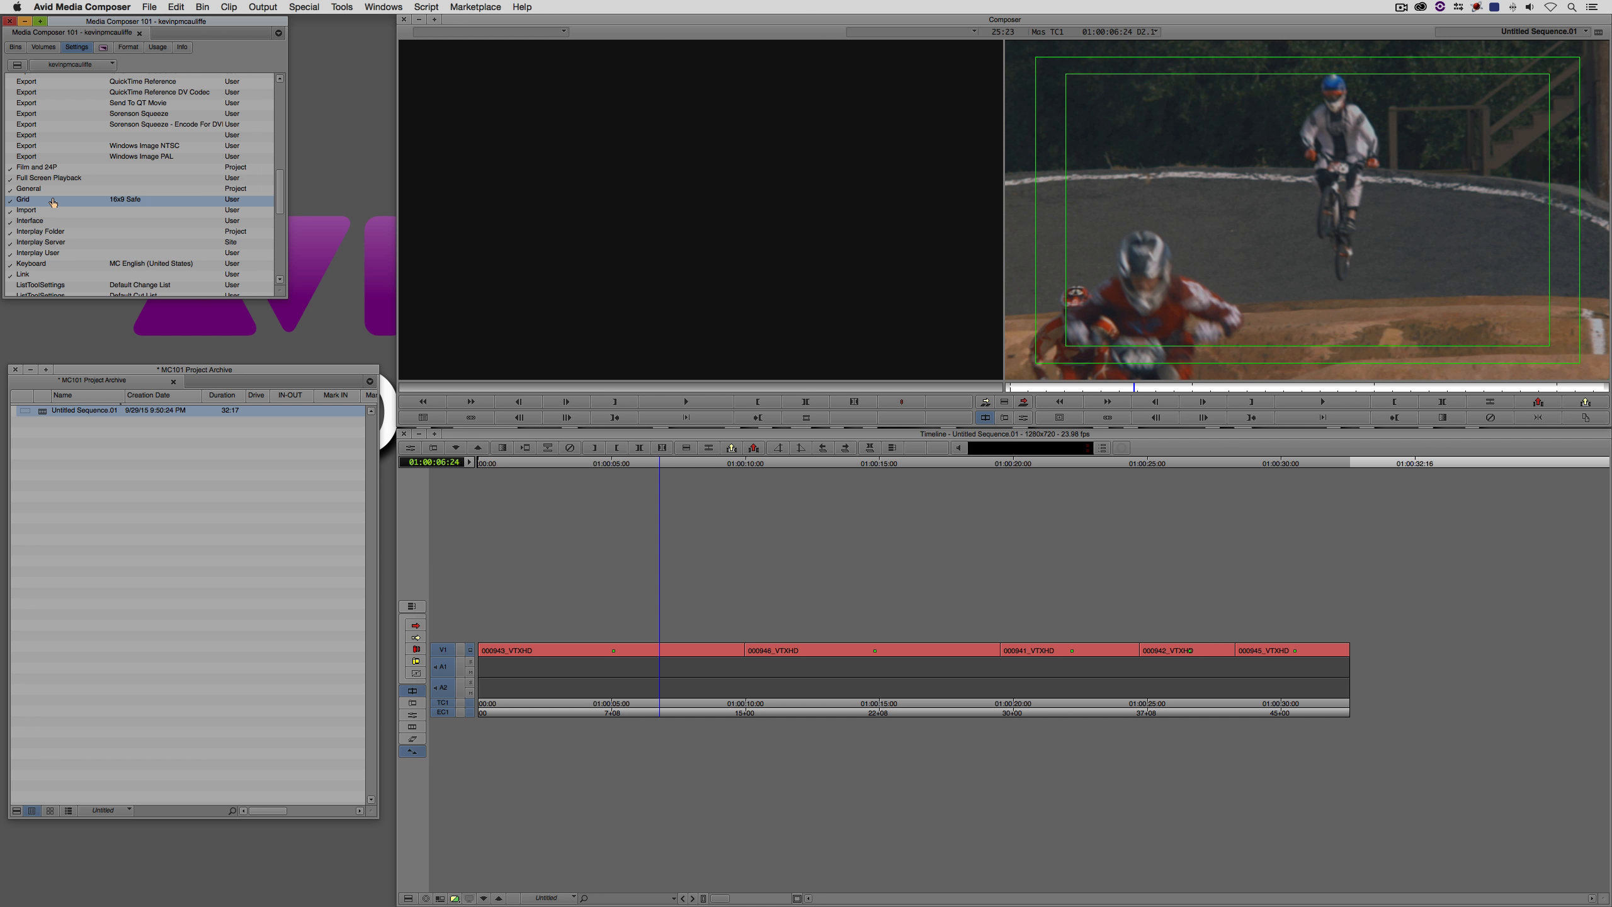
pyautogui.press('super+d')
pyautogui.click(138, 210)
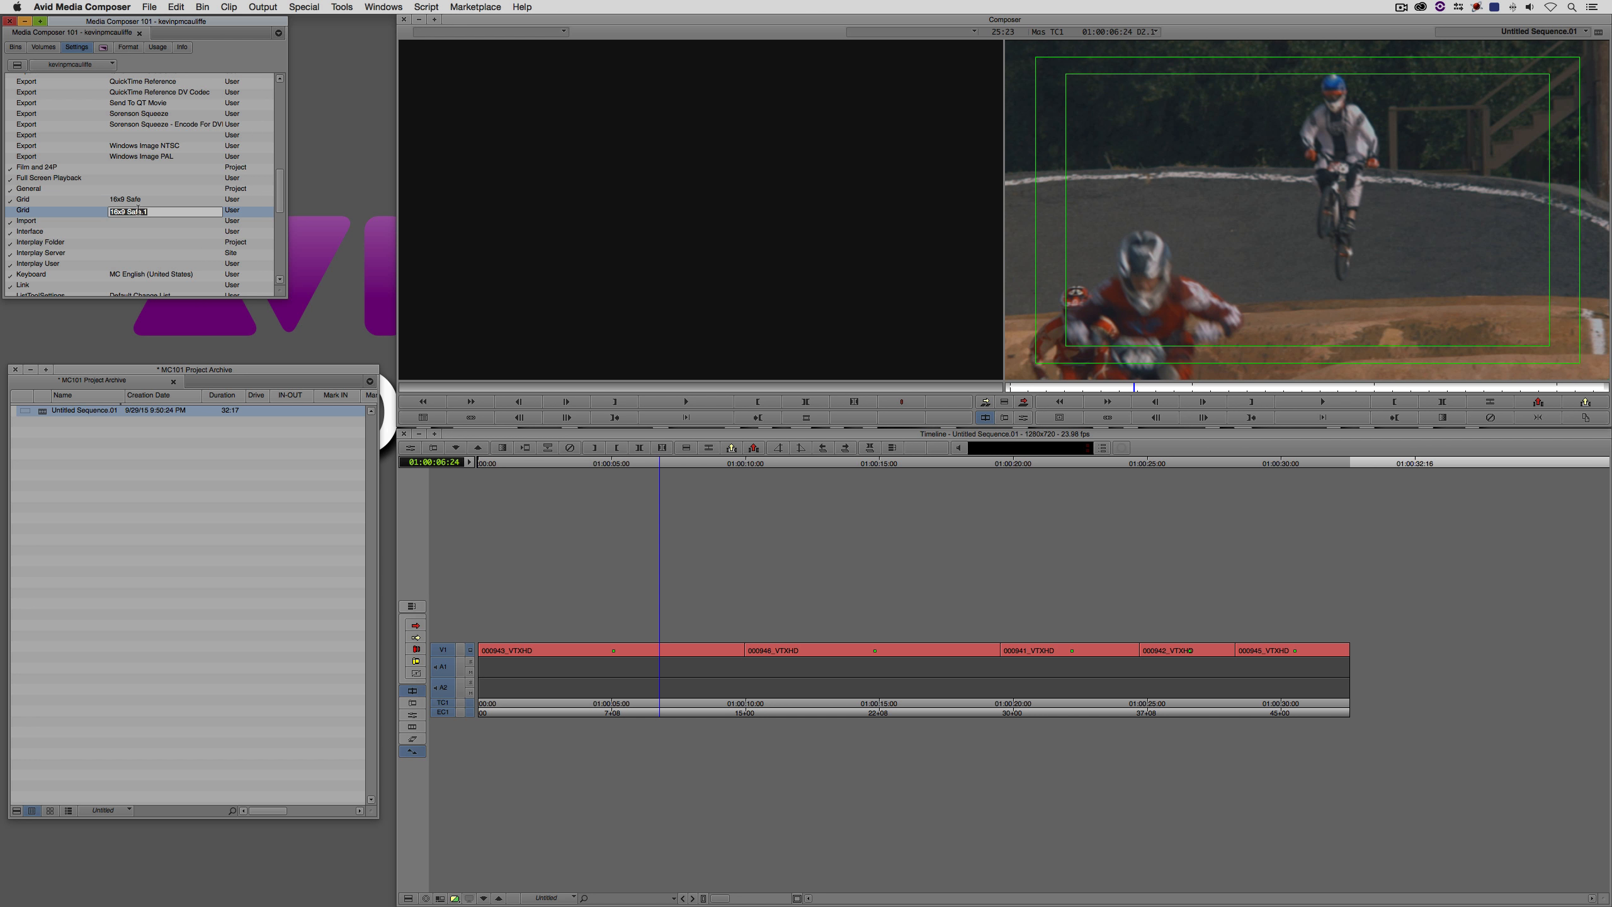
pyautogui.write('4x3')
pyautogui.press('Return')
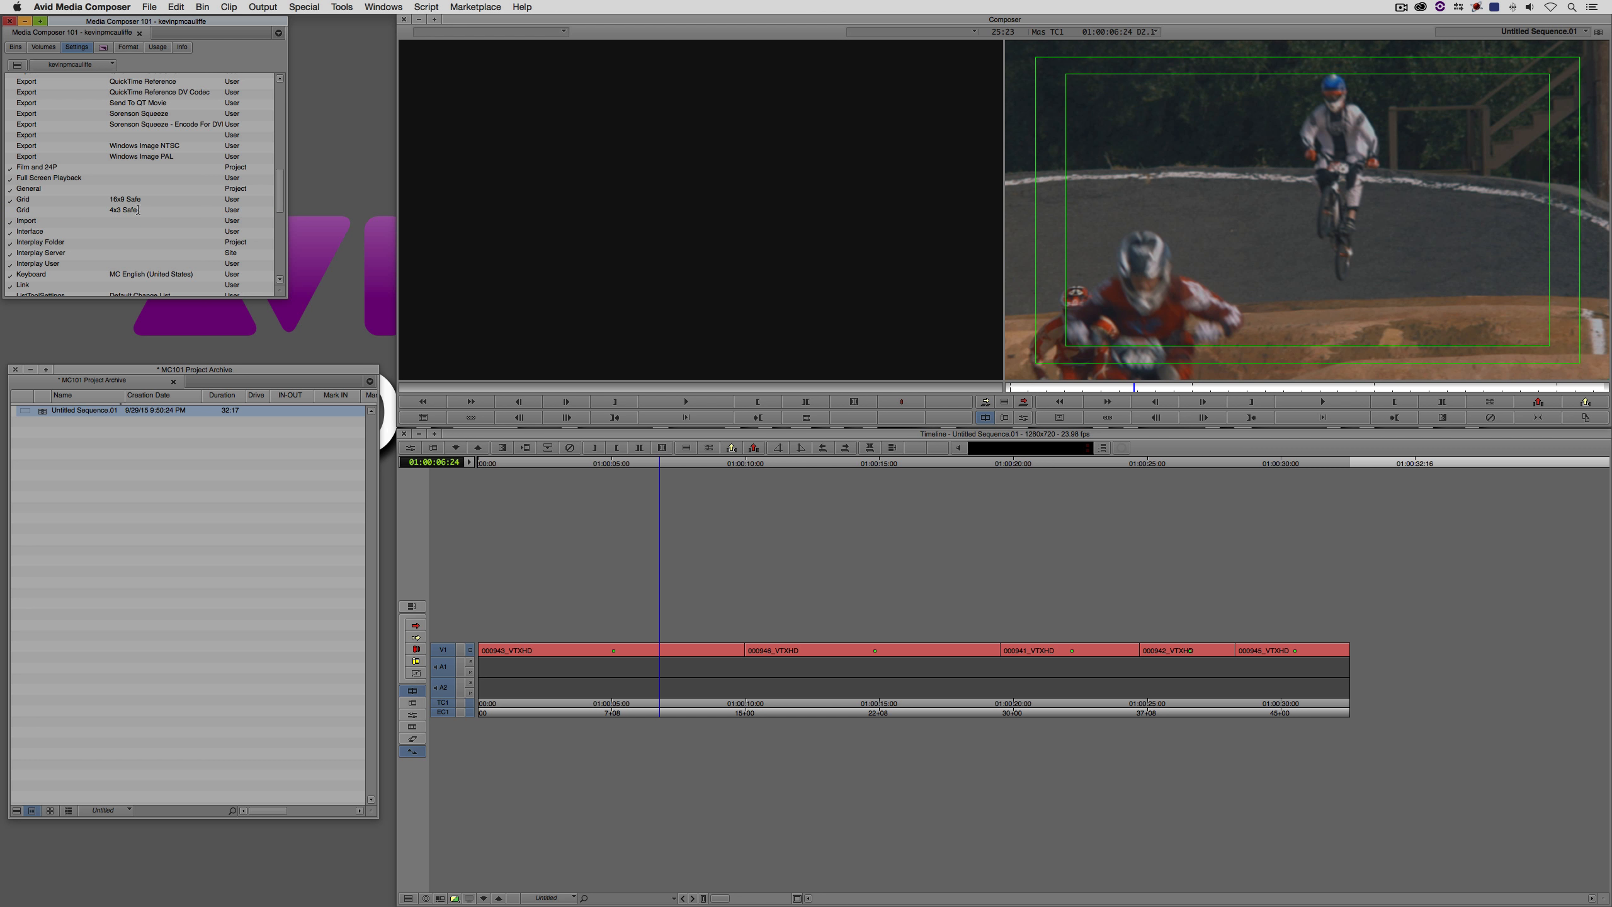
# - Set the 4x3 Safe grid's scale mode to 4:3 Inside 16:9 Monitor and make it the active Grid setting
pyautogui.doubleClick(50, 213)
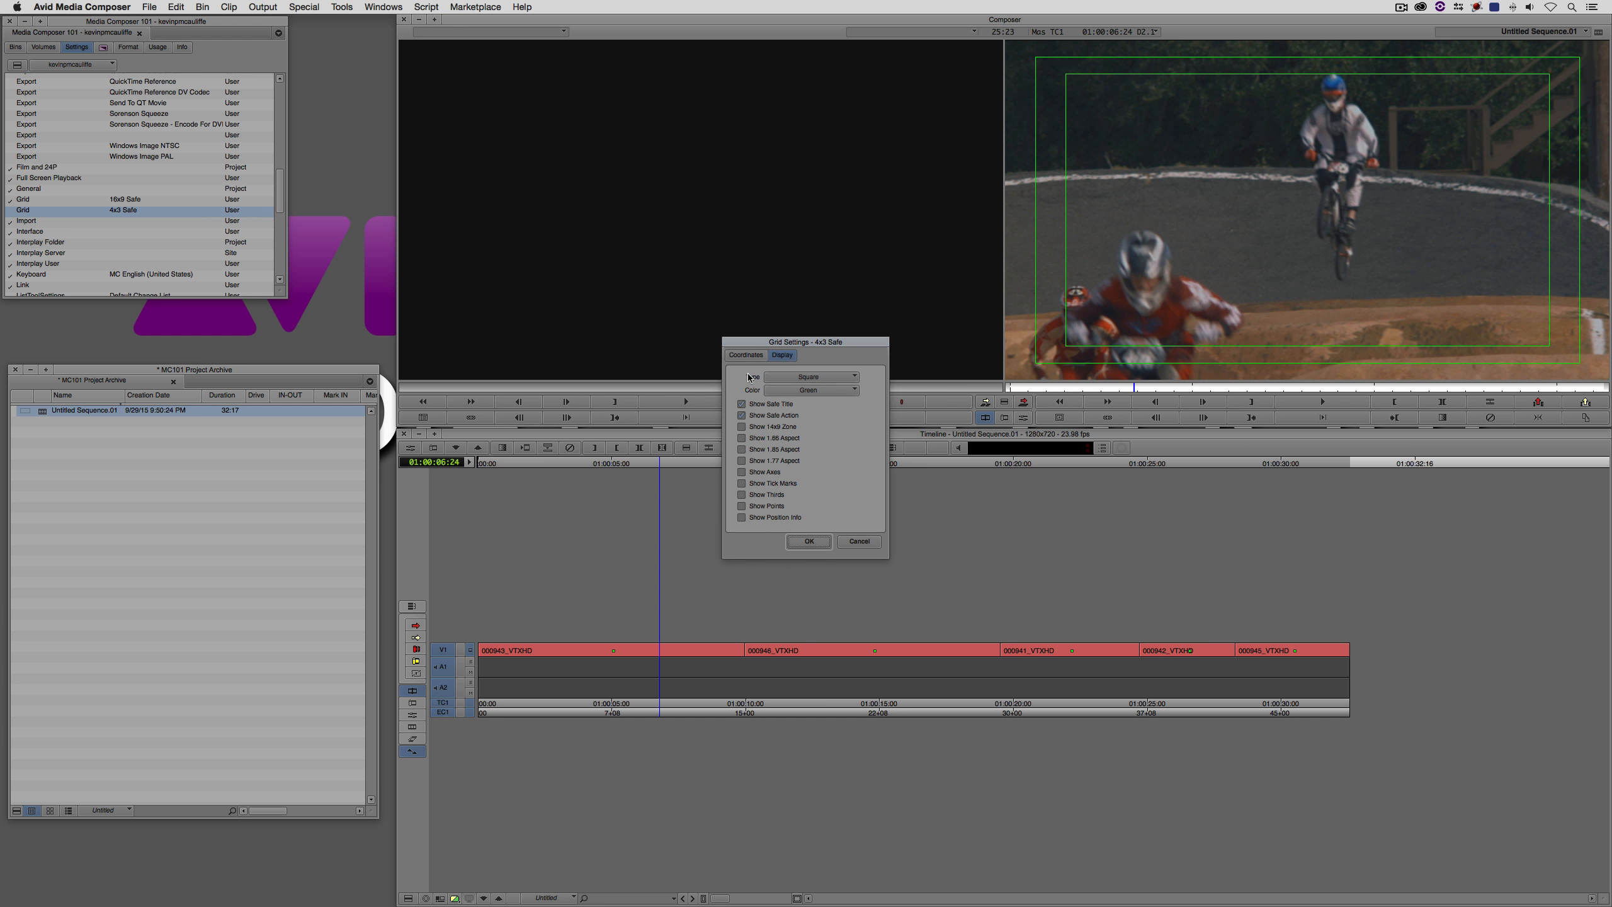
pyautogui.click(746, 356)
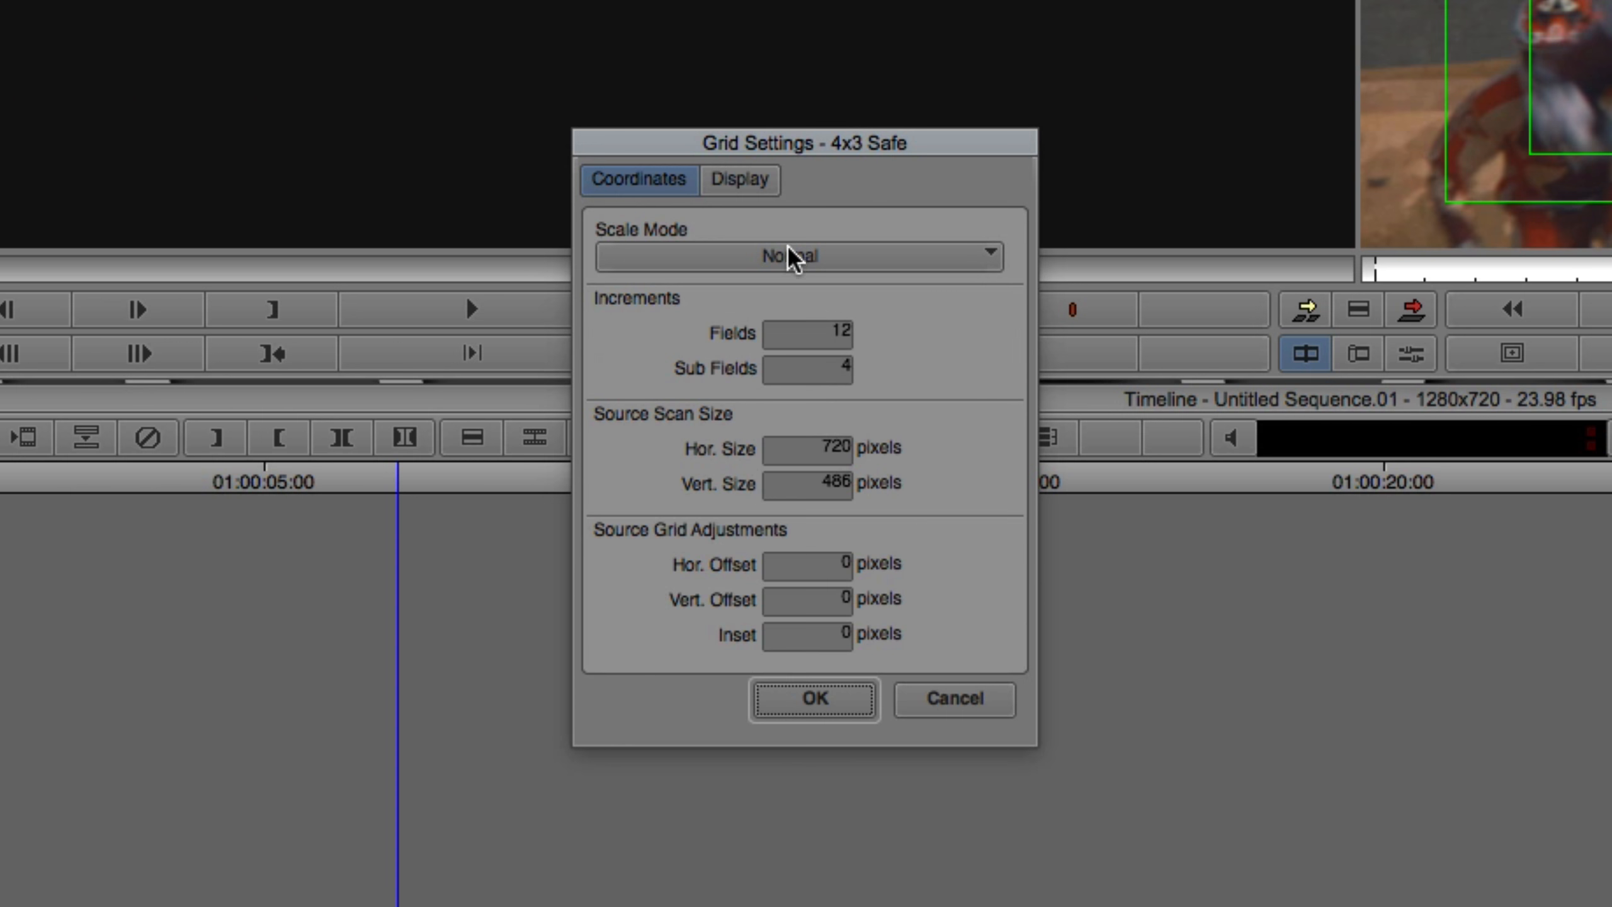
pyautogui.click(800, 381)
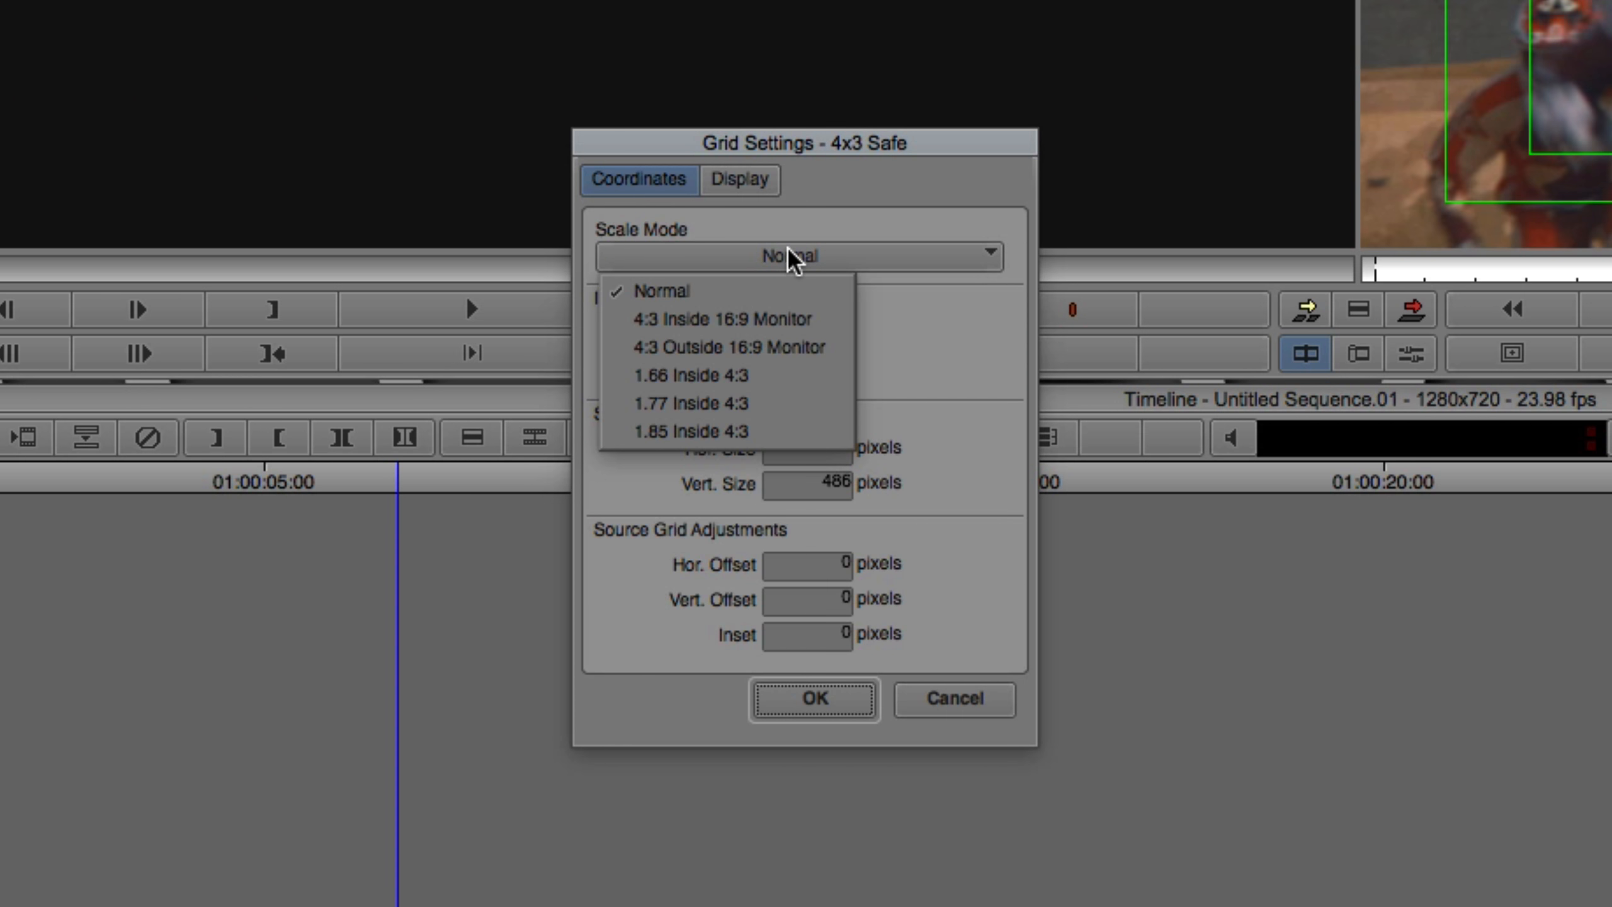
pyautogui.click(768, 322)
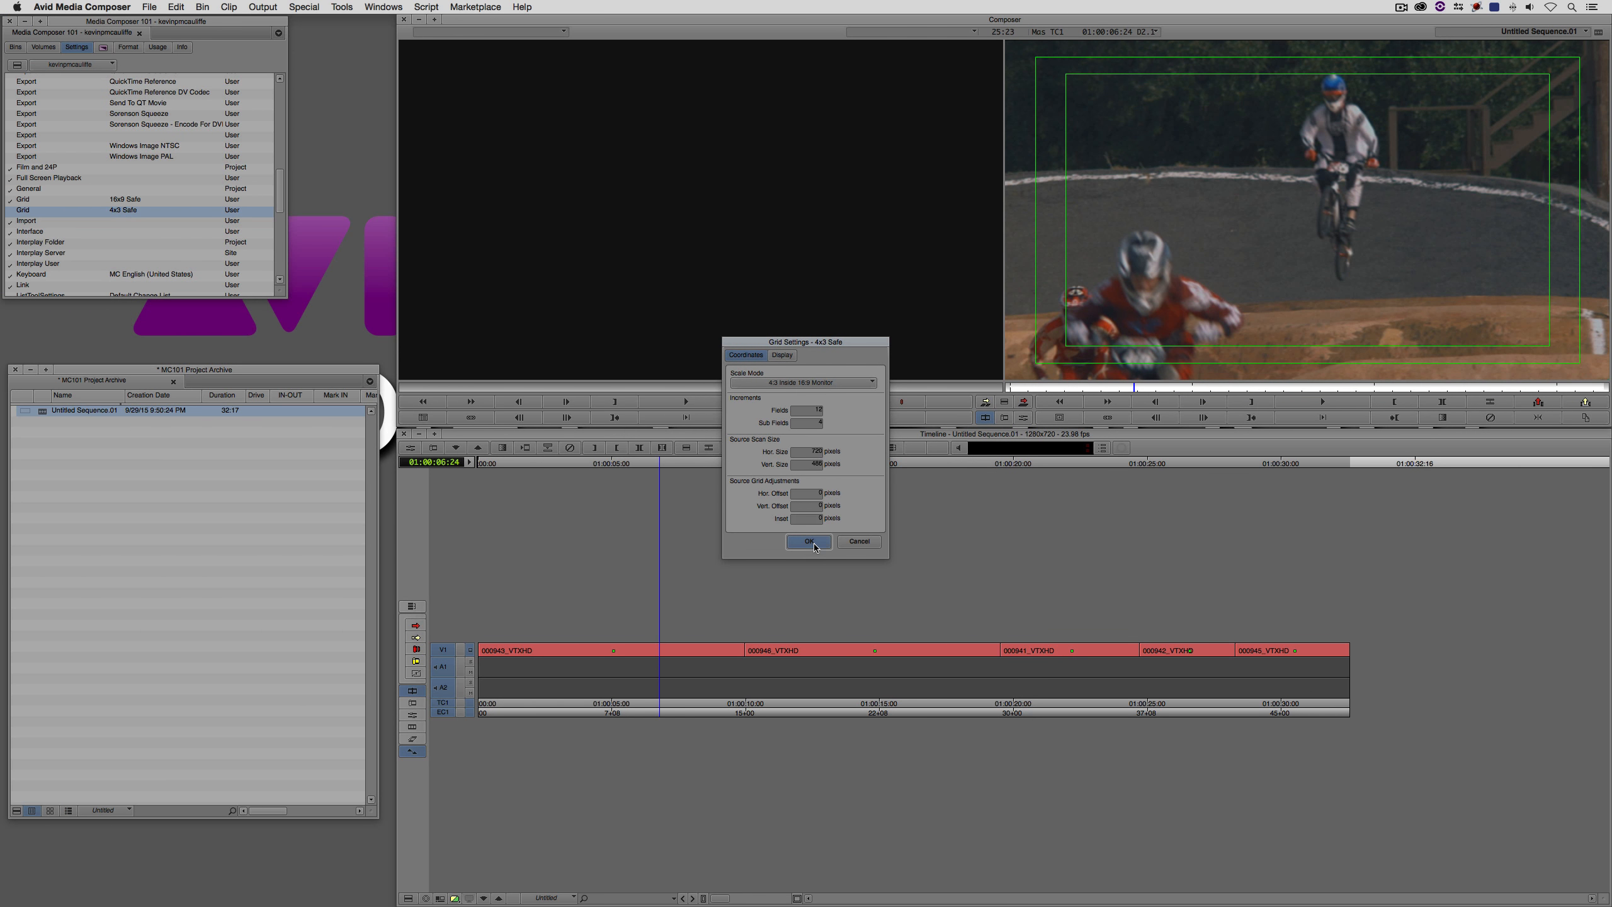
pyautogui.click(815, 544)
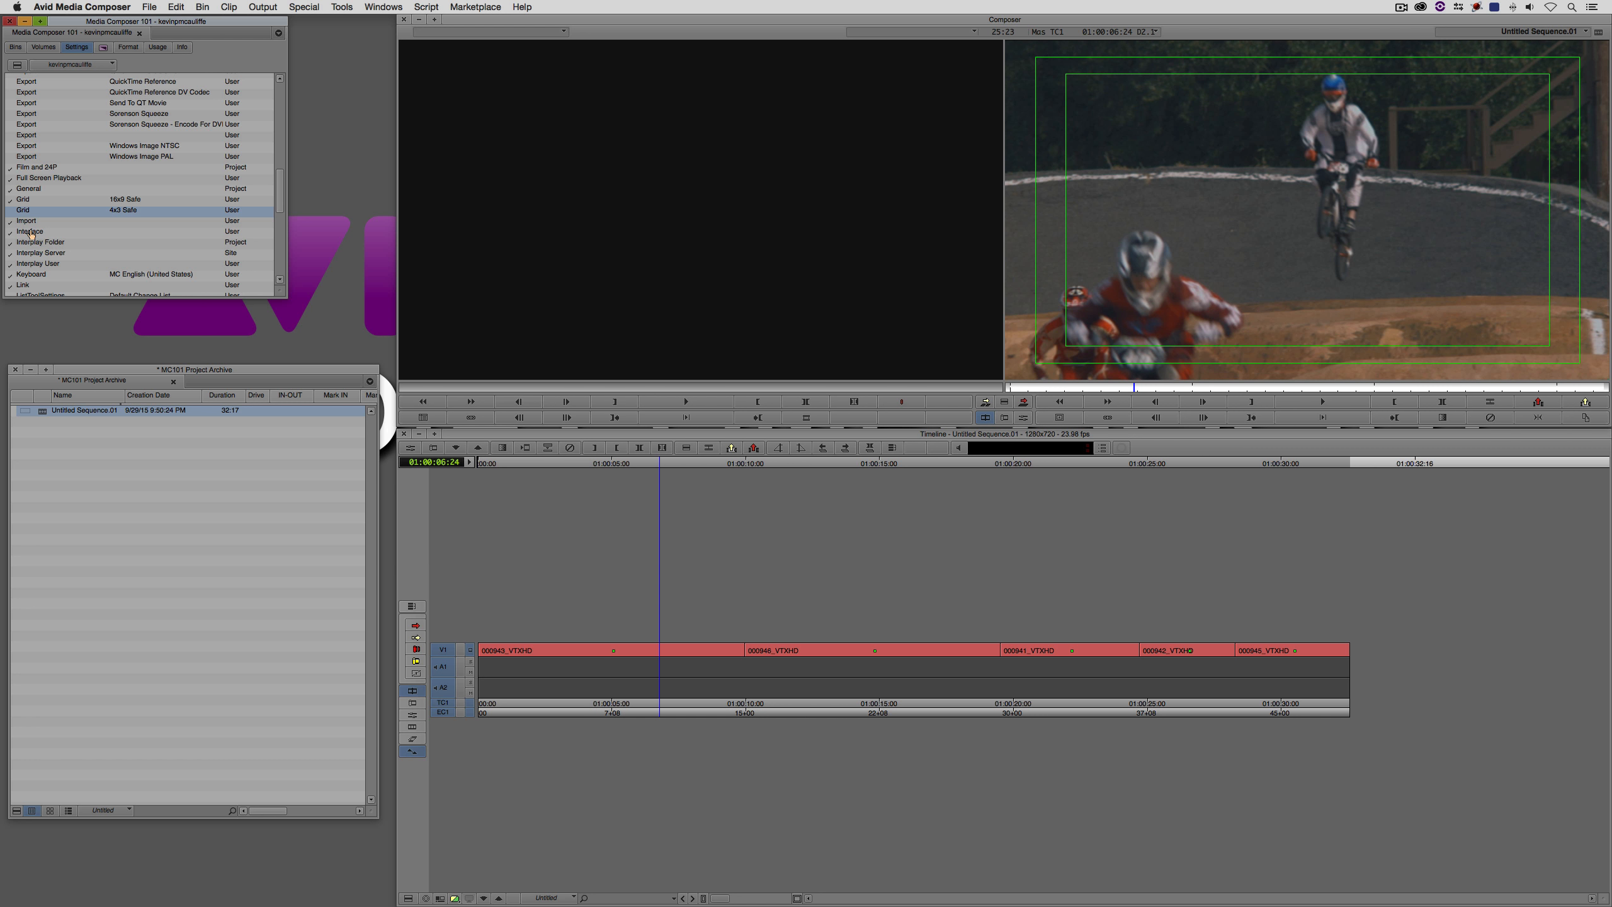
pyautogui.click(10, 211)
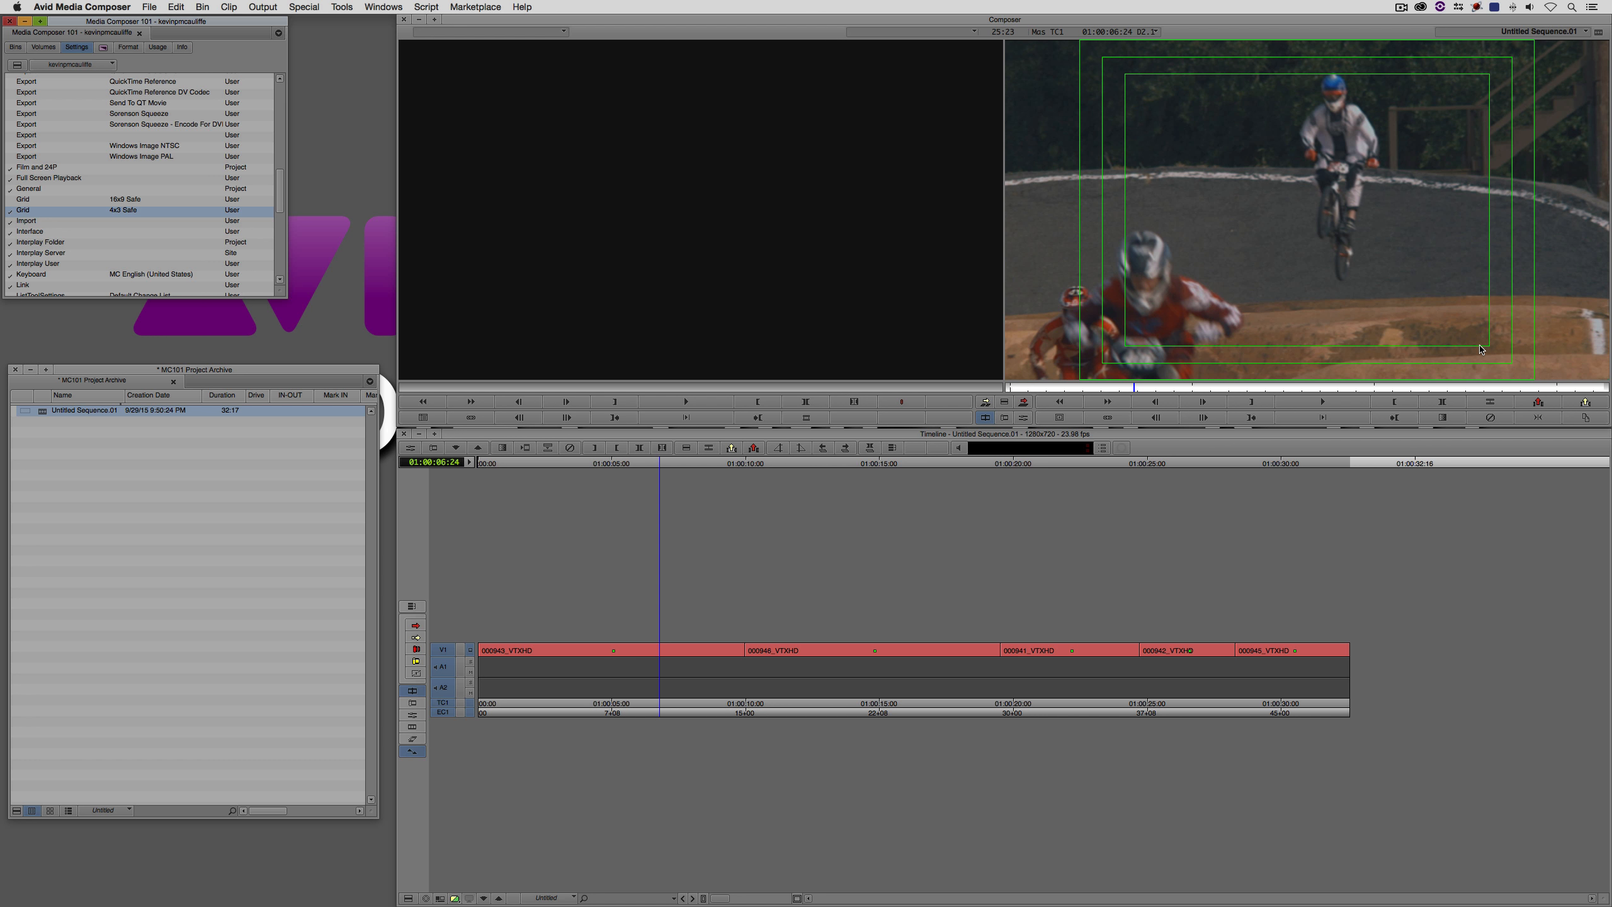
# - Switch to After Effects and view the 000941_VTXHD composition's safe guides at 100%
pyautogui.press('super+h')
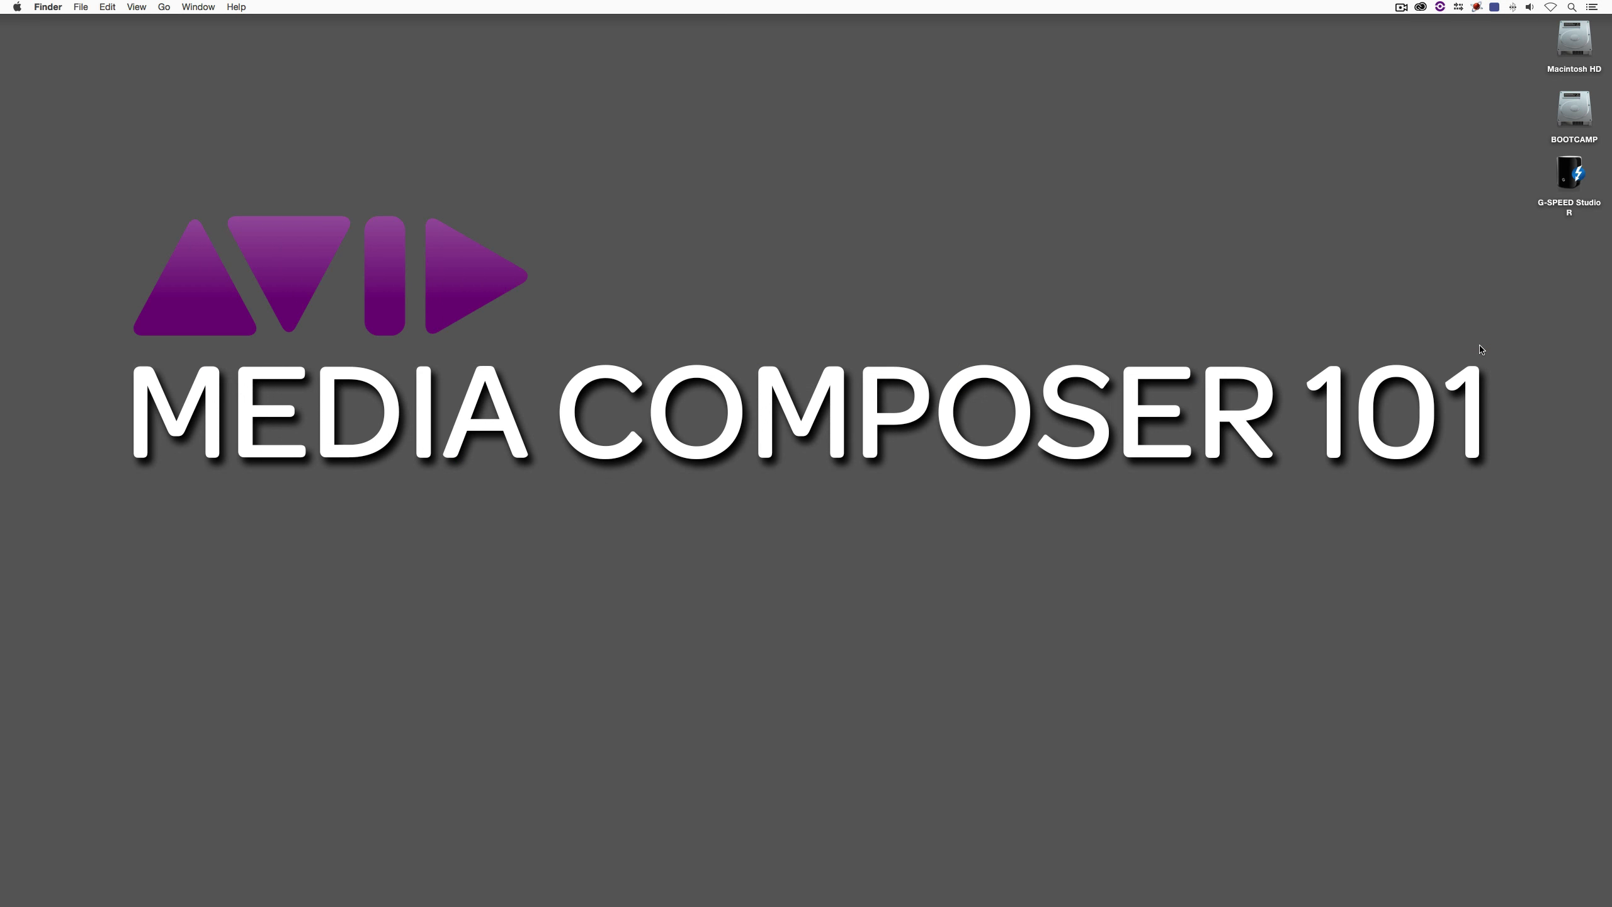
pyautogui.press('super+Tab')
pyautogui.press('super+Tab')
pyautogui.press('super+Tab')
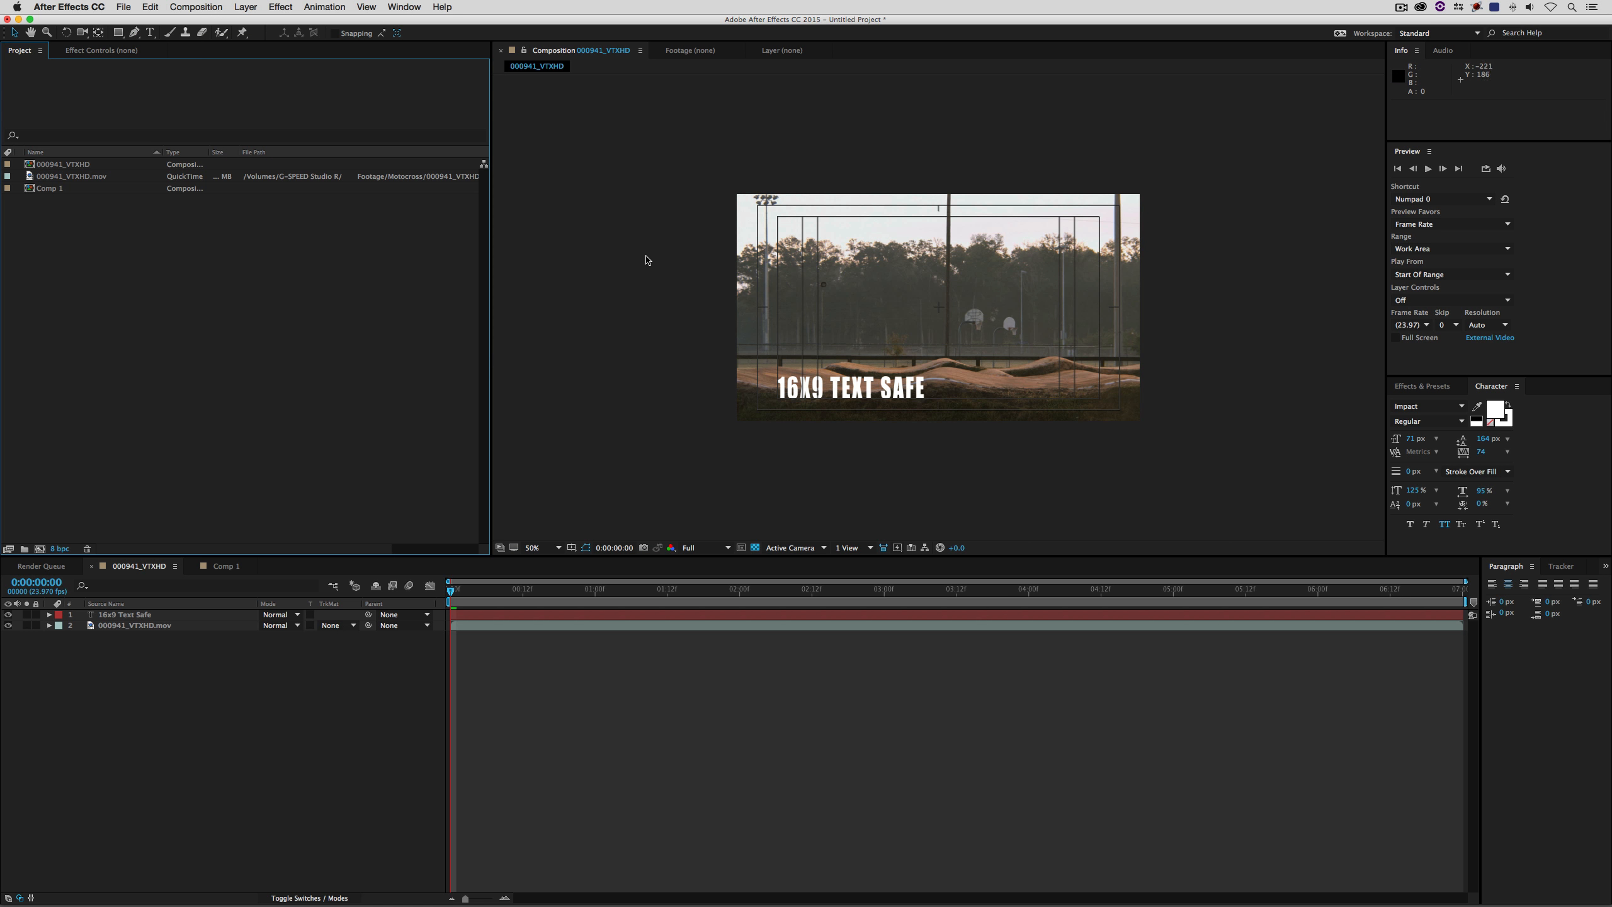
pyautogui.press('/')
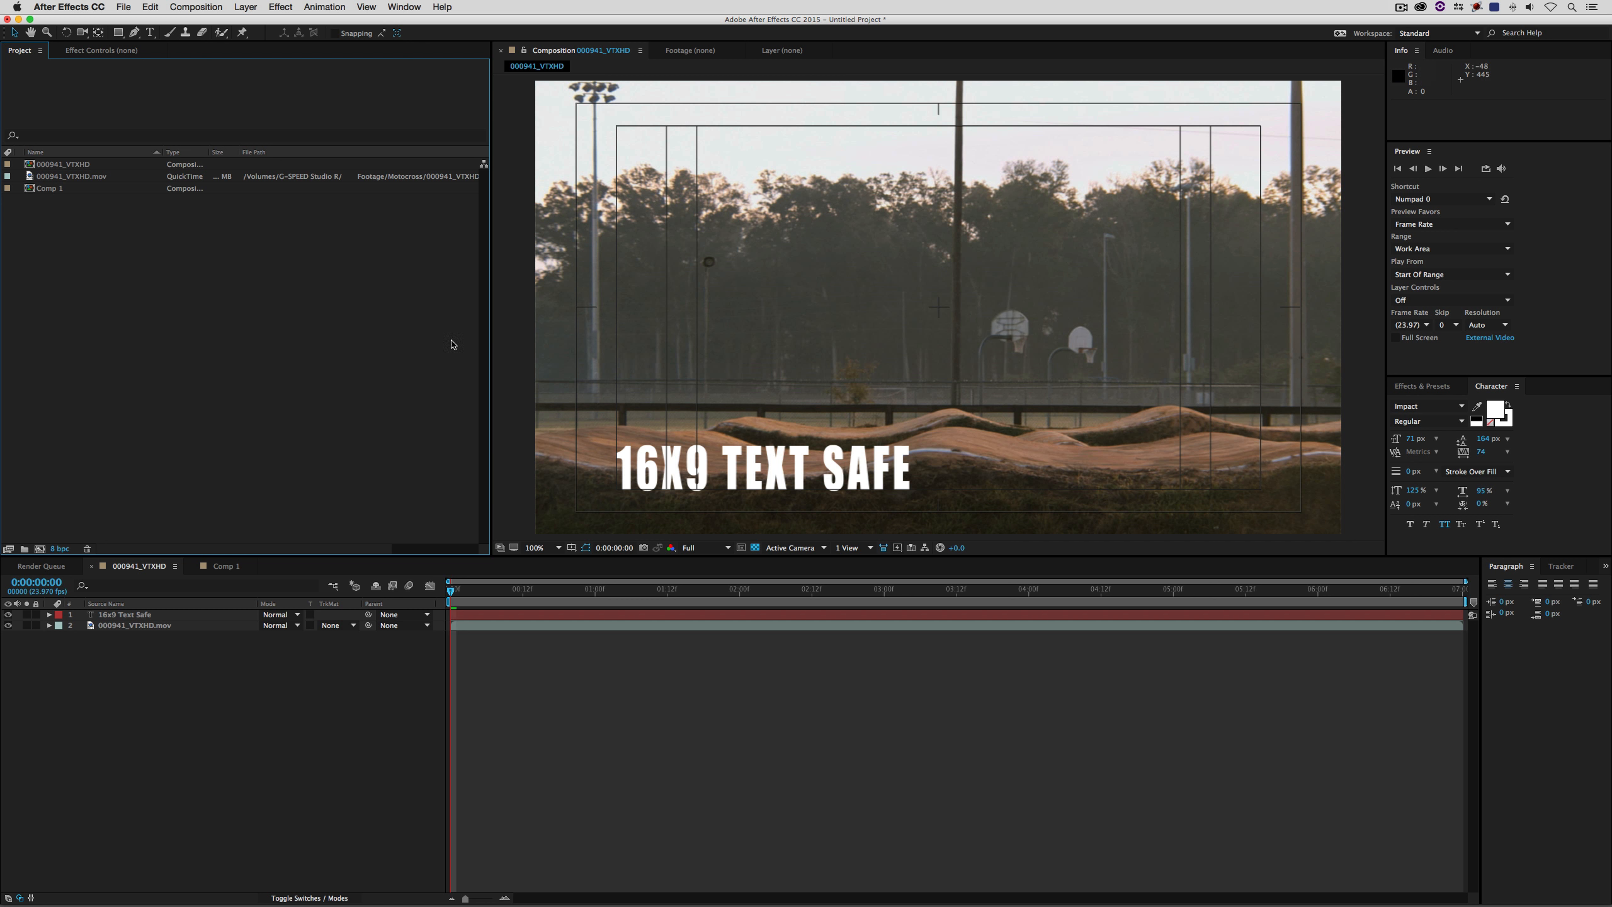
# - Open Comp 1, park at 0;00;03;26 and add the 000941_VTXHD composition to it as a layer
pyautogui.click(43, 190)
pyautogui.doubleClick(43, 190)
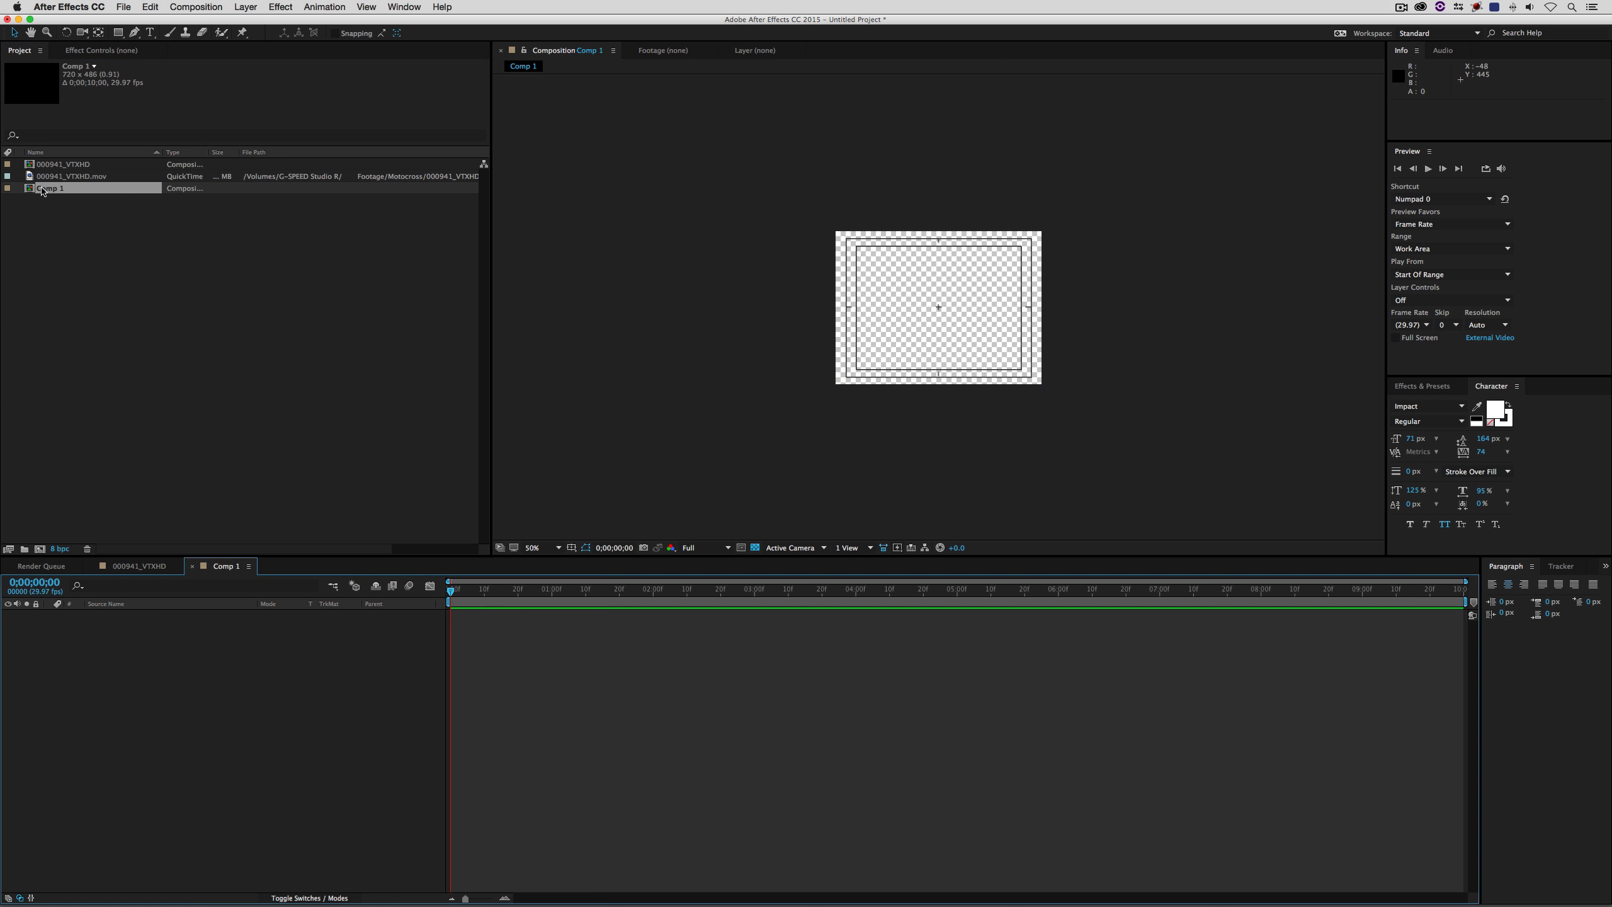
pyautogui.click(740, 590)
pyautogui.click(832, 591)
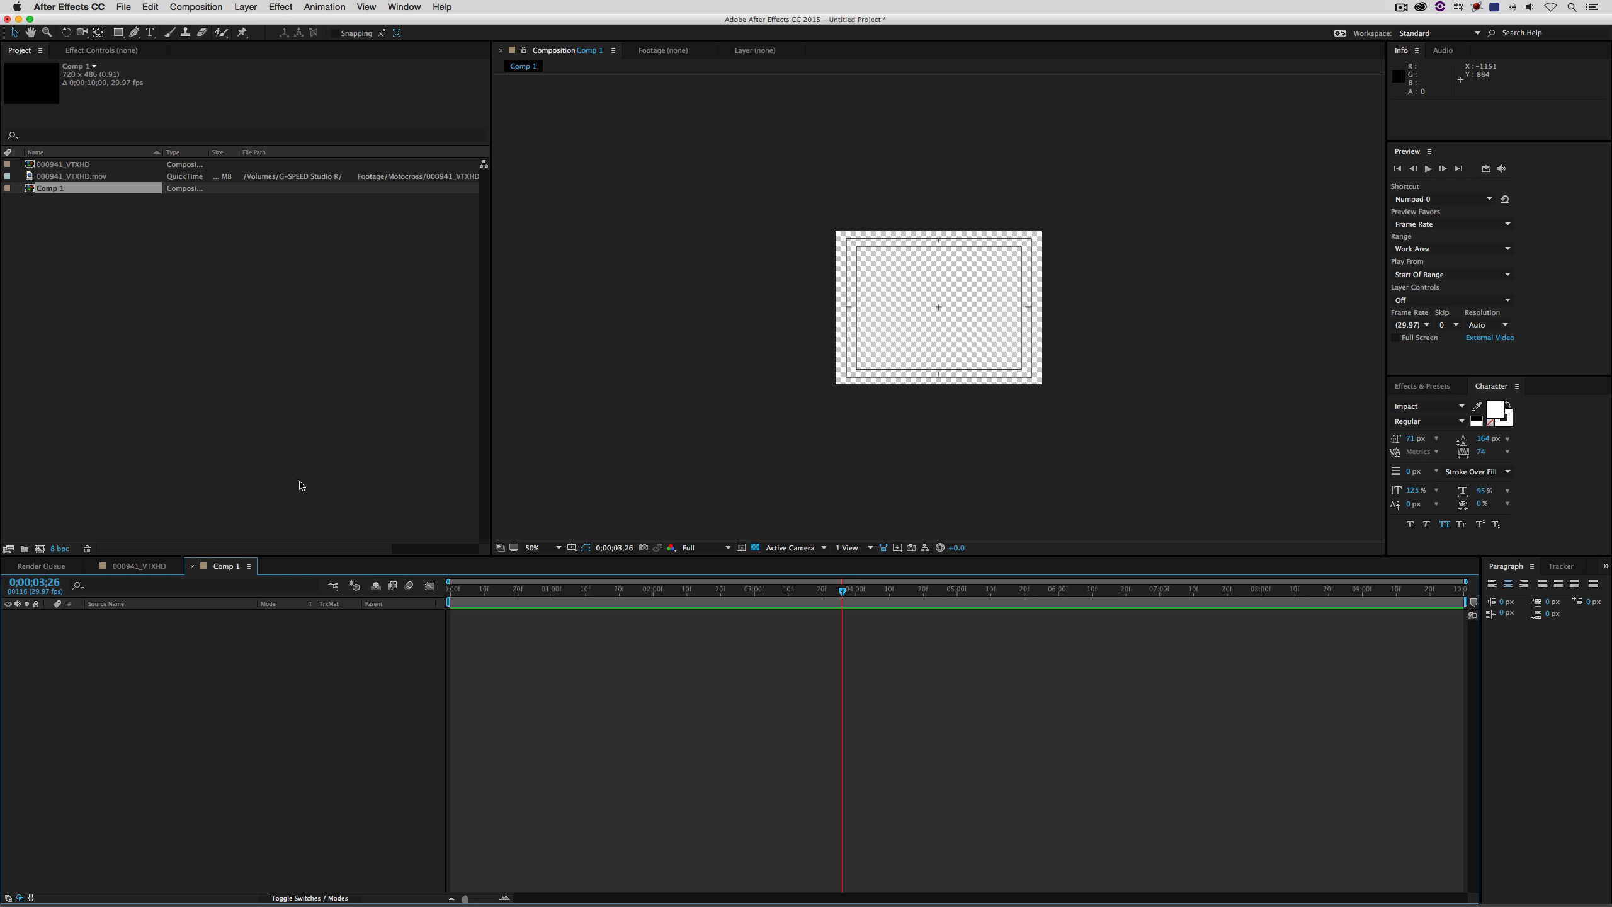
pyautogui.moveTo(63, 165); pyautogui.dragTo(145, 632)
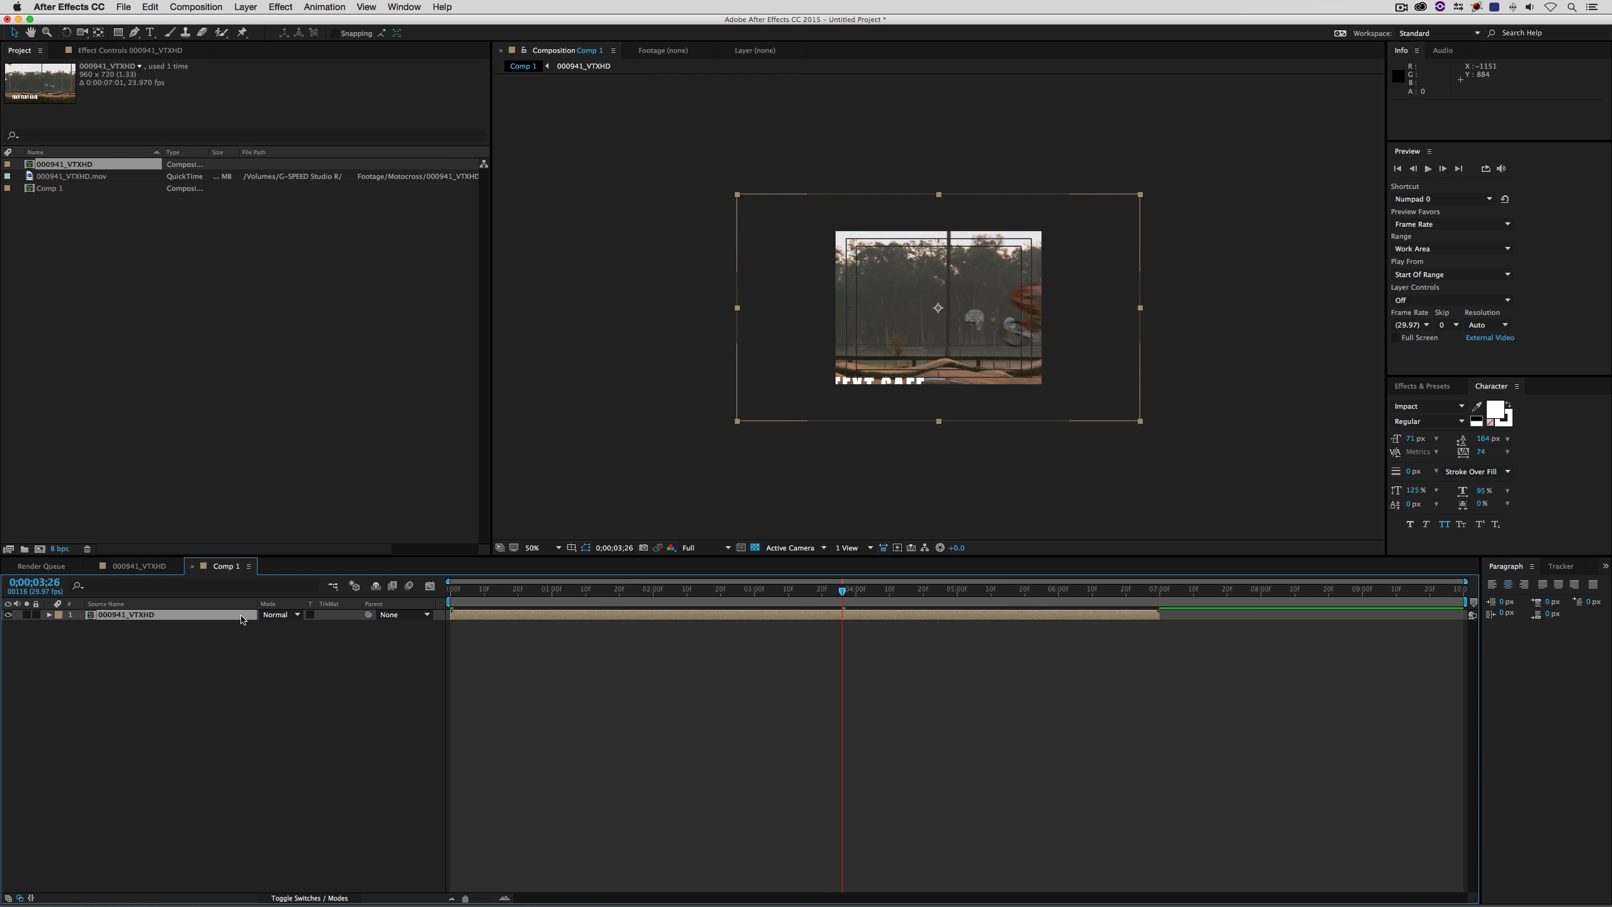
# - Scale the 000941_VTXHD layer in Comp 1 to 69% and fit the composition in the viewer
pyautogui.press('s')
pyautogui.moveTo(276, 625); pyautogui.dragTo(263, 629)
pyautogui.click(537, 547)
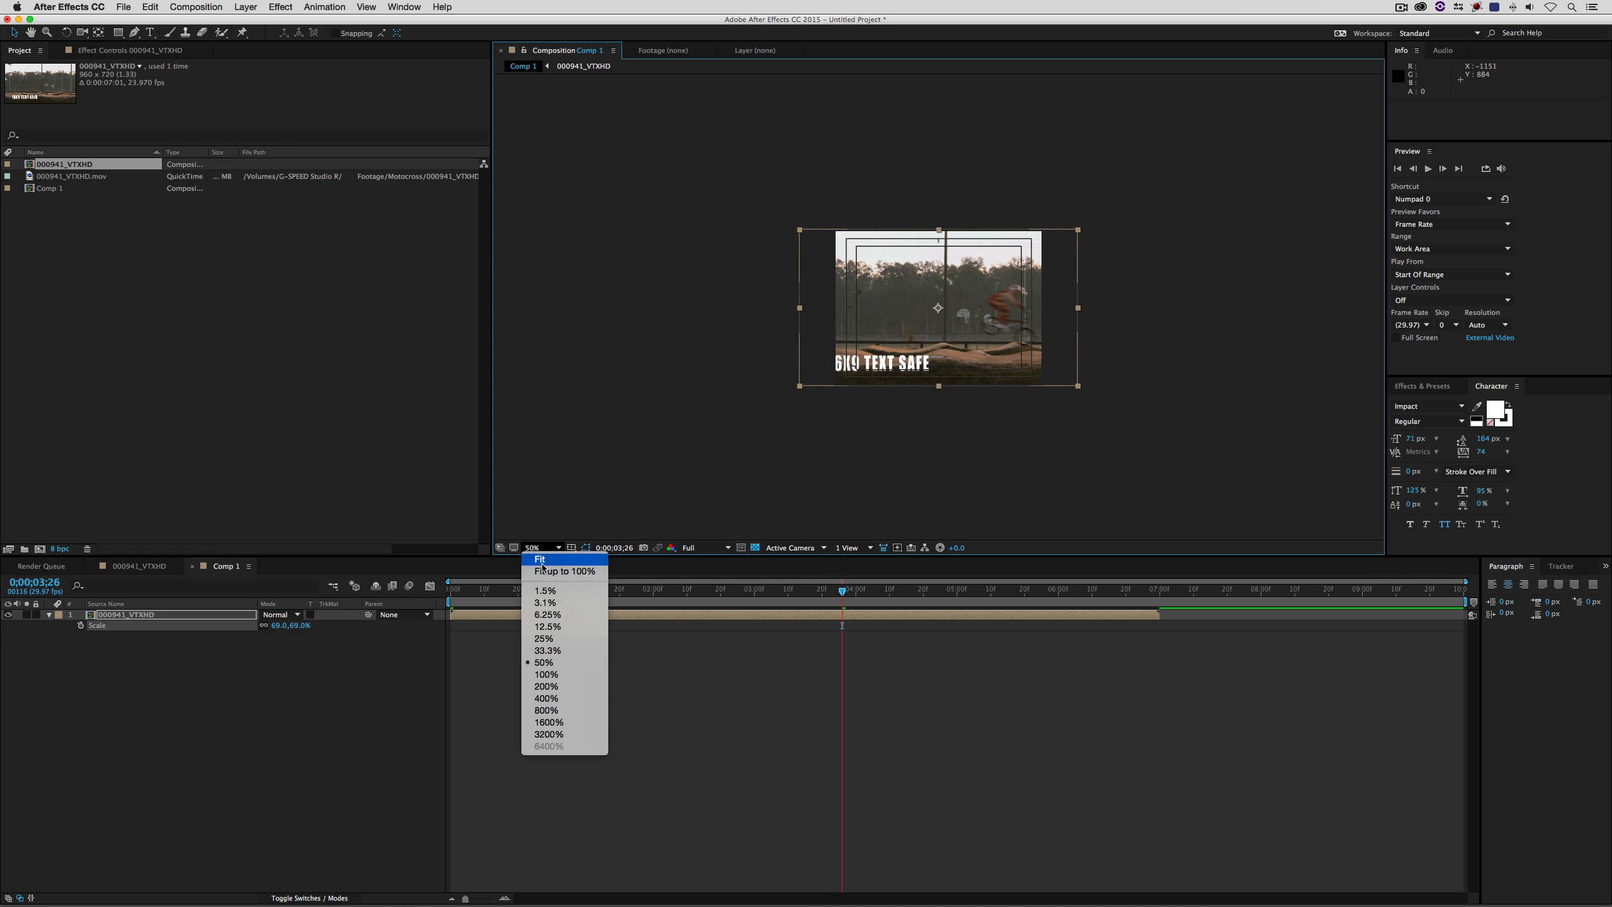
pyautogui.click(540, 558)
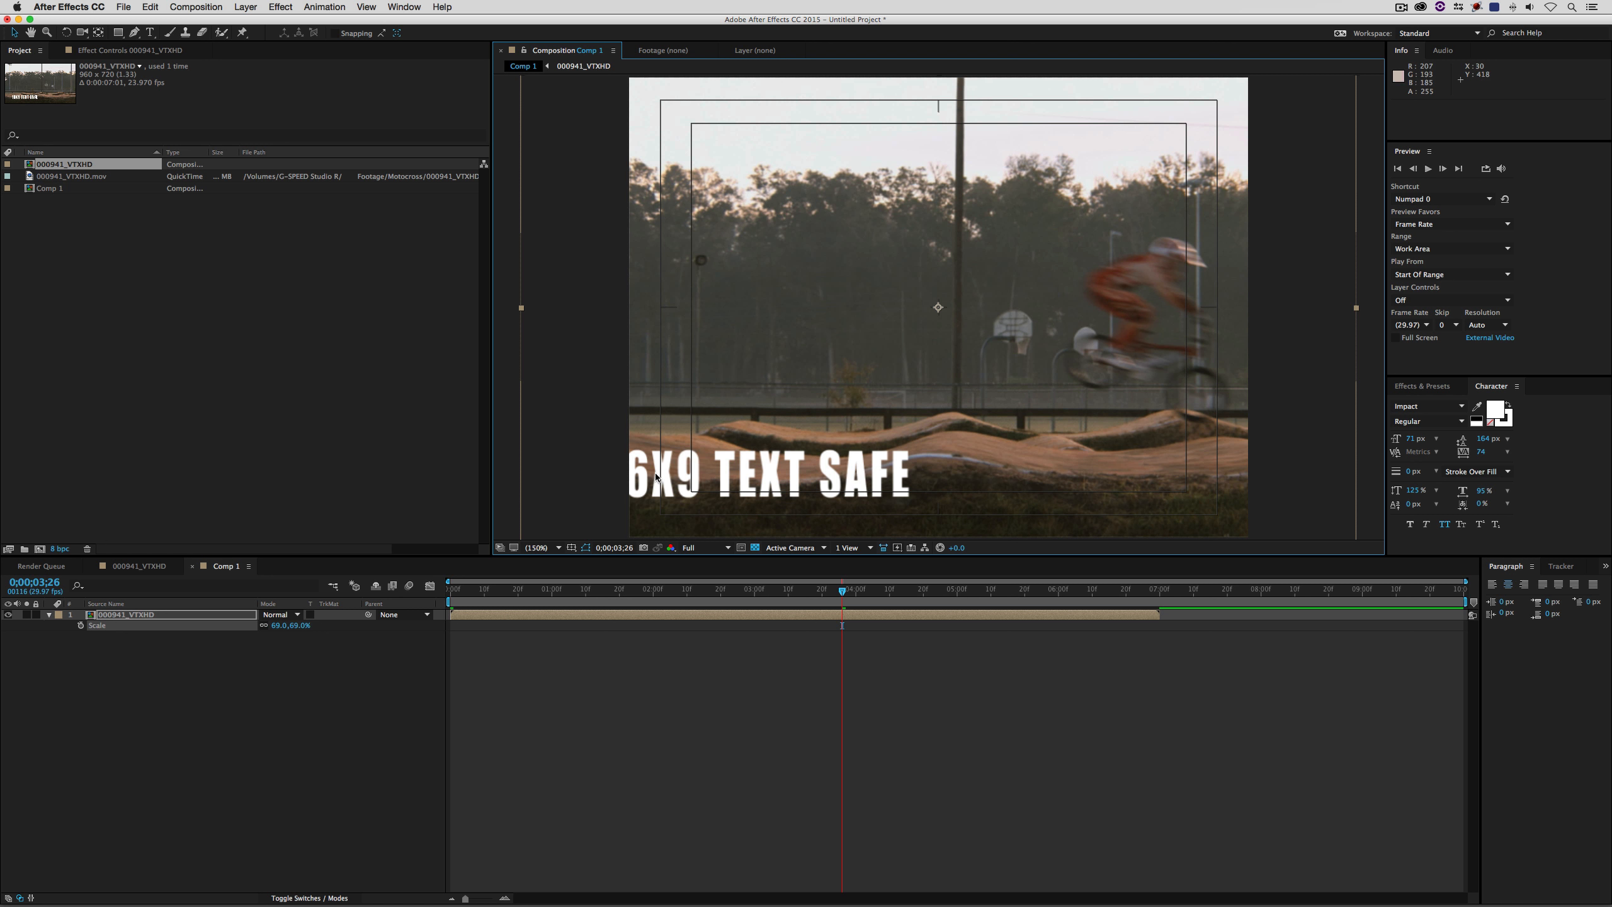
# - Hide After Effects and switch back to Avid Media Composer
pyautogui.press('super+Tab')
pyautogui.press('super+h')
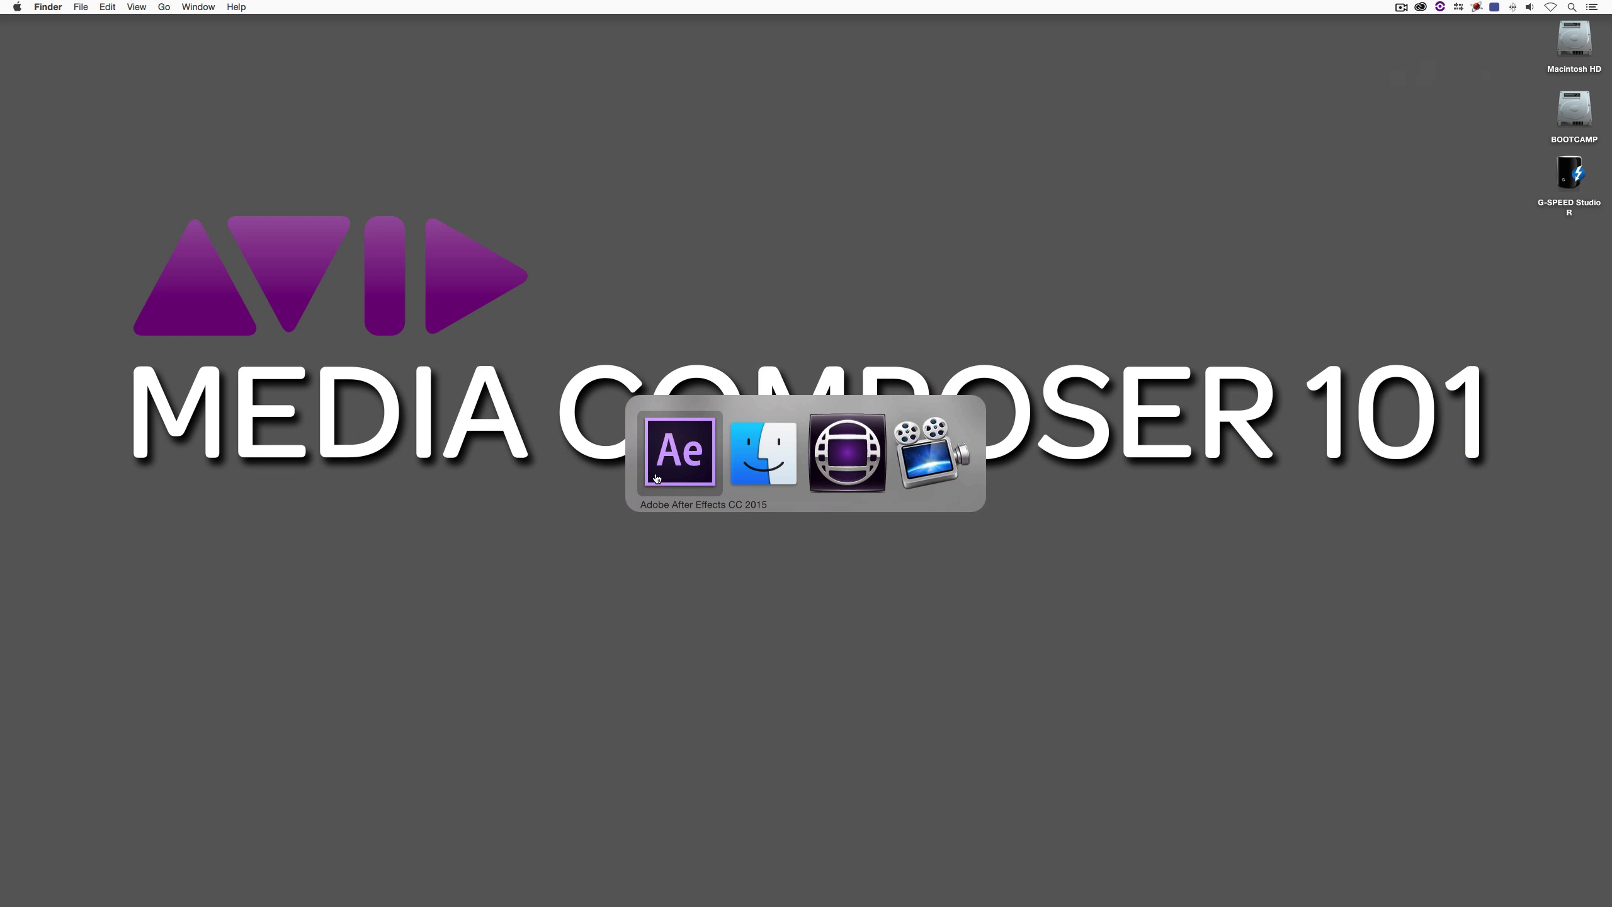
pyautogui.press('super+Tab')
pyautogui.press('super+Tab')
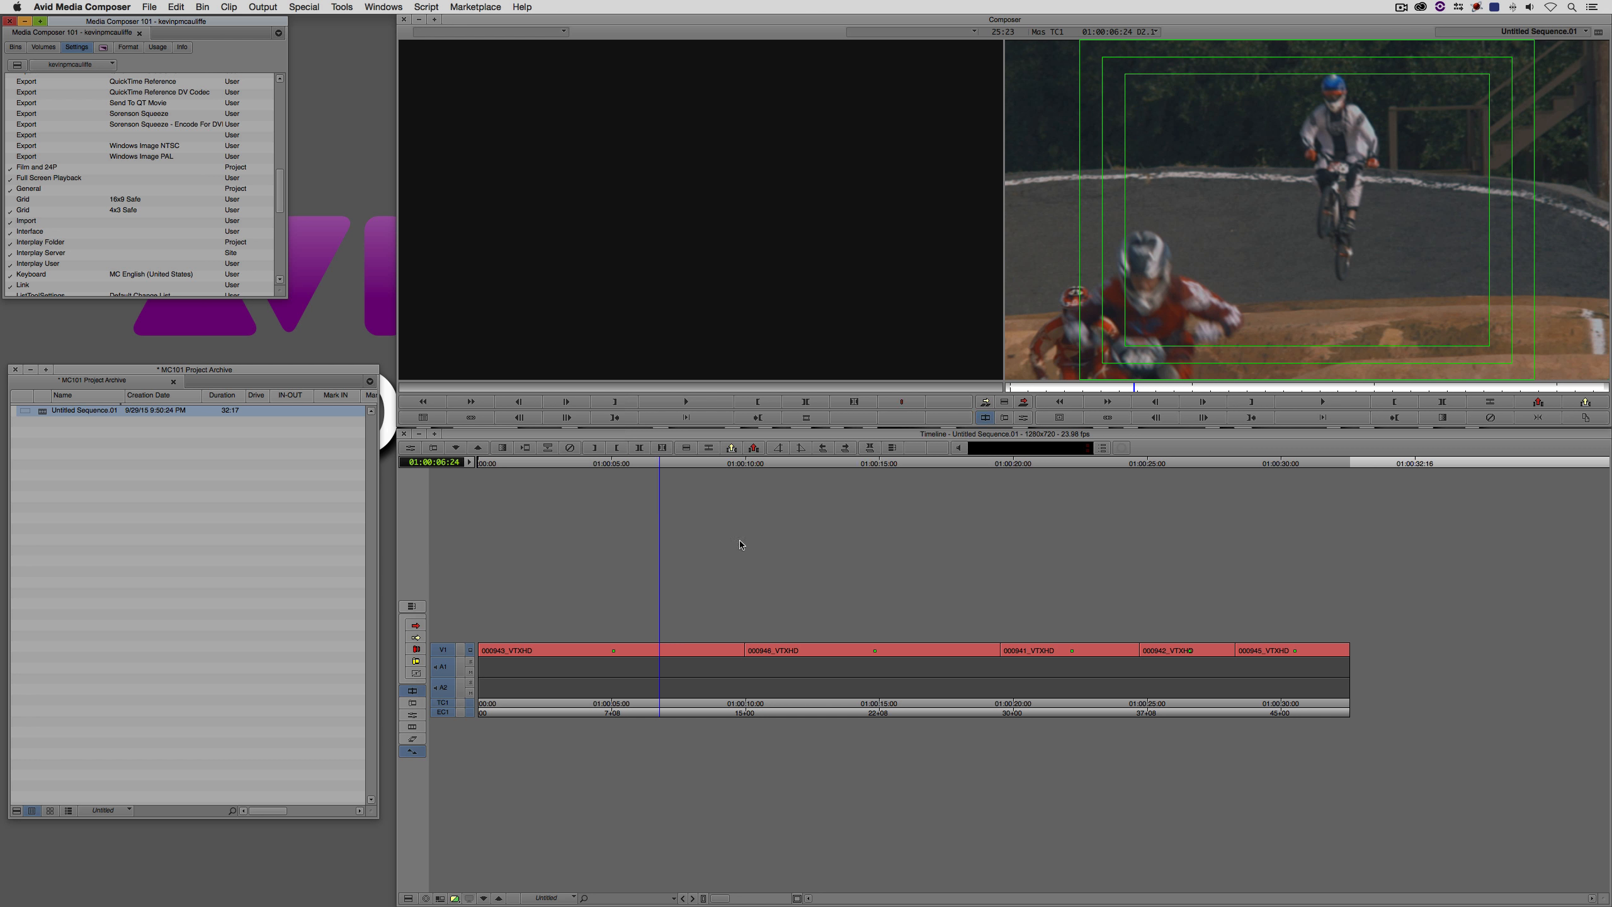
# - Create a Title Tool title reading "4x3 Safe" over frame 01:00:04:04, placed at the lower-left corner of the innermost safe guide
pyautogui.click(588, 654)
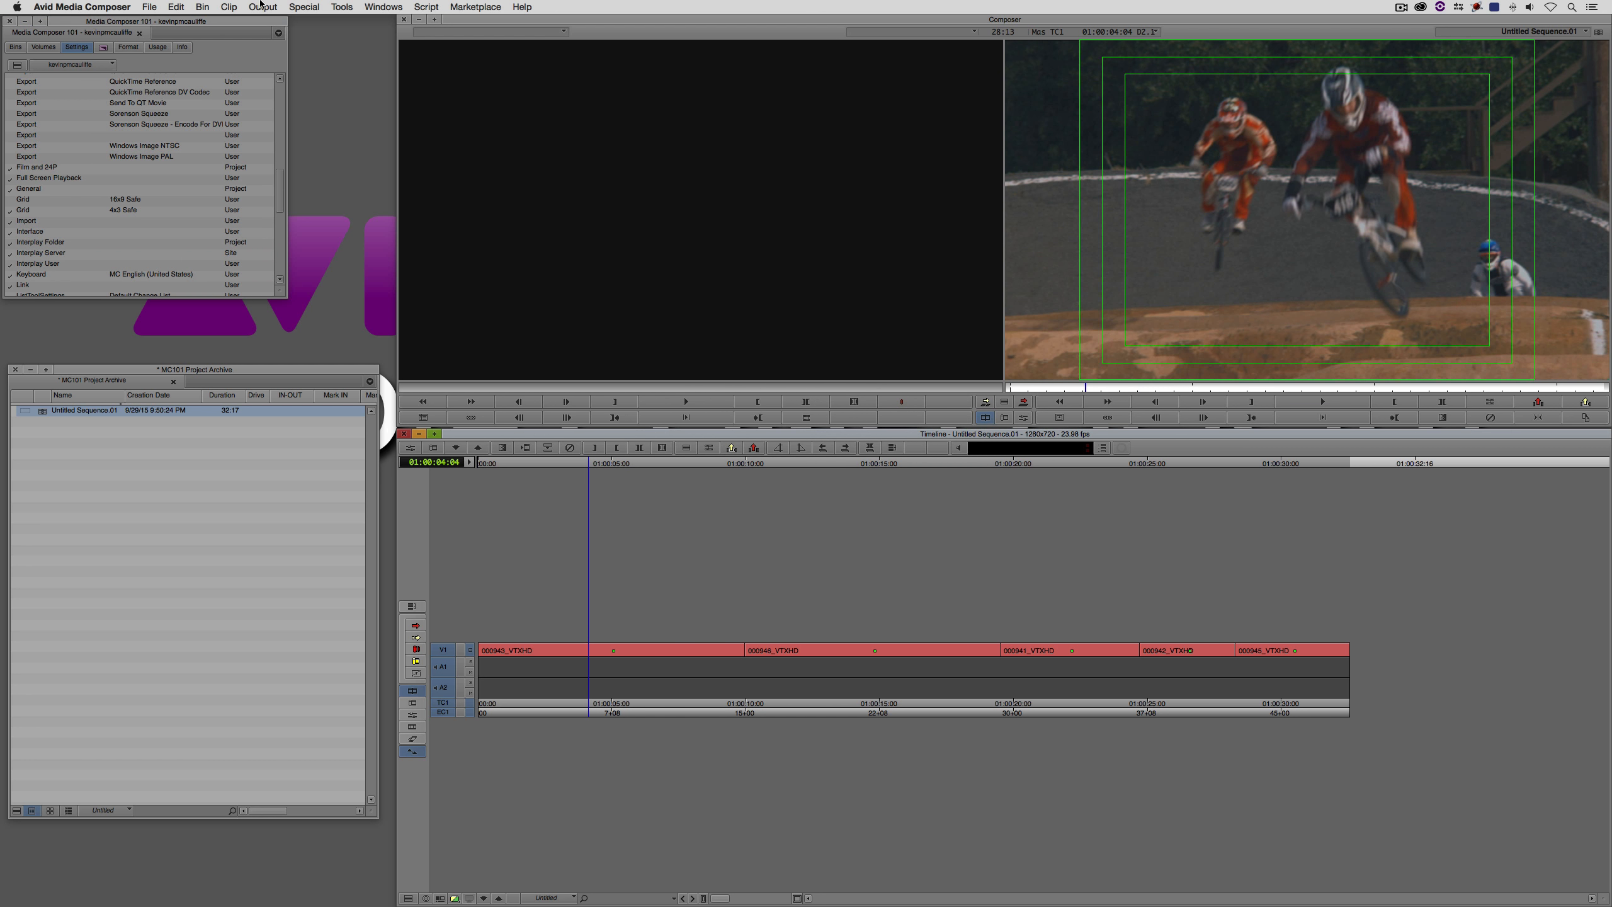
pyautogui.click(227, 6)
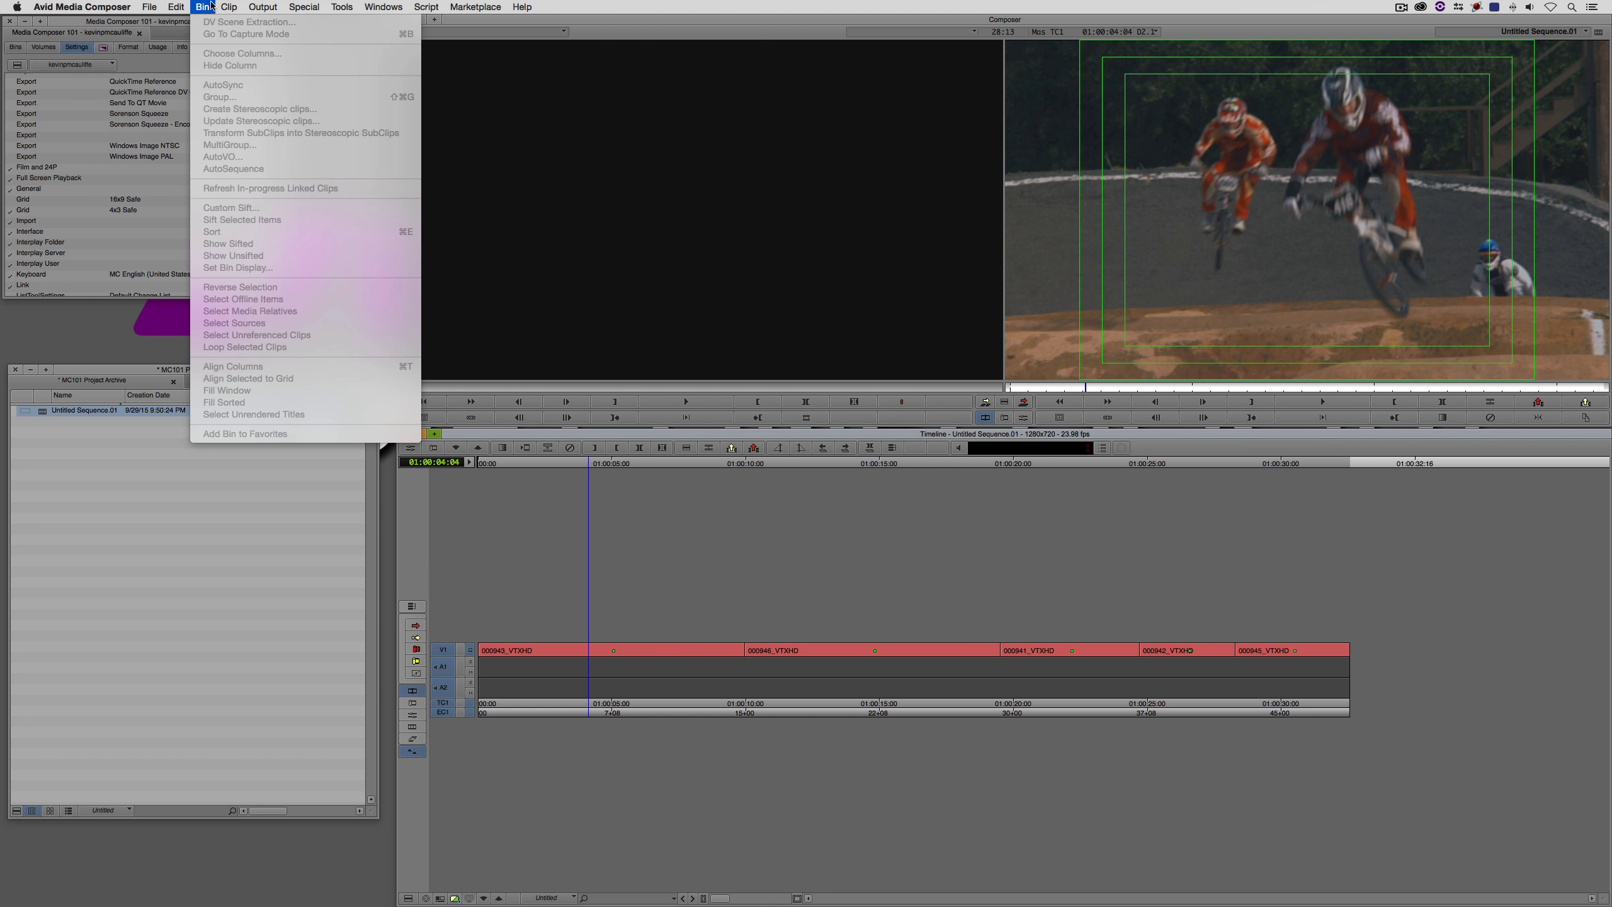
pyautogui.click(246, 72)
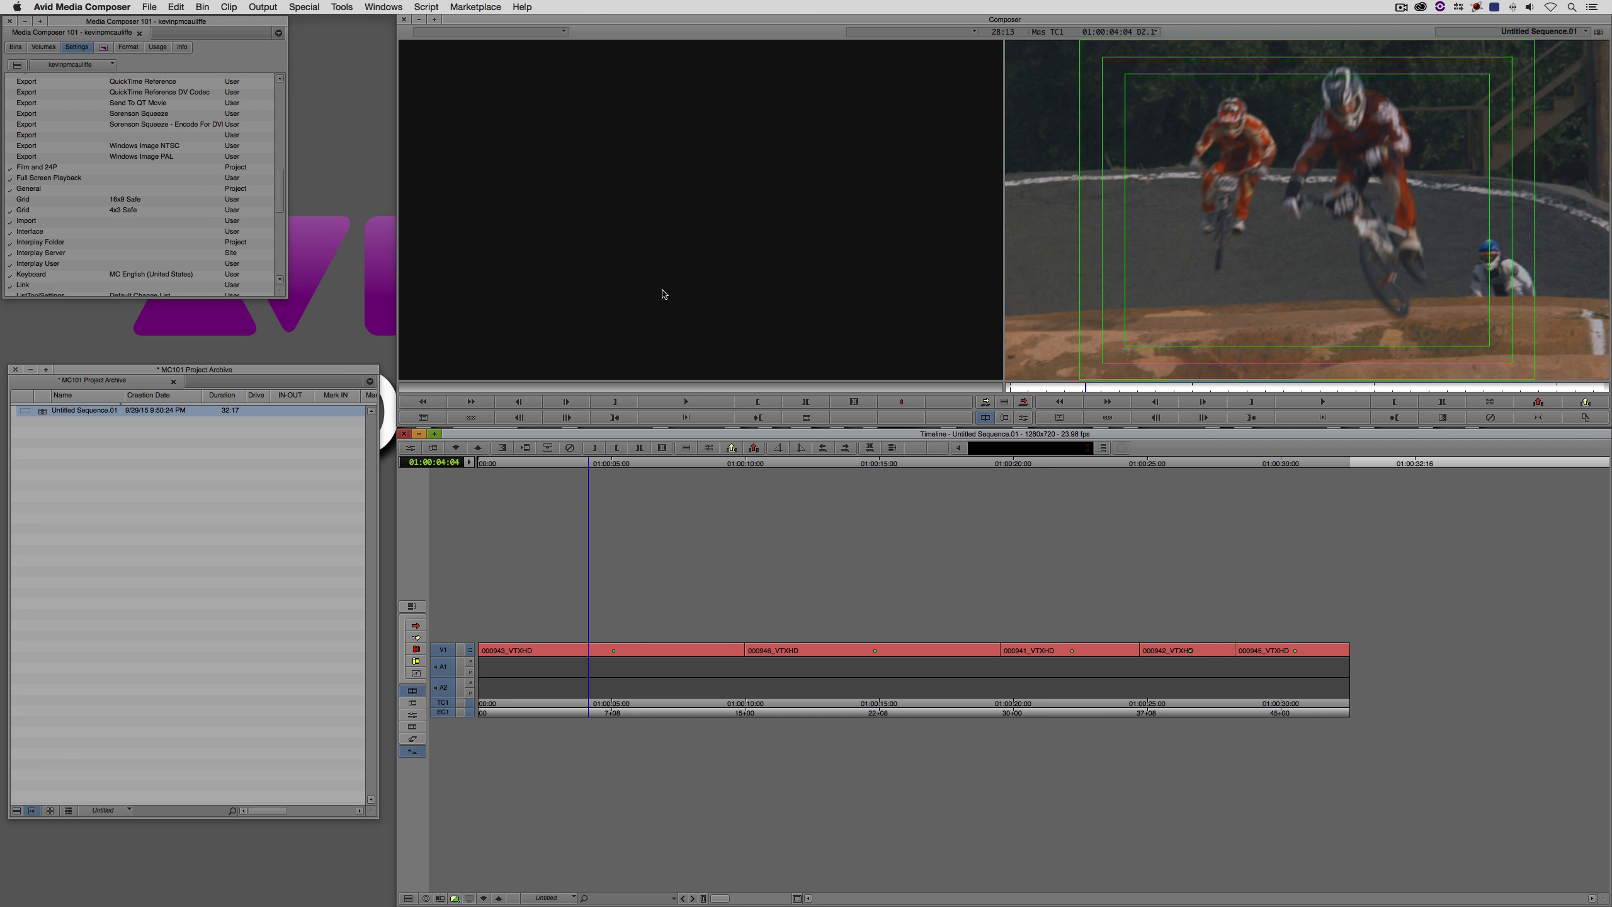
pyautogui.click(802, 468)
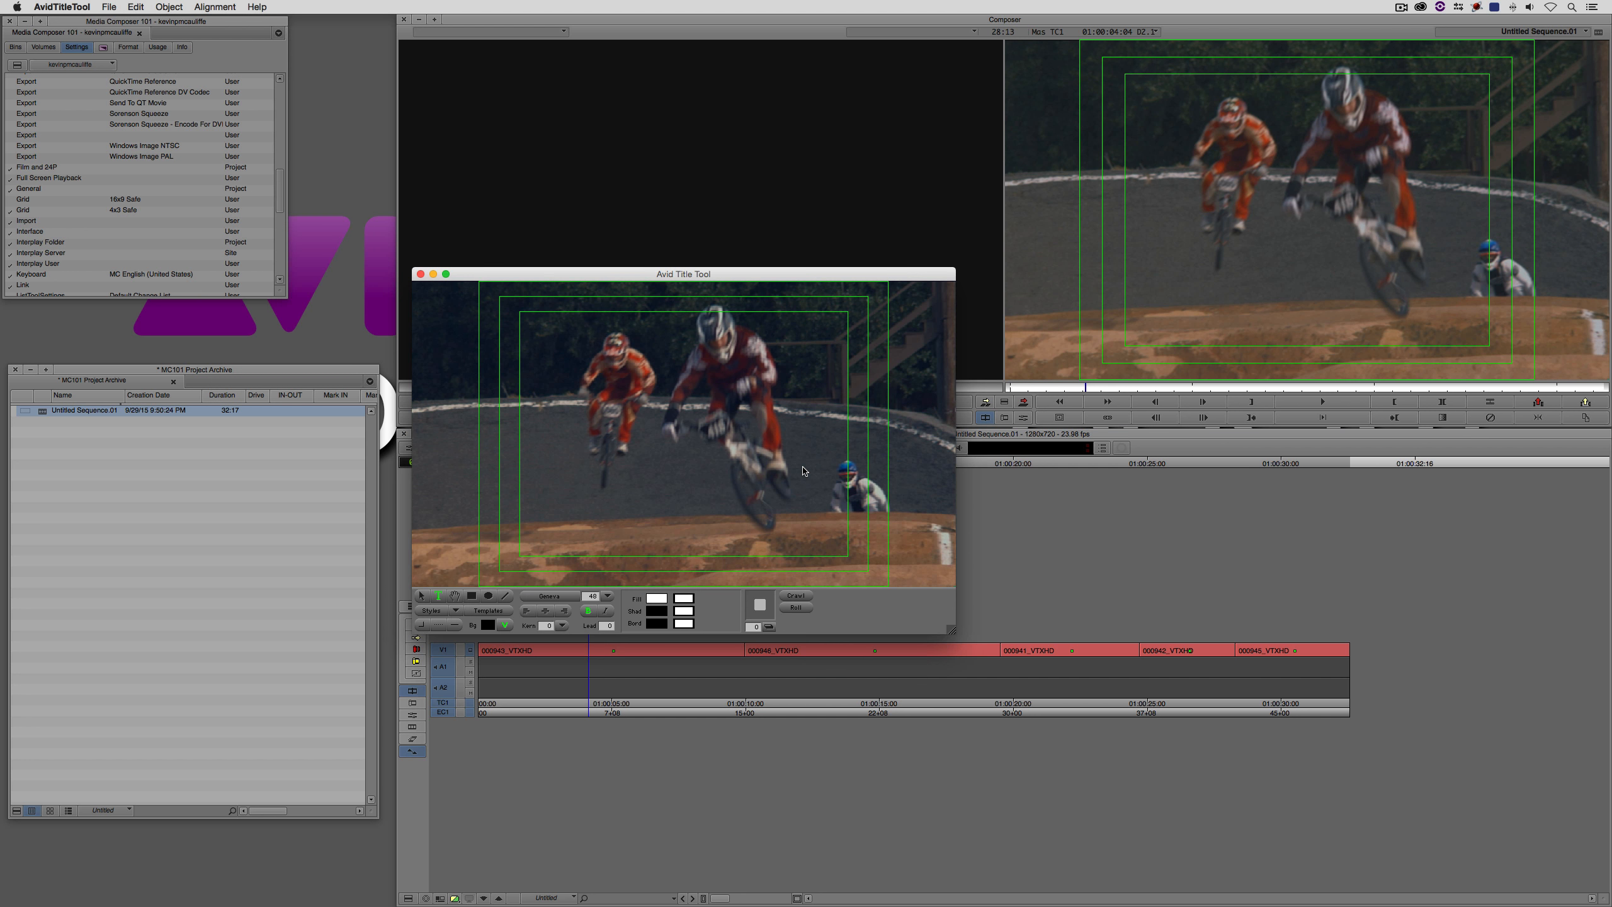
pyautogui.click(543, 496)
pyautogui.write('4x3 Safe')
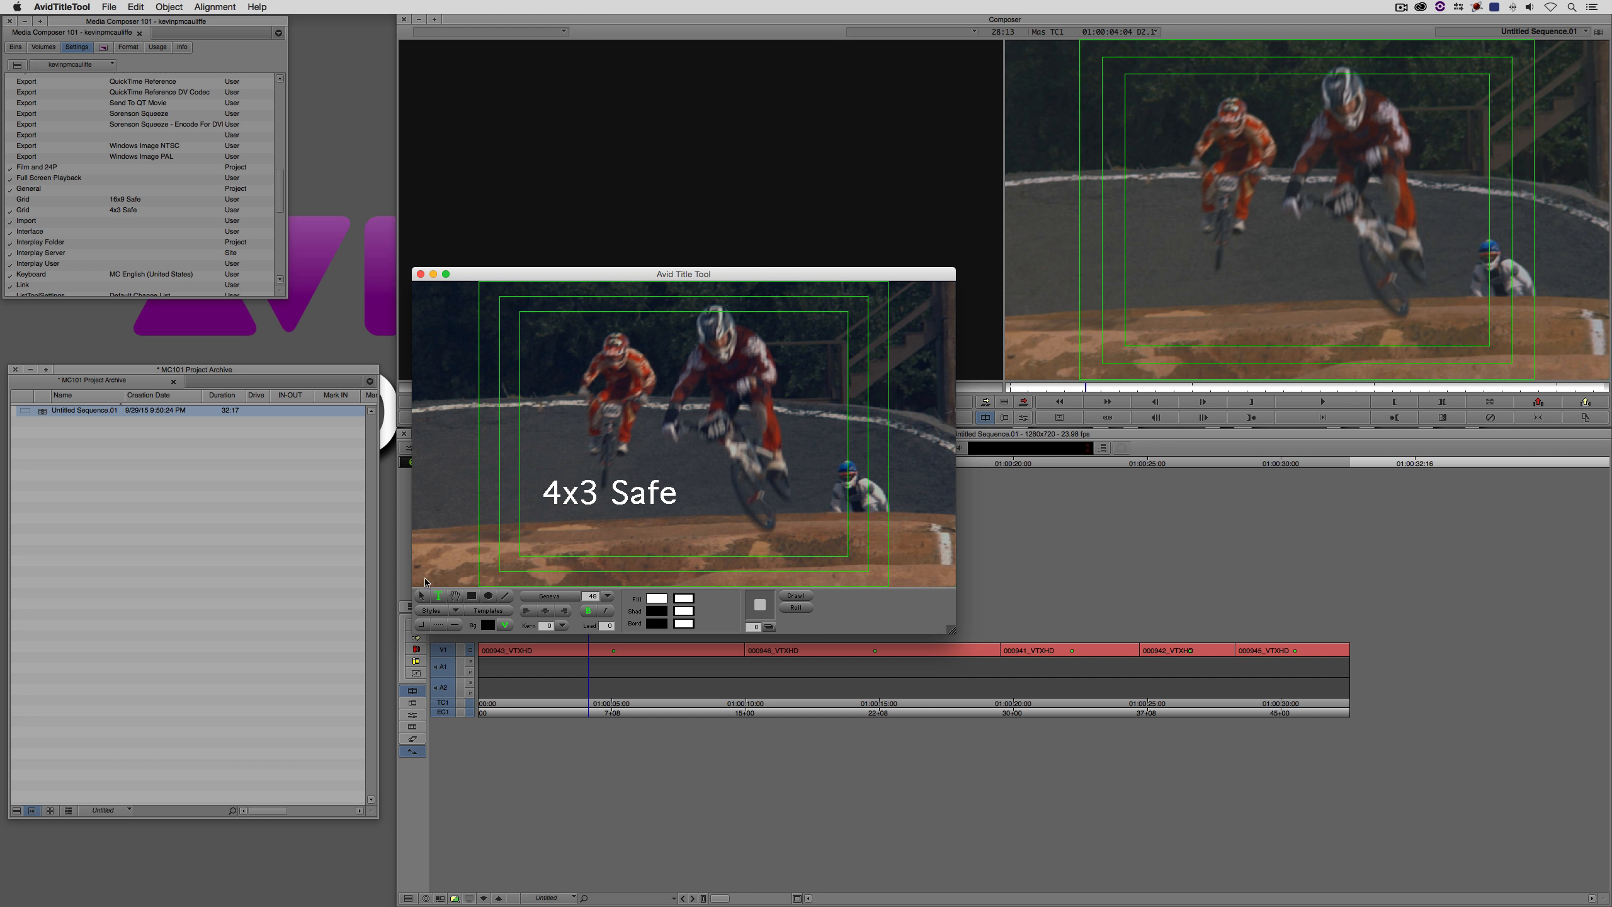
pyautogui.click(420, 596)
pyautogui.moveTo(579, 503); pyautogui.dragTo(562, 554)
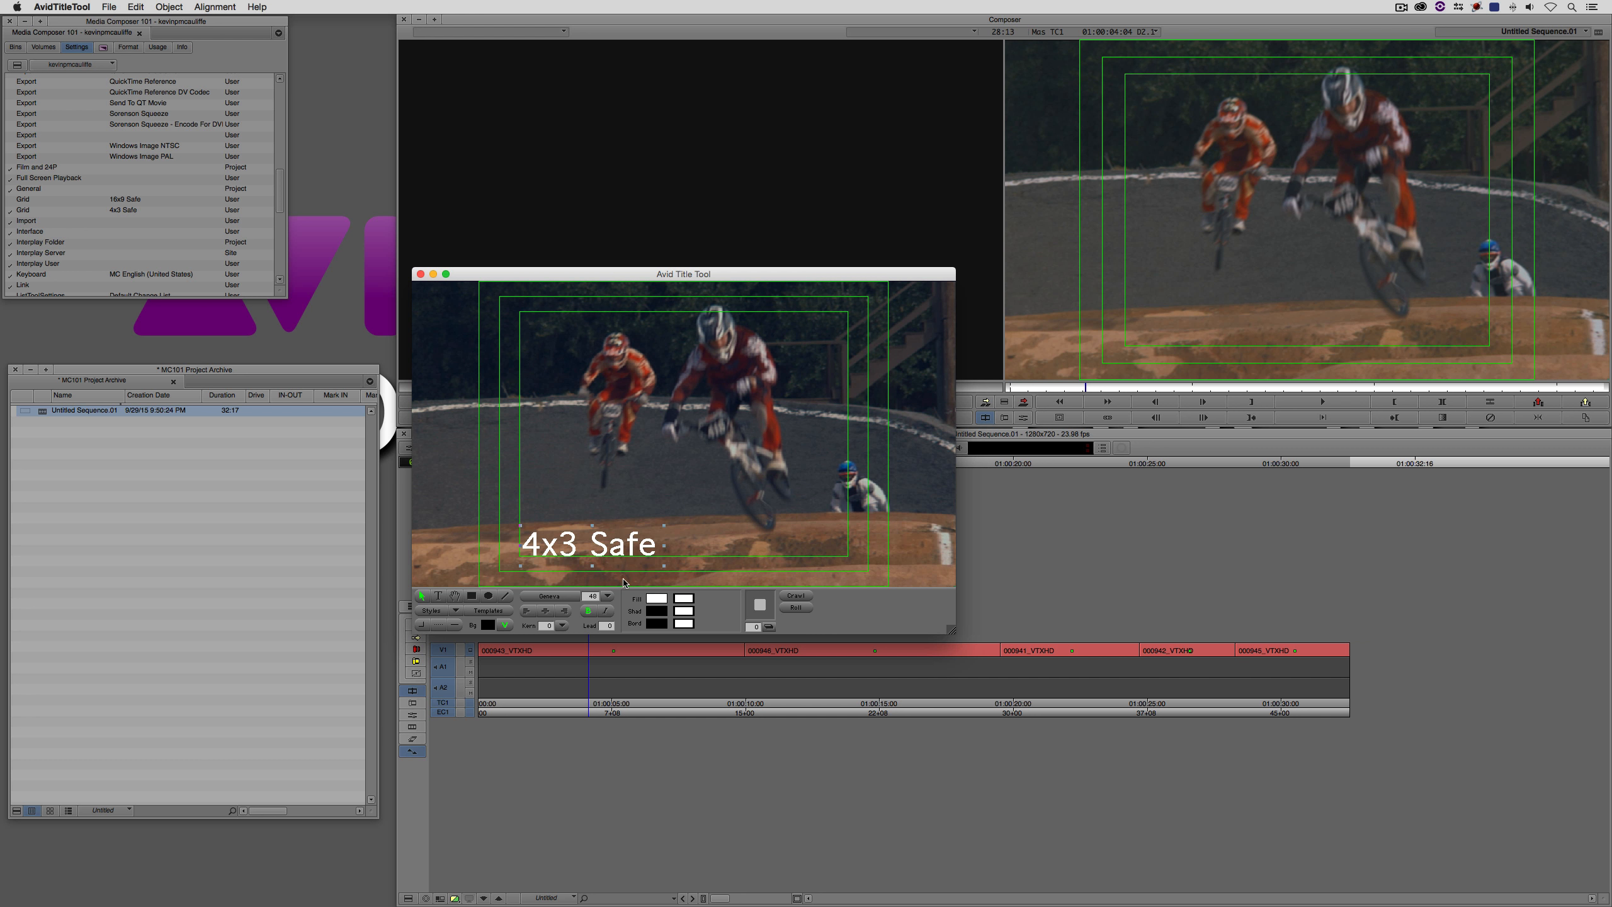
# - Close the title and save it as "4x3 Safe" in the MC101 Project Archive bin
pyautogui.click(420, 274)
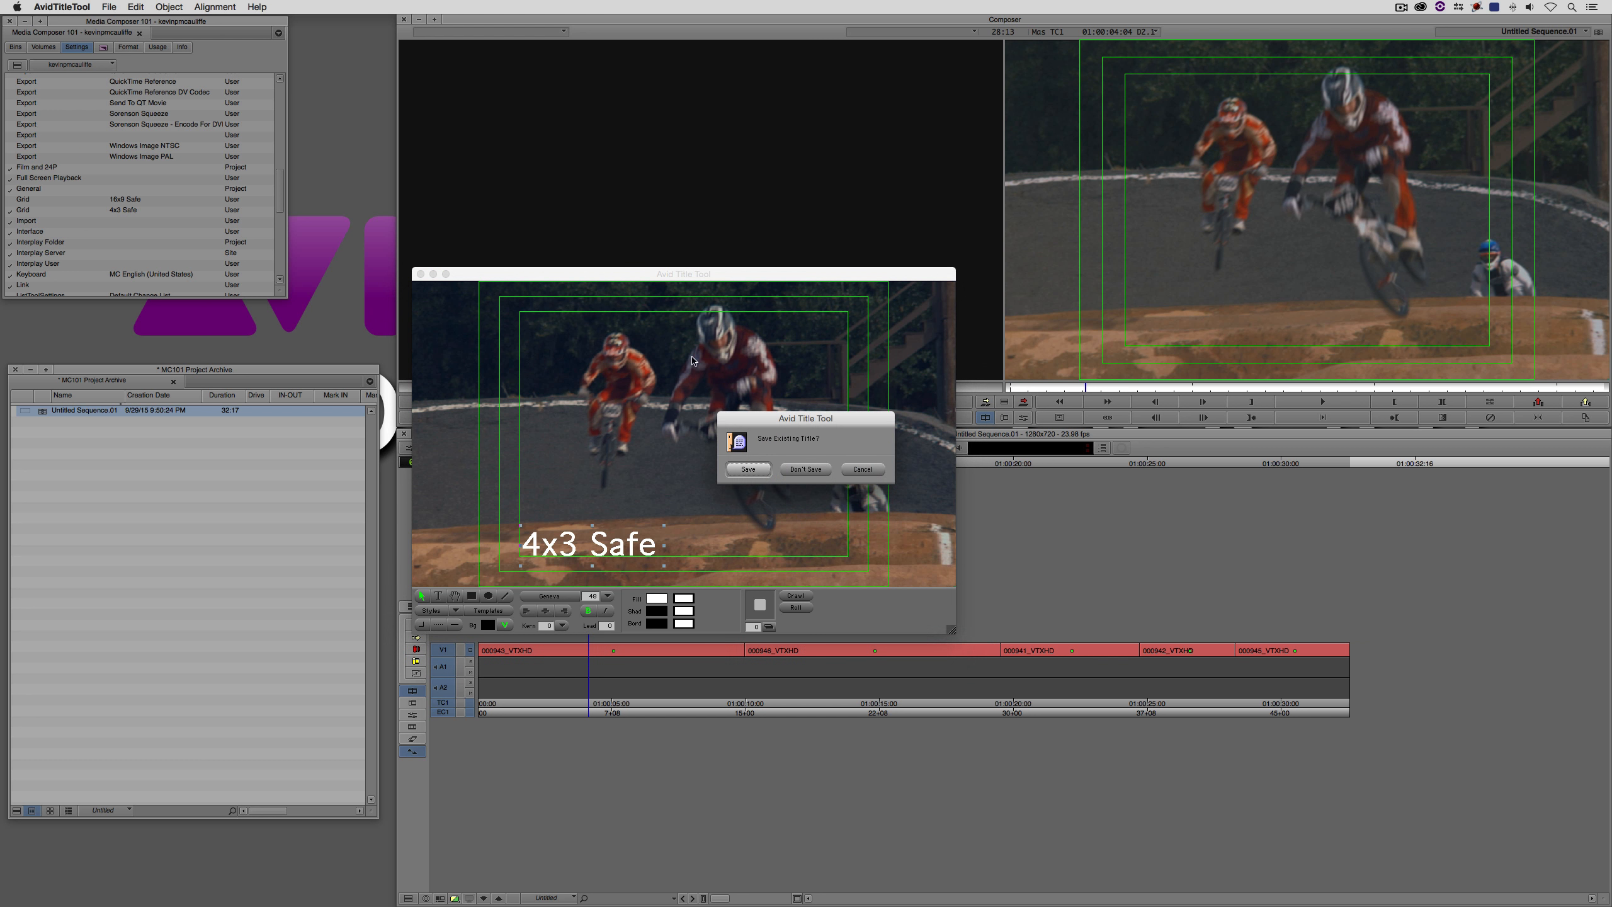
pyautogui.click(748, 469)
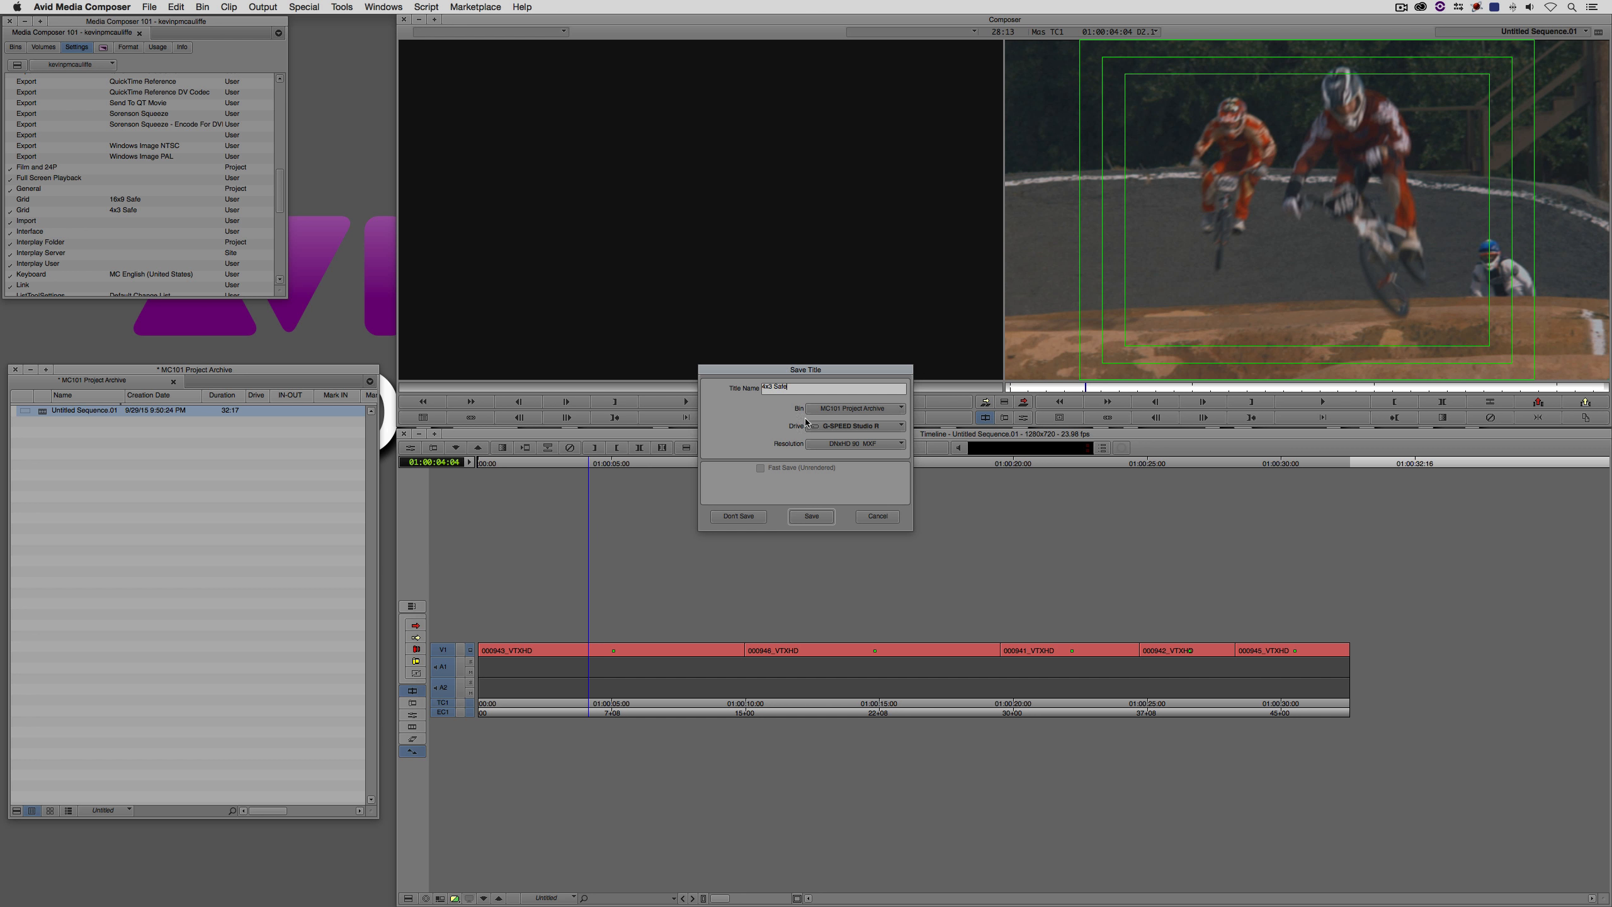
pyautogui.click(812, 516)
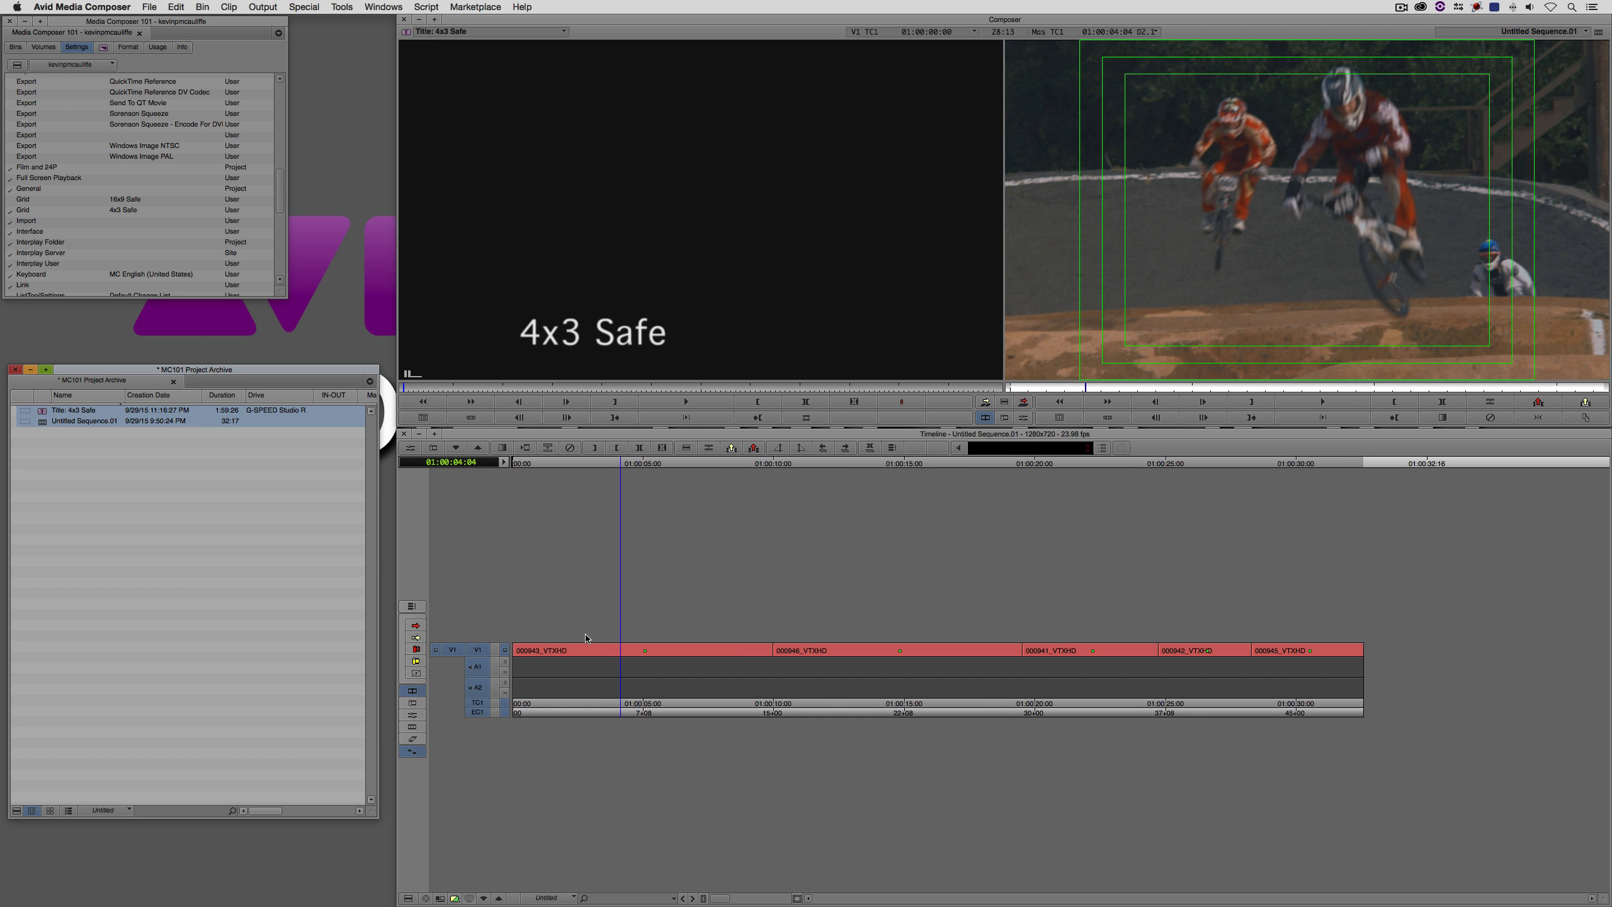
# - Add video track V2 and overwrite the 4x3 Safe title onto it for the duration of the sequence's first clip
pyautogui.click(1152, 291)
pyautogui.press('super+y')
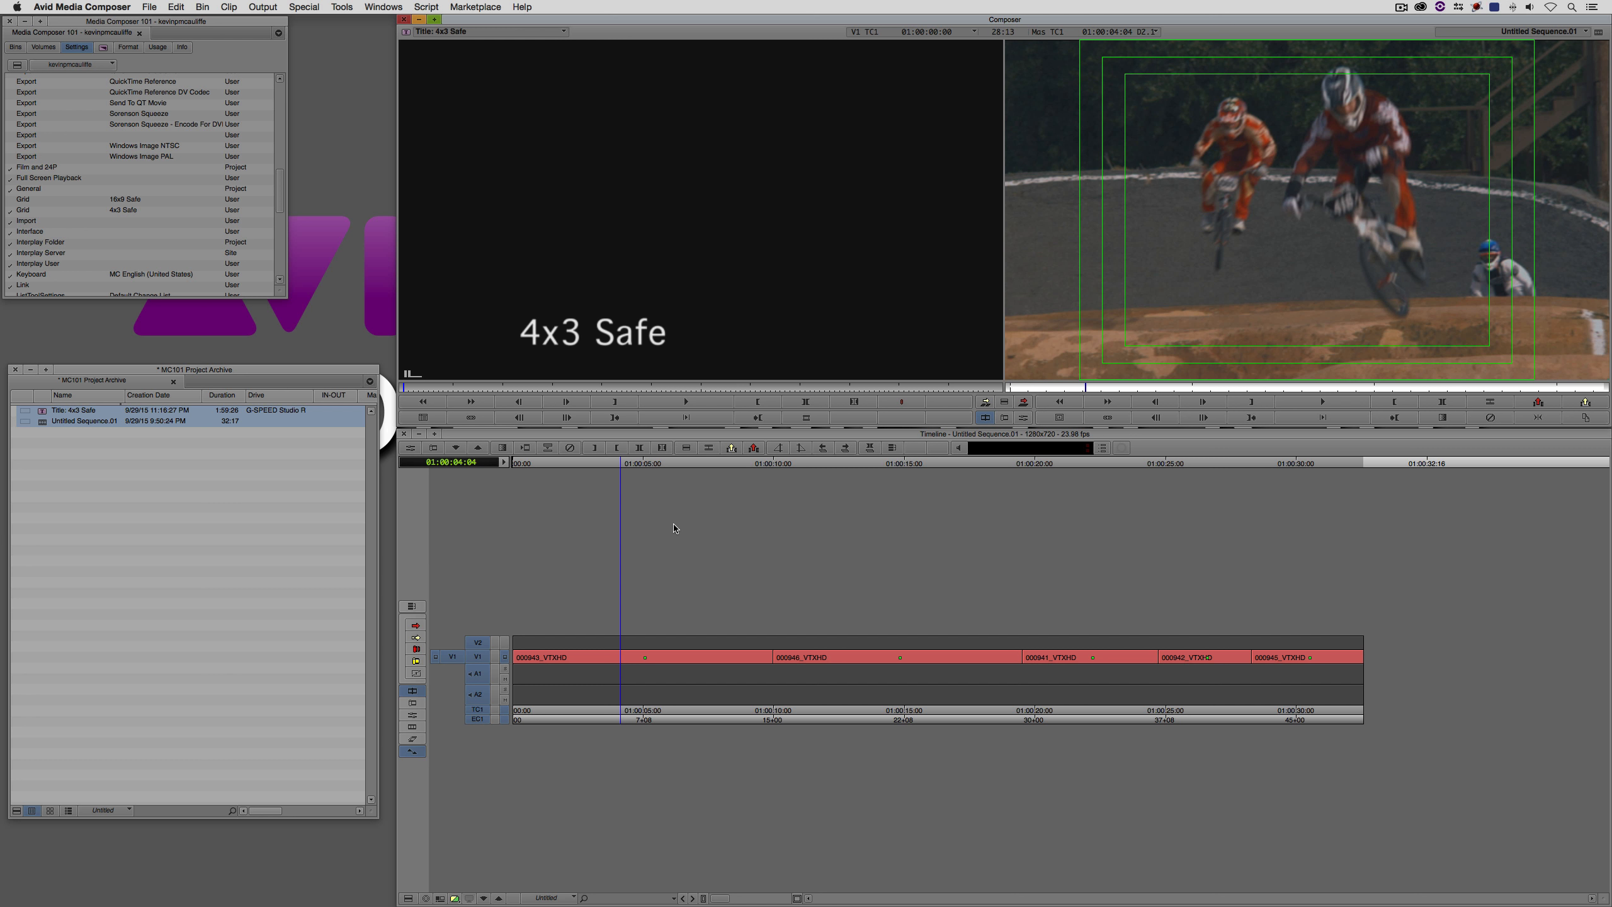
pyautogui.click(486, 697)
pyautogui.click(481, 675)
pyautogui.click(479, 642)
pyautogui.press('t')
pyautogui.click(479, 658)
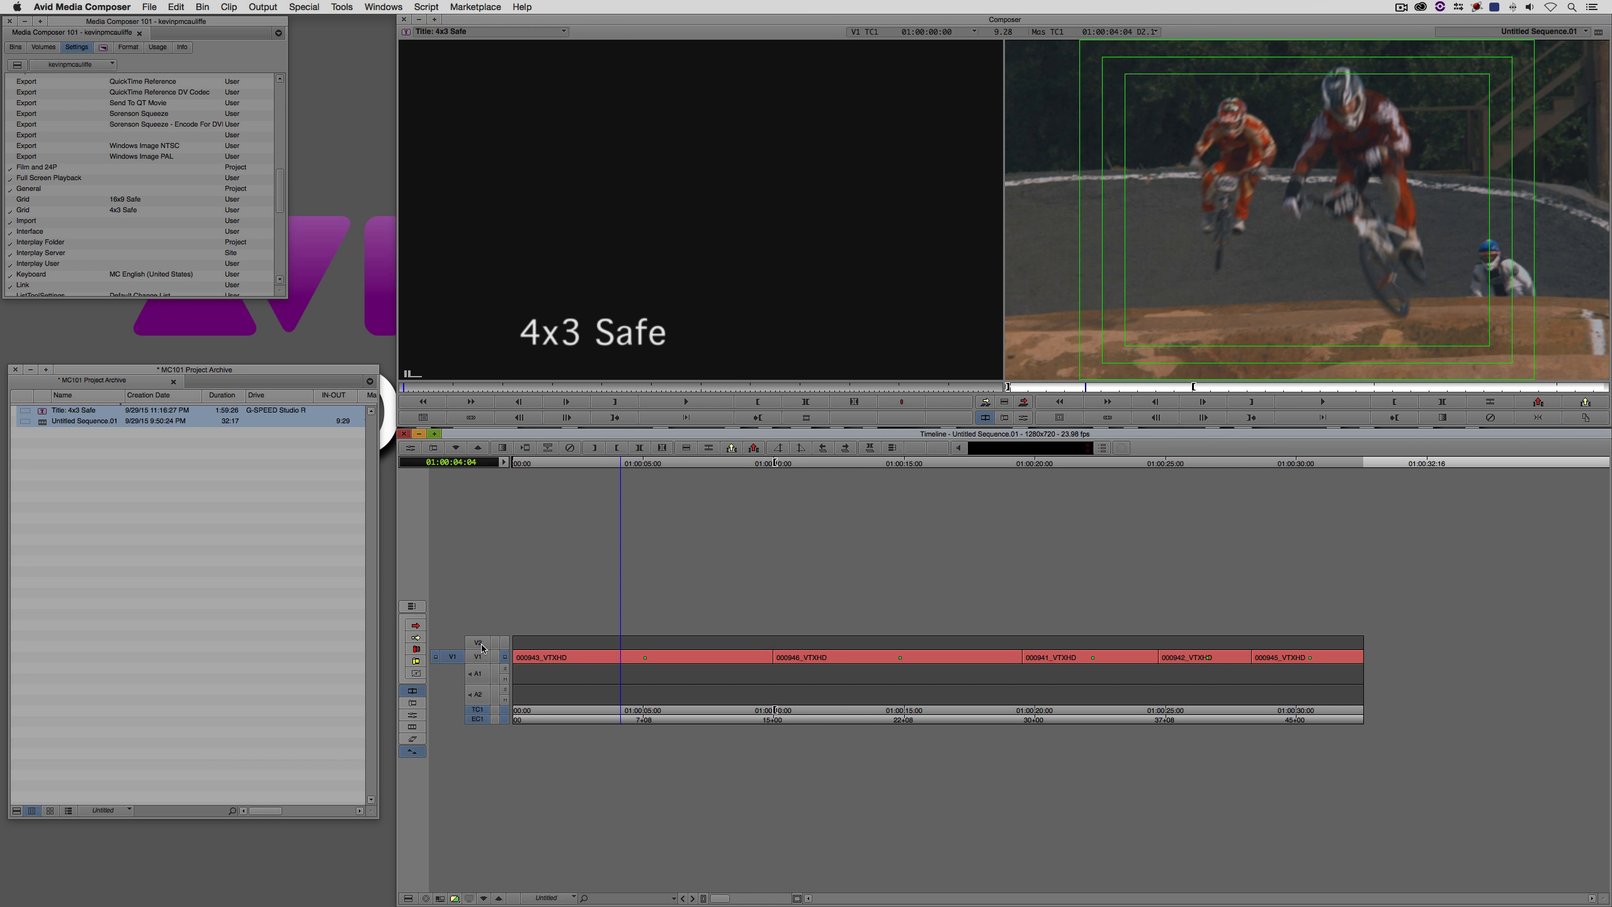
pyautogui.click(481, 644)
pyautogui.press('b')
# - Park the playhead on the title at 01:00:02:23 and make 16x9 Safe the active Grid setting
pyautogui.click(584, 655)
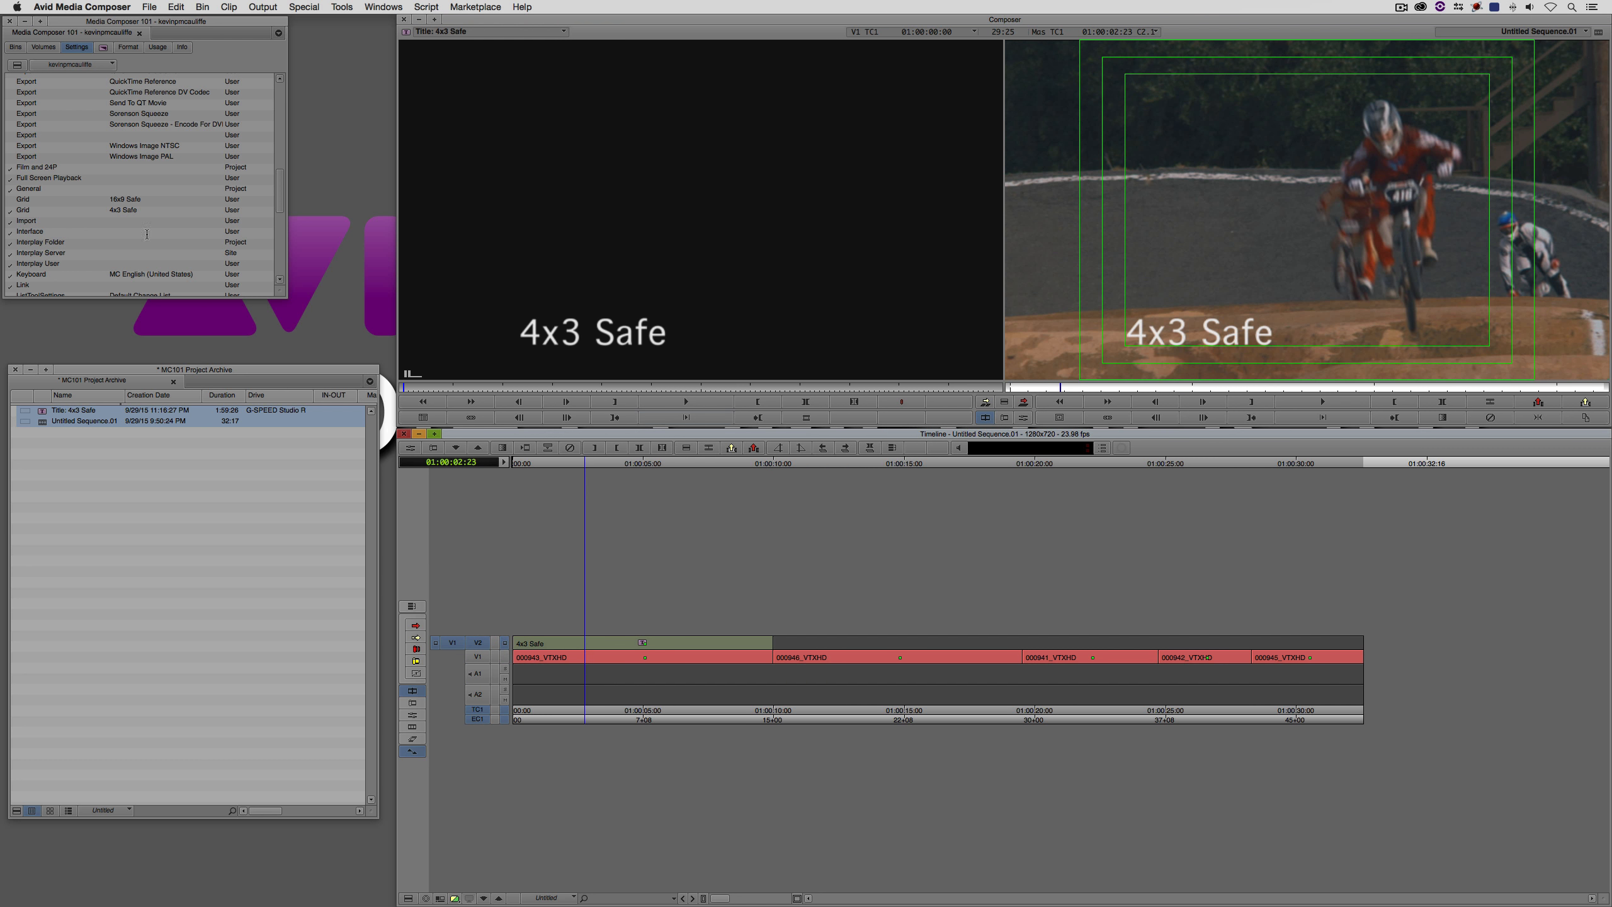
pyautogui.click(12, 199)
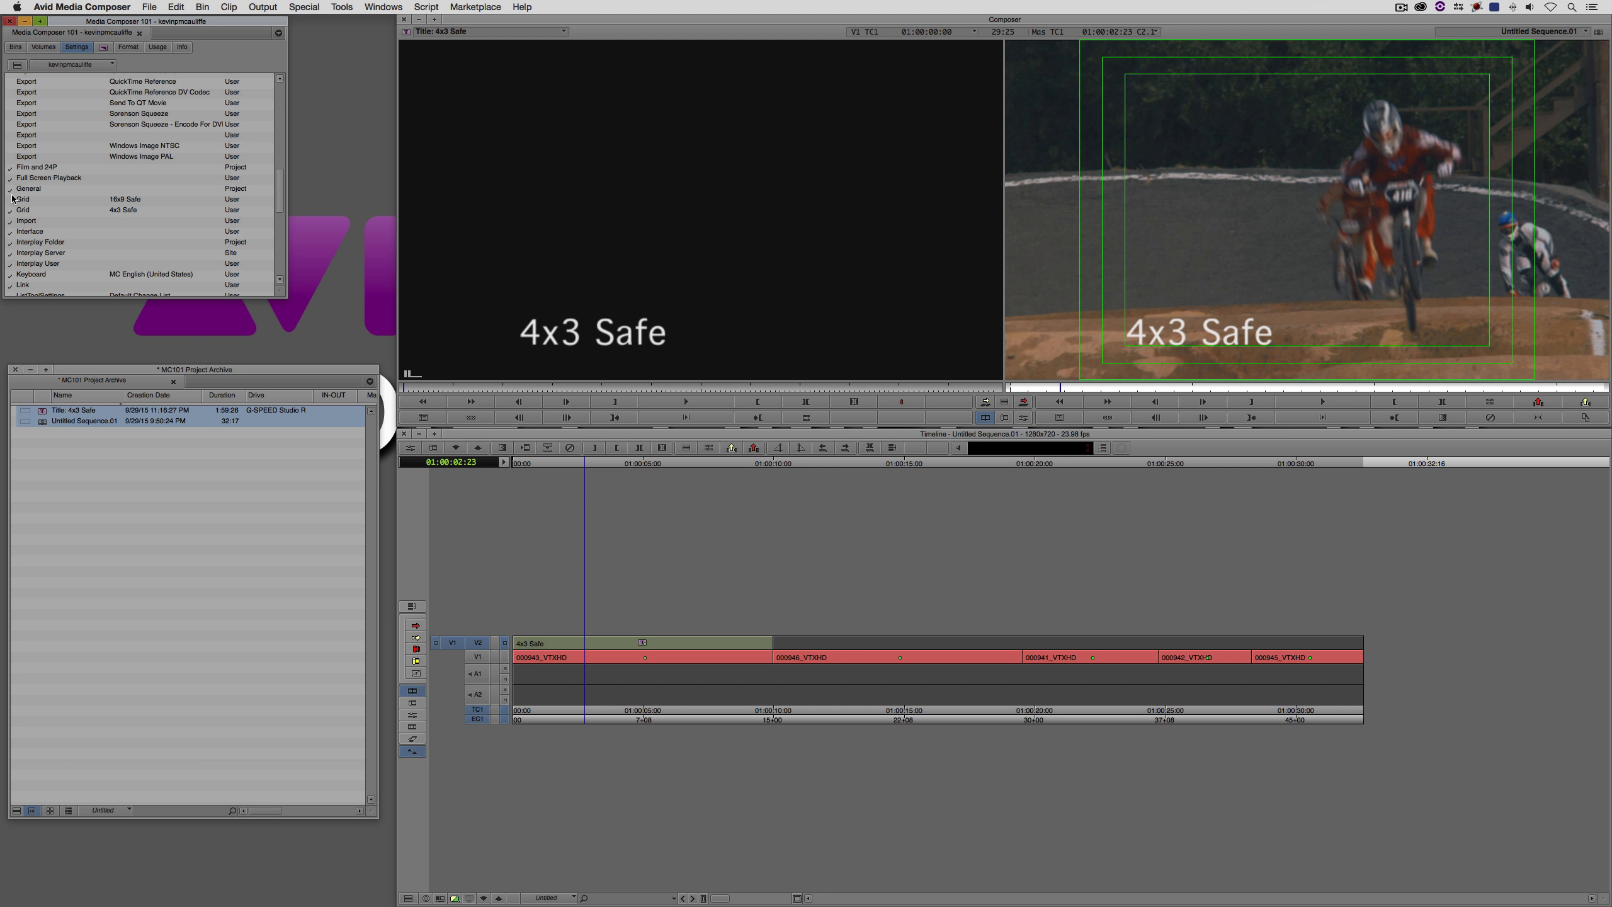
pyautogui.click(12, 199)
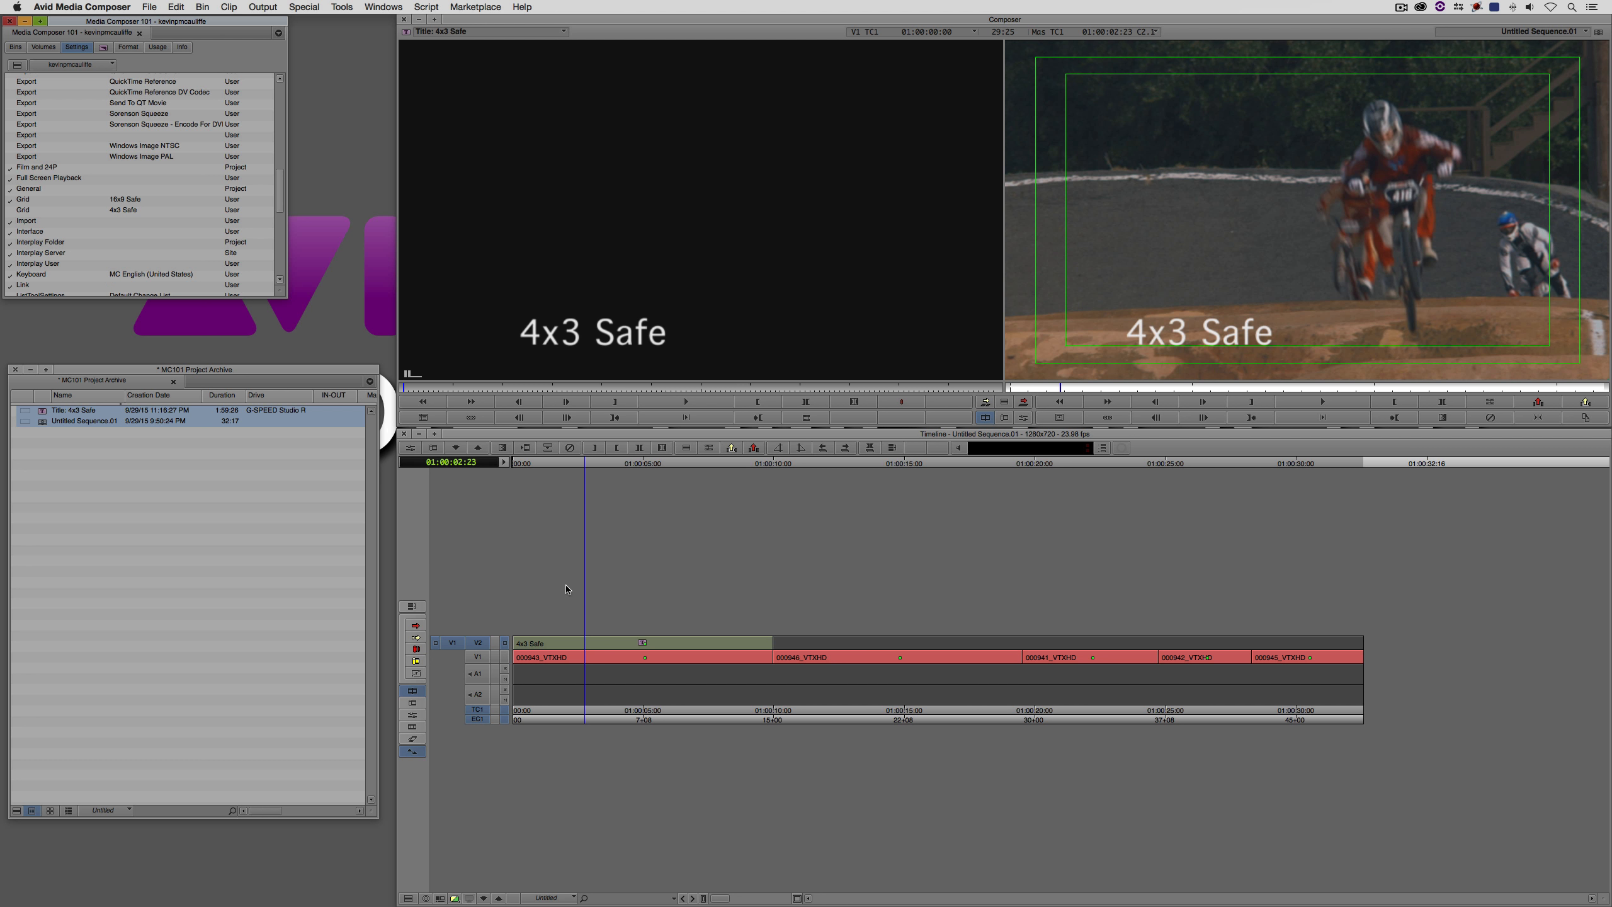
# - Add video track V3 and copy the 4x3 Safe title from V2 onto it over the first clip
pyautogui.press('super+y')
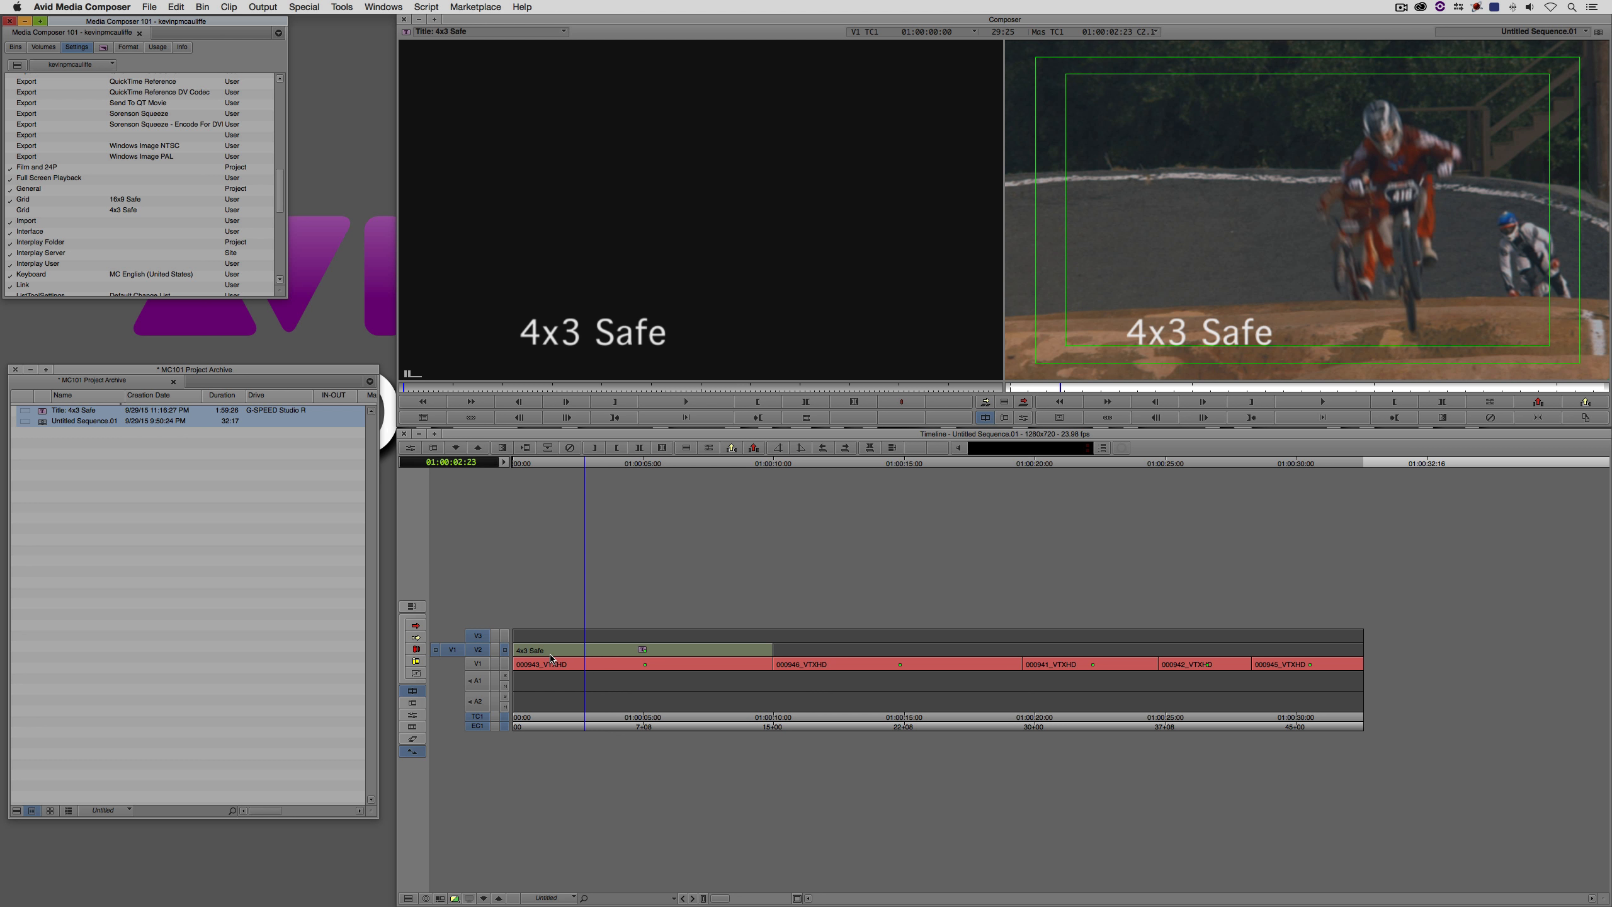
pyautogui.click(550, 662)
pyautogui.click(482, 637)
pyautogui.press('t')
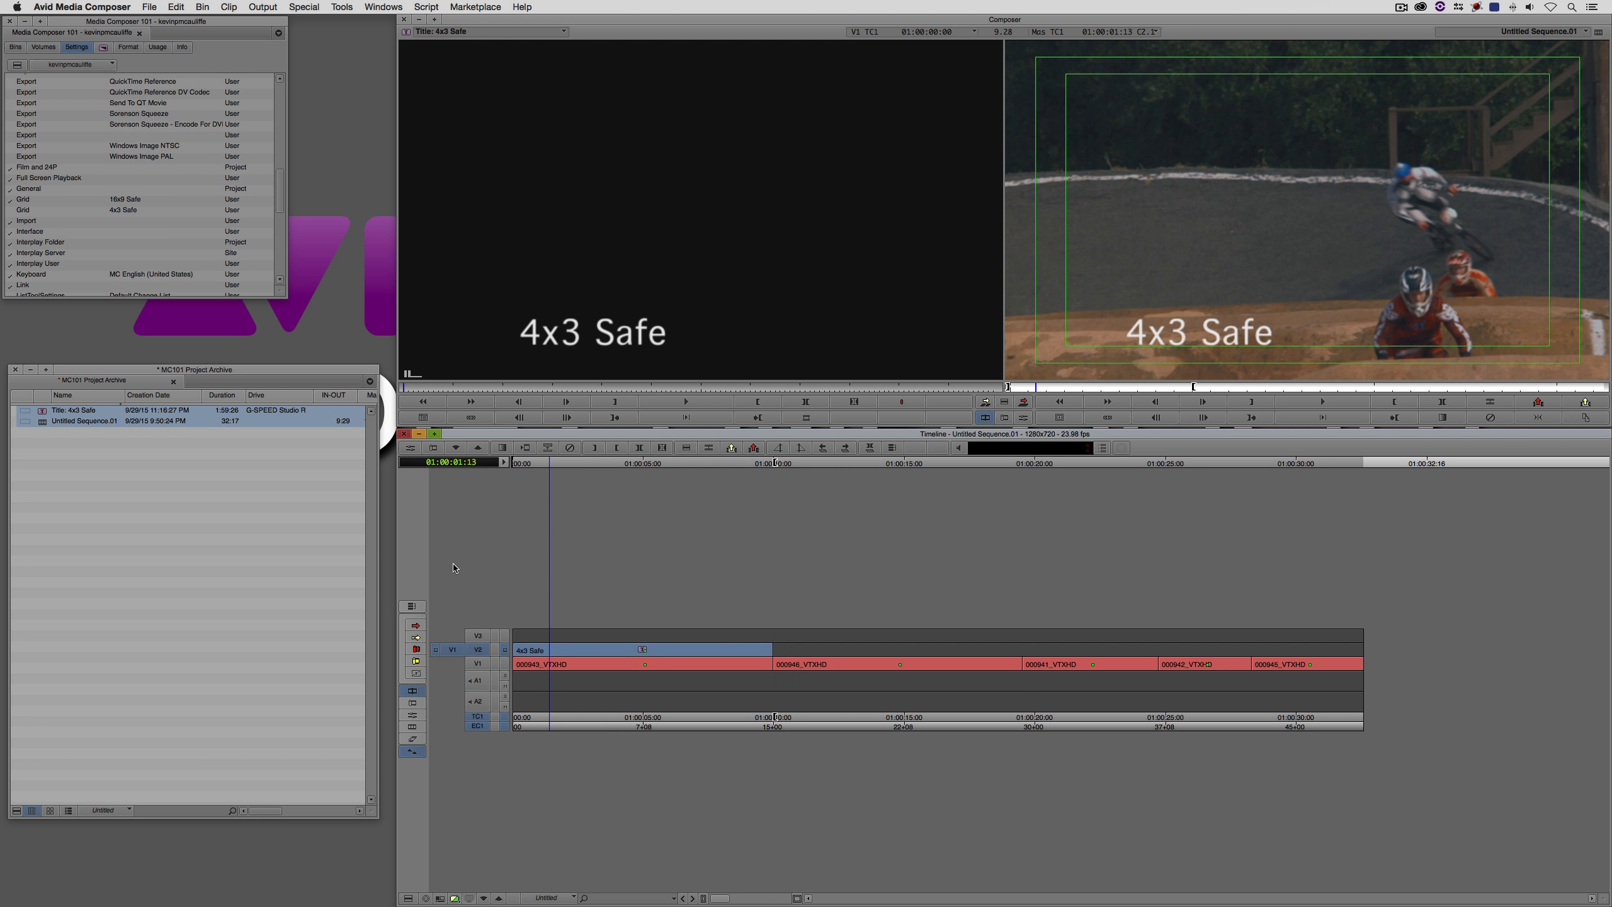
pyautogui.hotkey('alt', 'c')
pyautogui.click(482, 637)
pyautogui.click(481, 650)
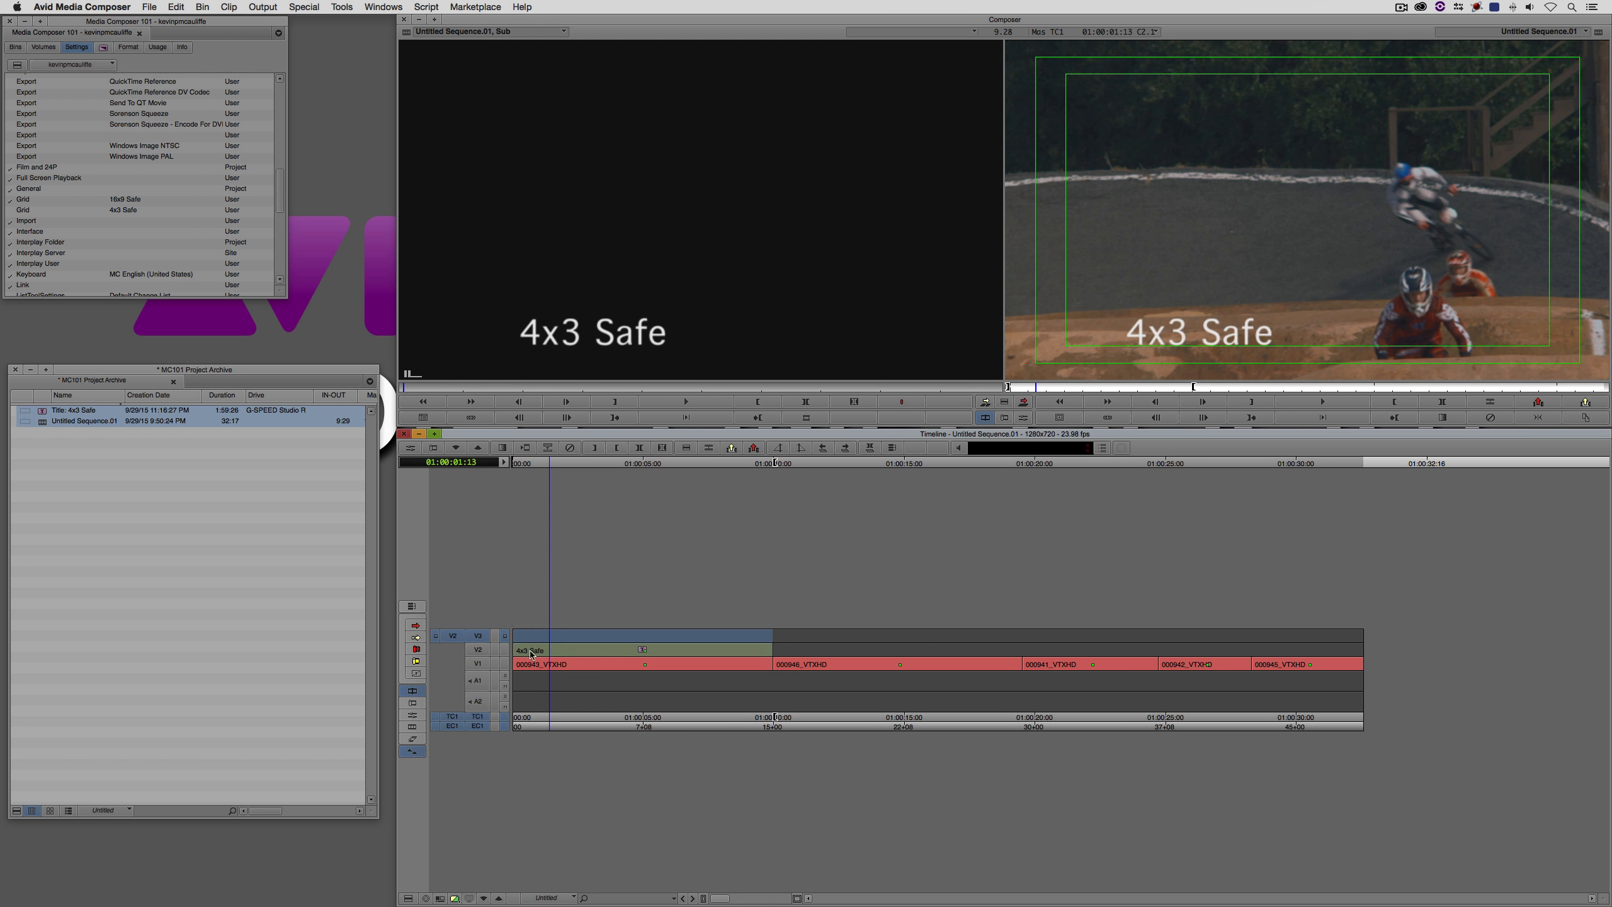
pyautogui.press('b')
# - Open the V3 title for editing at 01:00:04:01 without promoting it to Marquee, and move its text to the 16x9 title-safe edge
pyautogui.moveTo(593, 644); pyautogui.dragTo(619, 643)
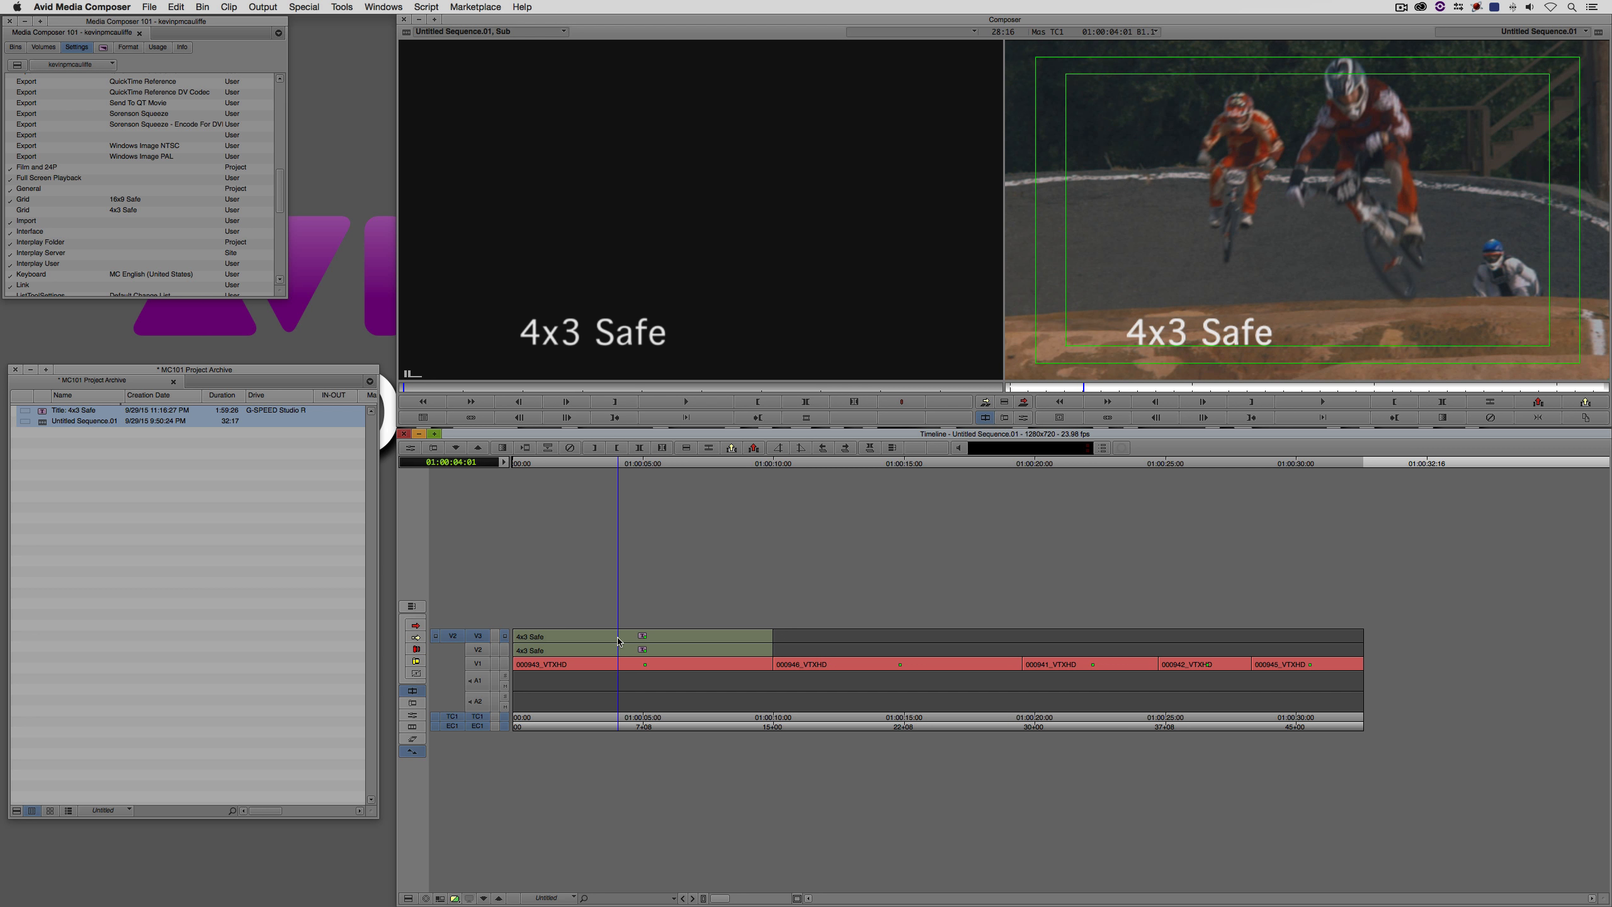
pyautogui.rightClick(620, 647)
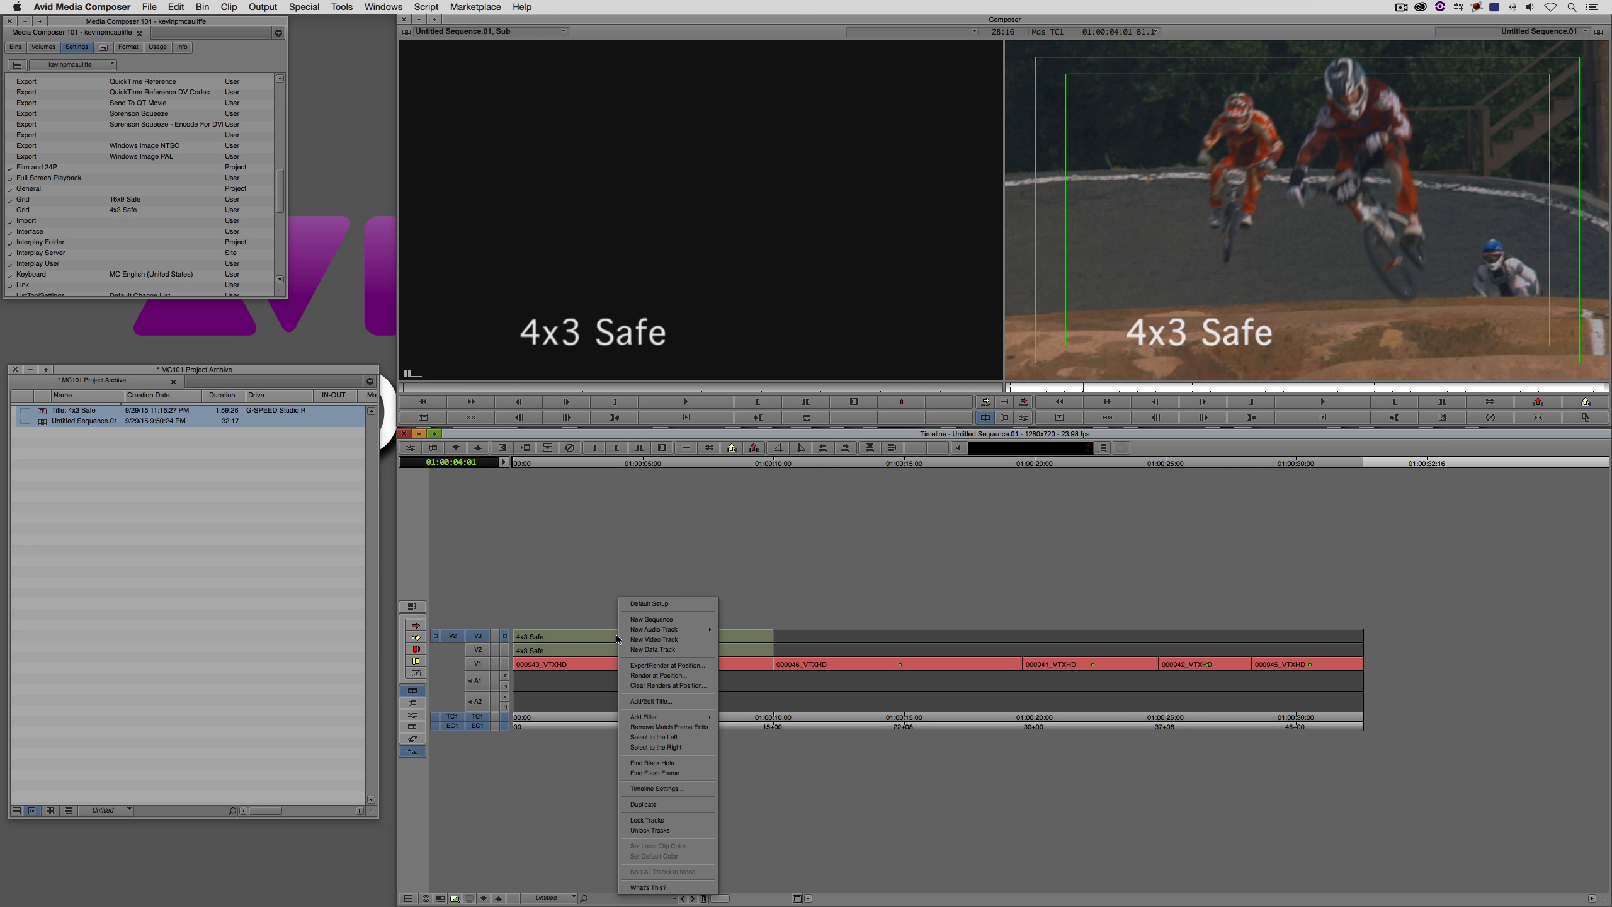
pyautogui.click(650, 700)
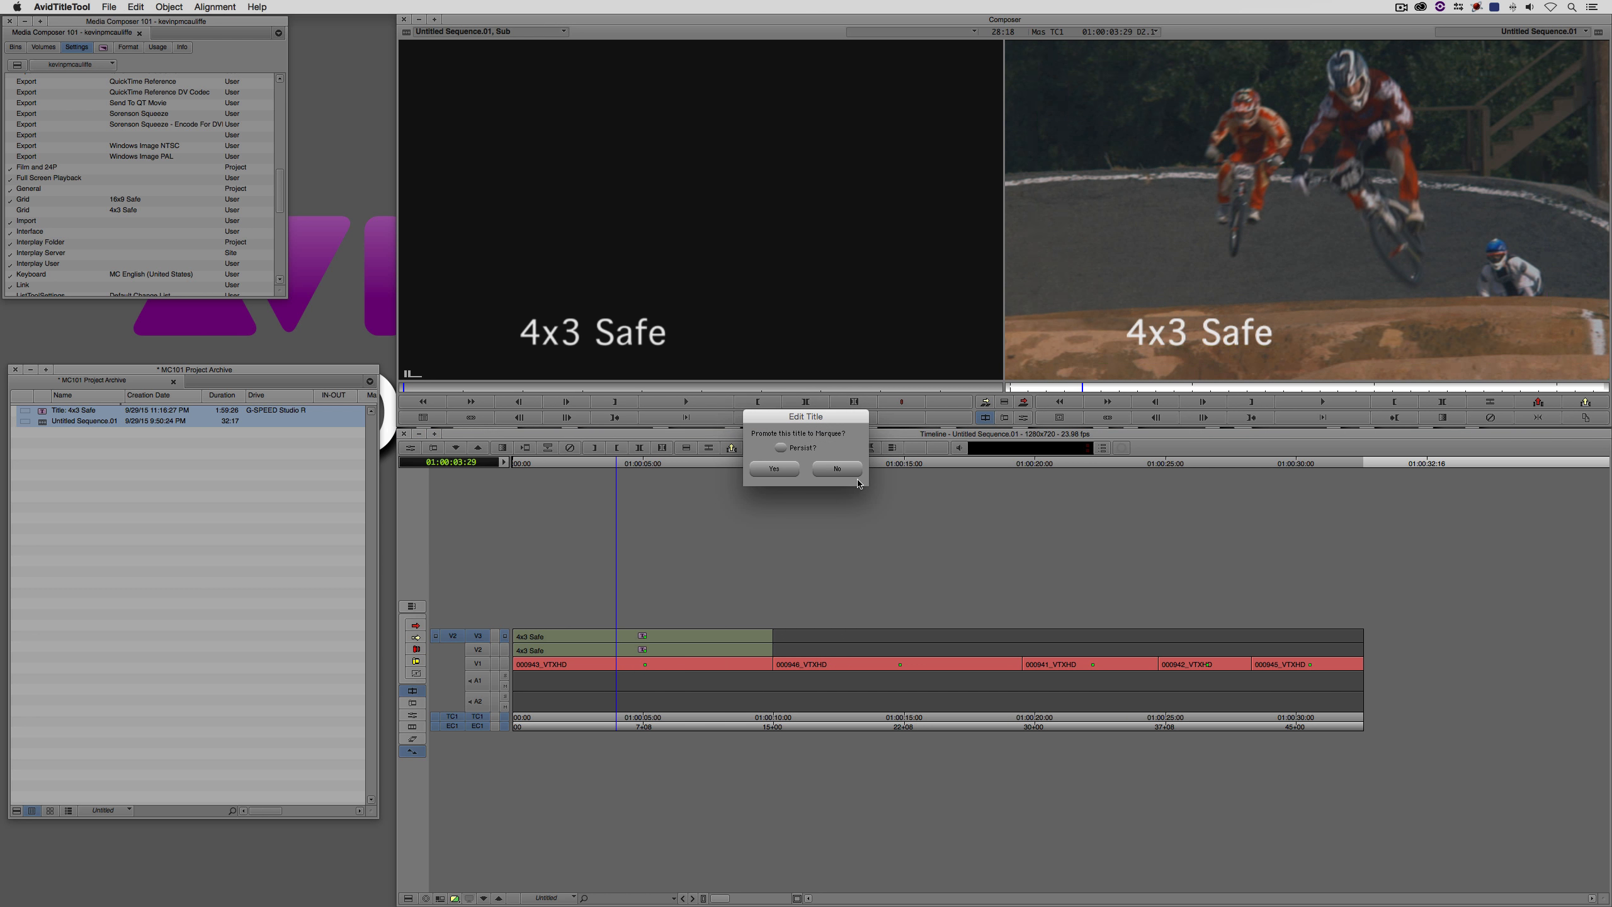
pyautogui.click(836, 469)
pyautogui.click(420, 596)
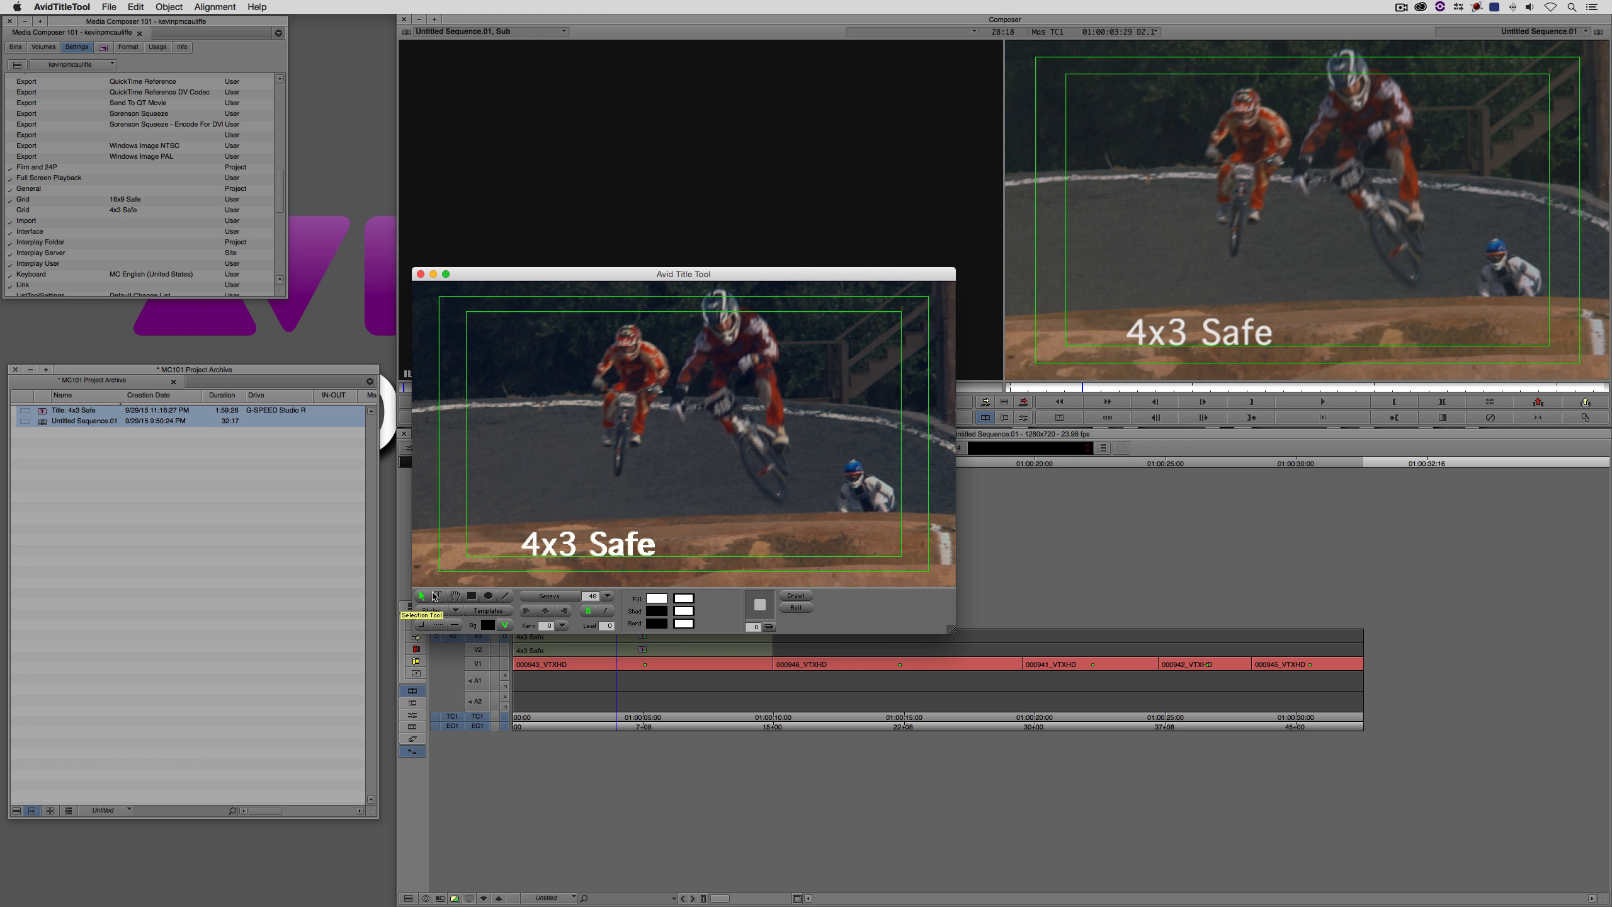
pyautogui.moveTo(559, 544); pyautogui.dragTo(504, 513)
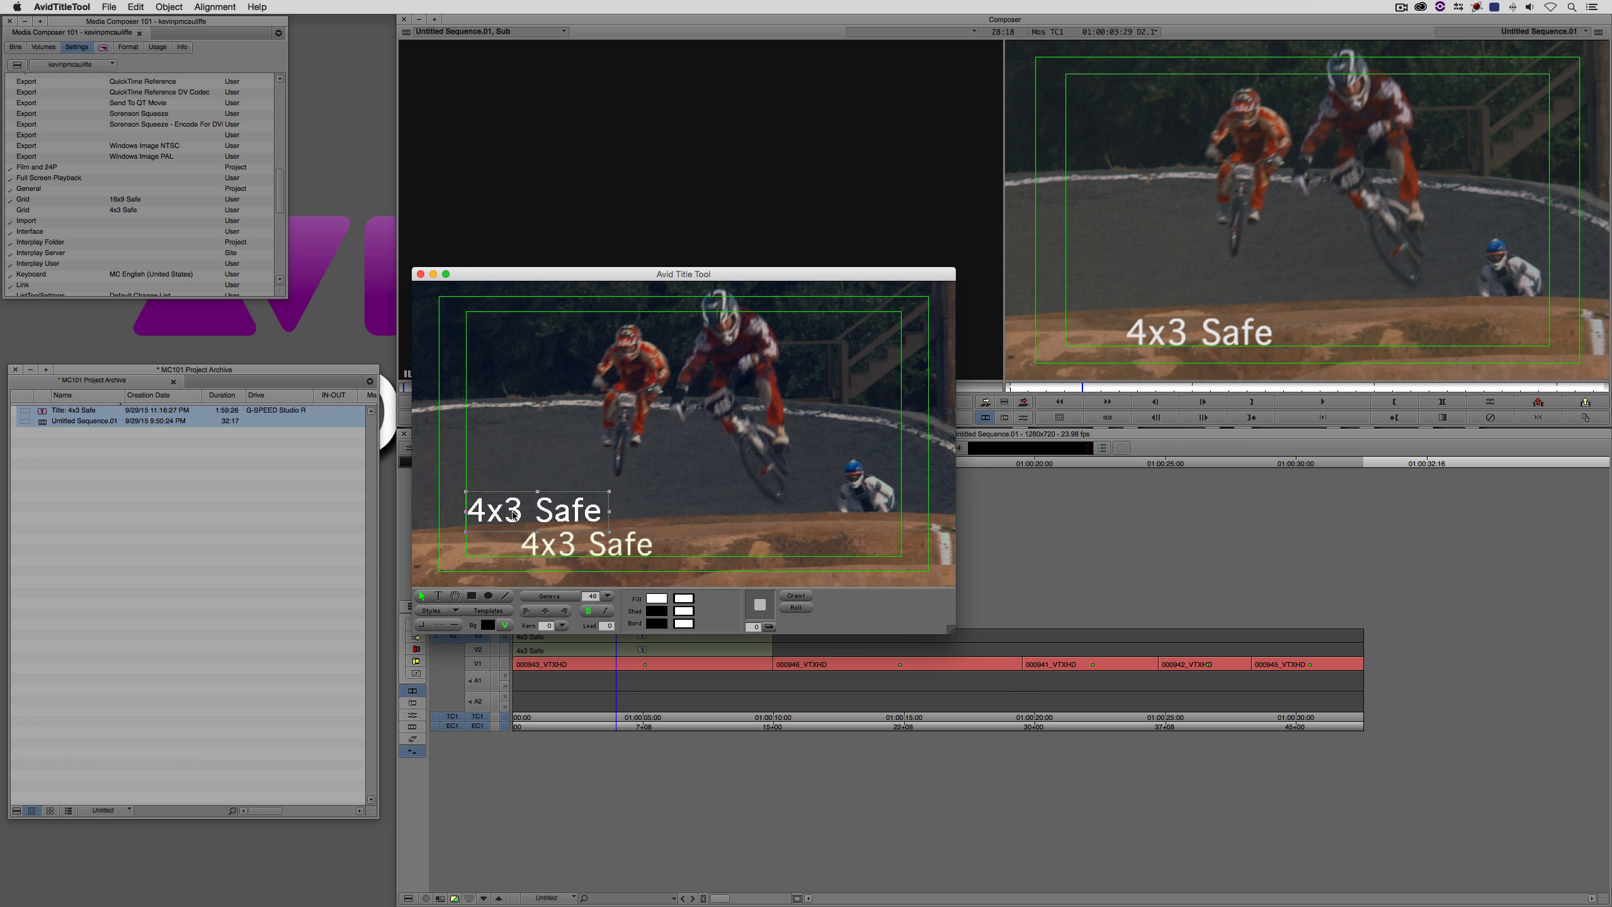
# - Change the moved title text to "16x9 Safe"
pyautogui.doubleClick(499, 514)
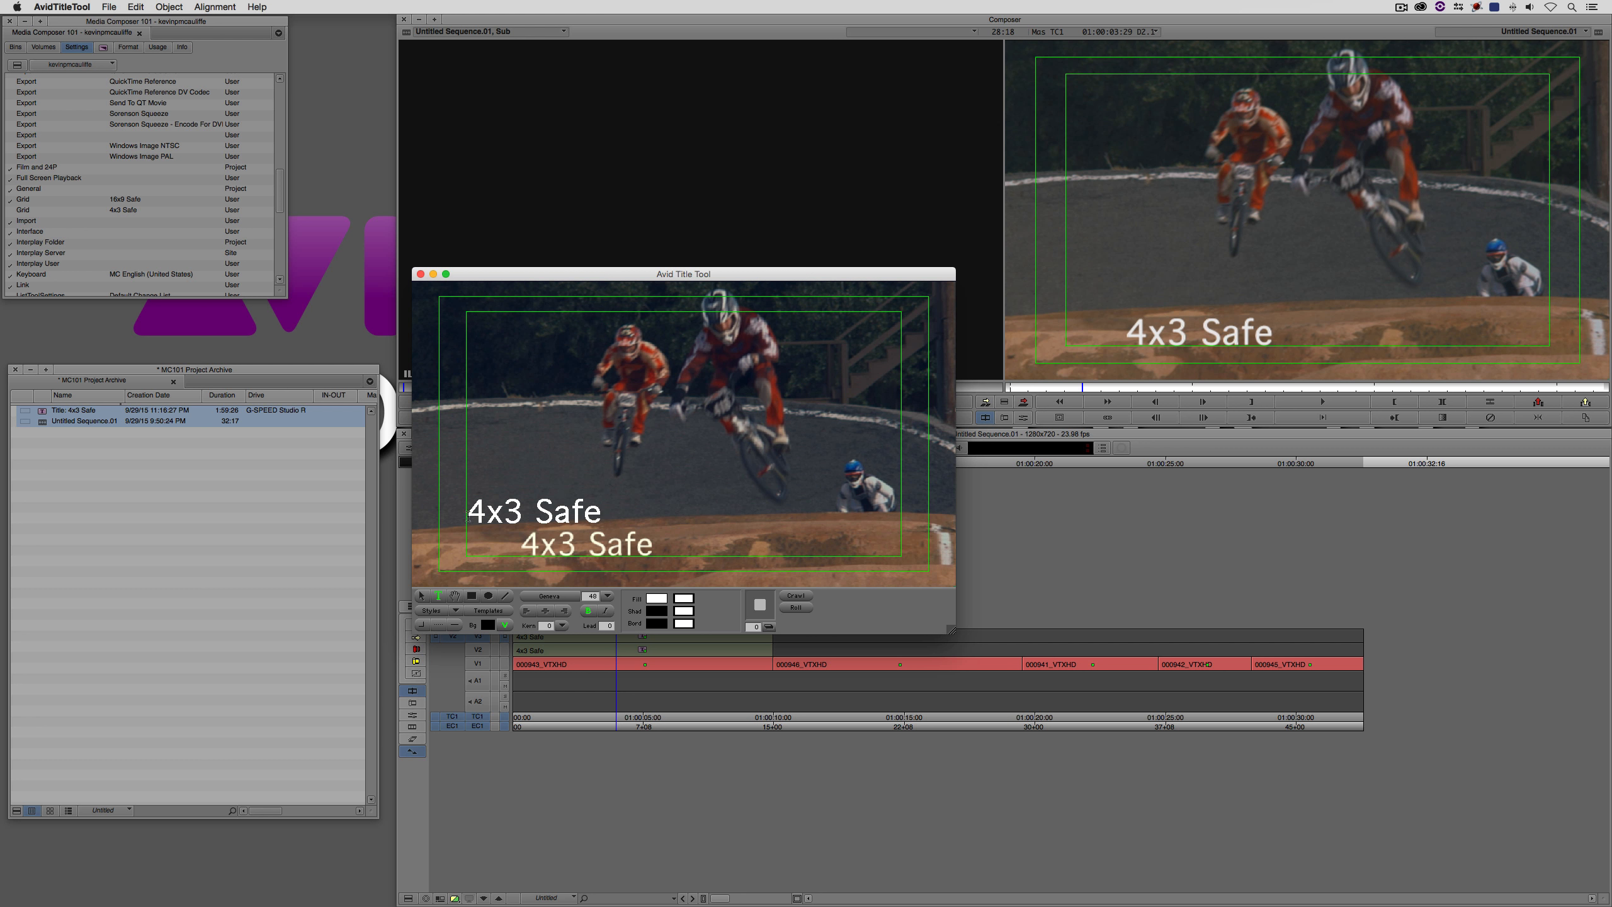
pyautogui.moveTo(468, 515); pyautogui.dragTo(474, 514)
pyautogui.write('16x3')
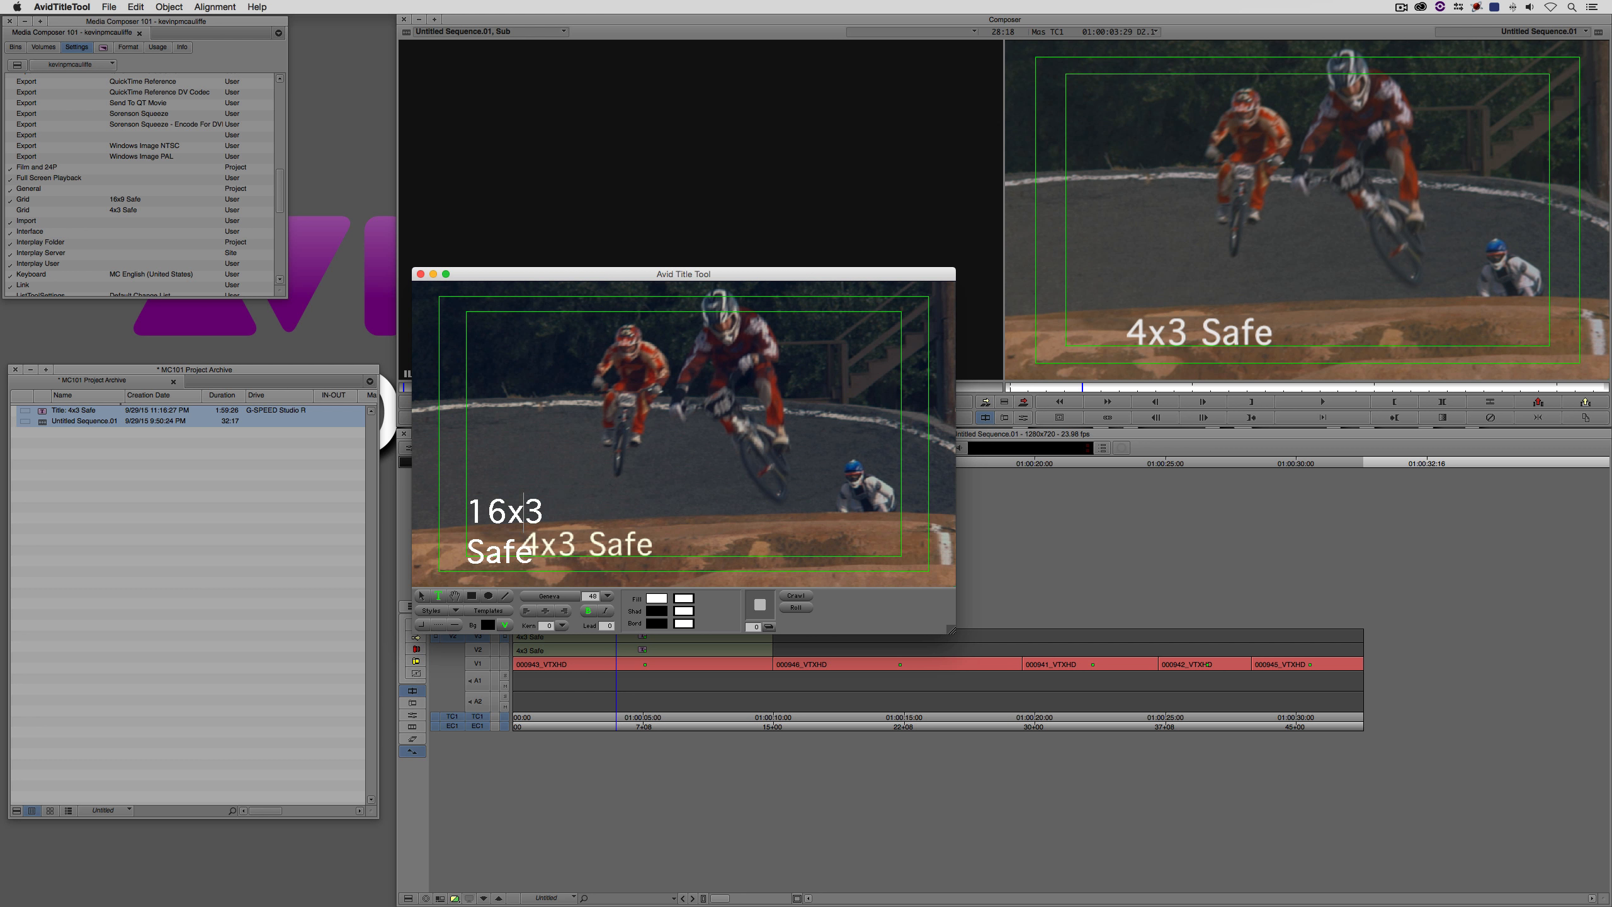
pyautogui.press('Delete')
pyautogui.write('9')
# - Widen the 16x9 Safe text box to fit one line, raise it slightly above the 4x3 Safe text, and save the title
pyautogui.click(422, 595)
pyautogui.click(609, 535)
pyautogui.moveTo(609, 535); pyautogui.dragTo(716, 535)
pyautogui.moveTo(578, 515); pyautogui.dragTo(574, 502)
pyautogui.click(420, 273)
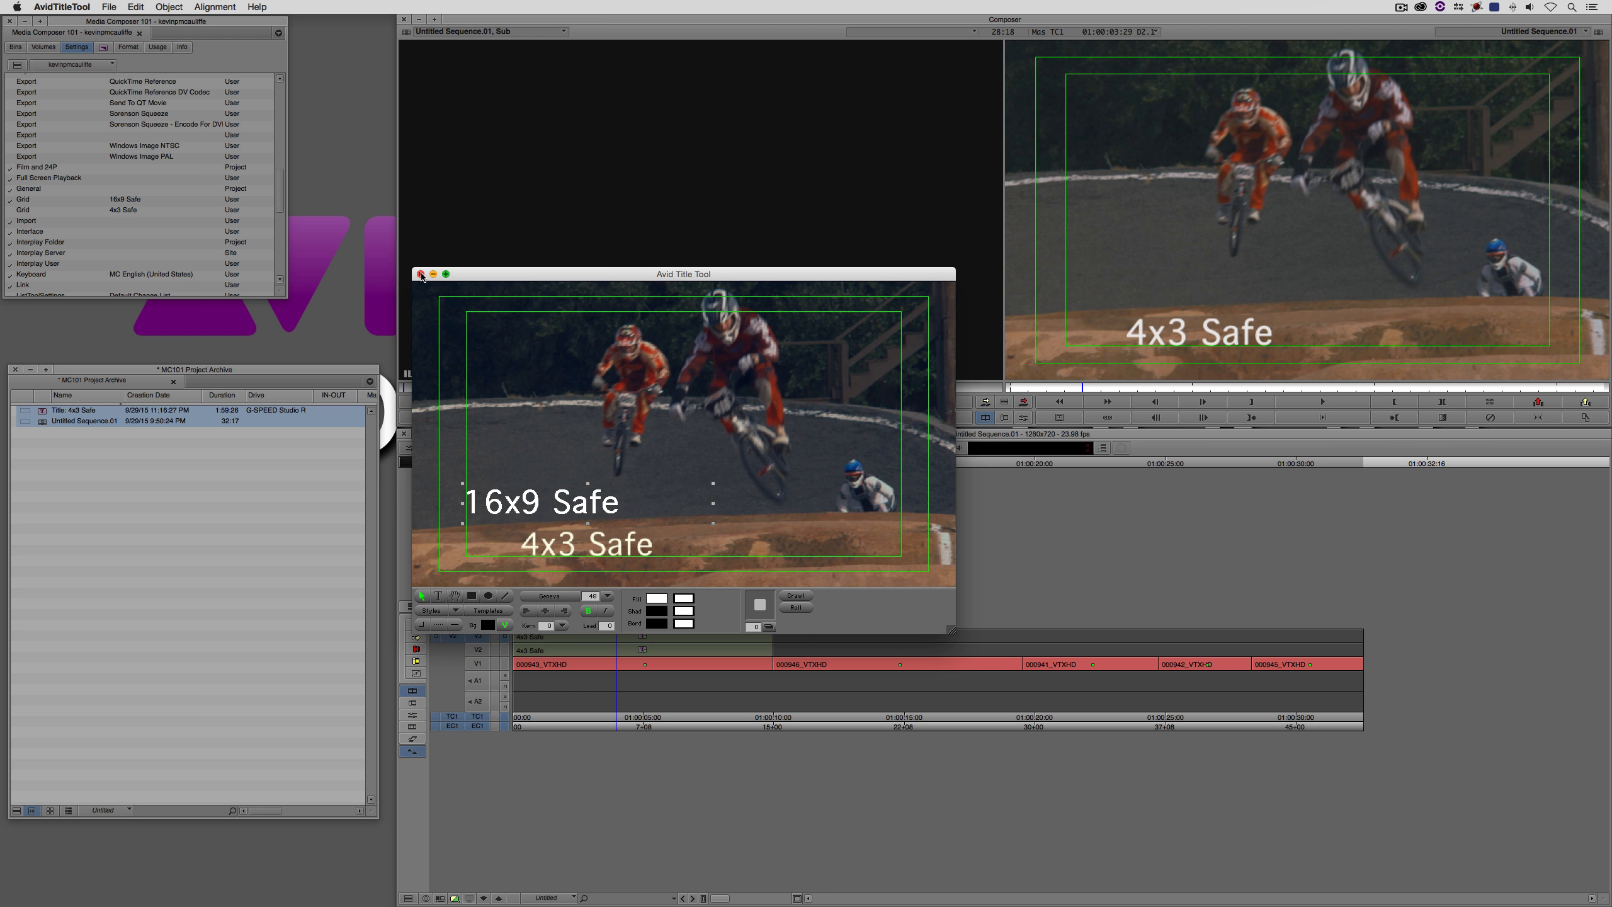
pyautogui.click(750, 469)
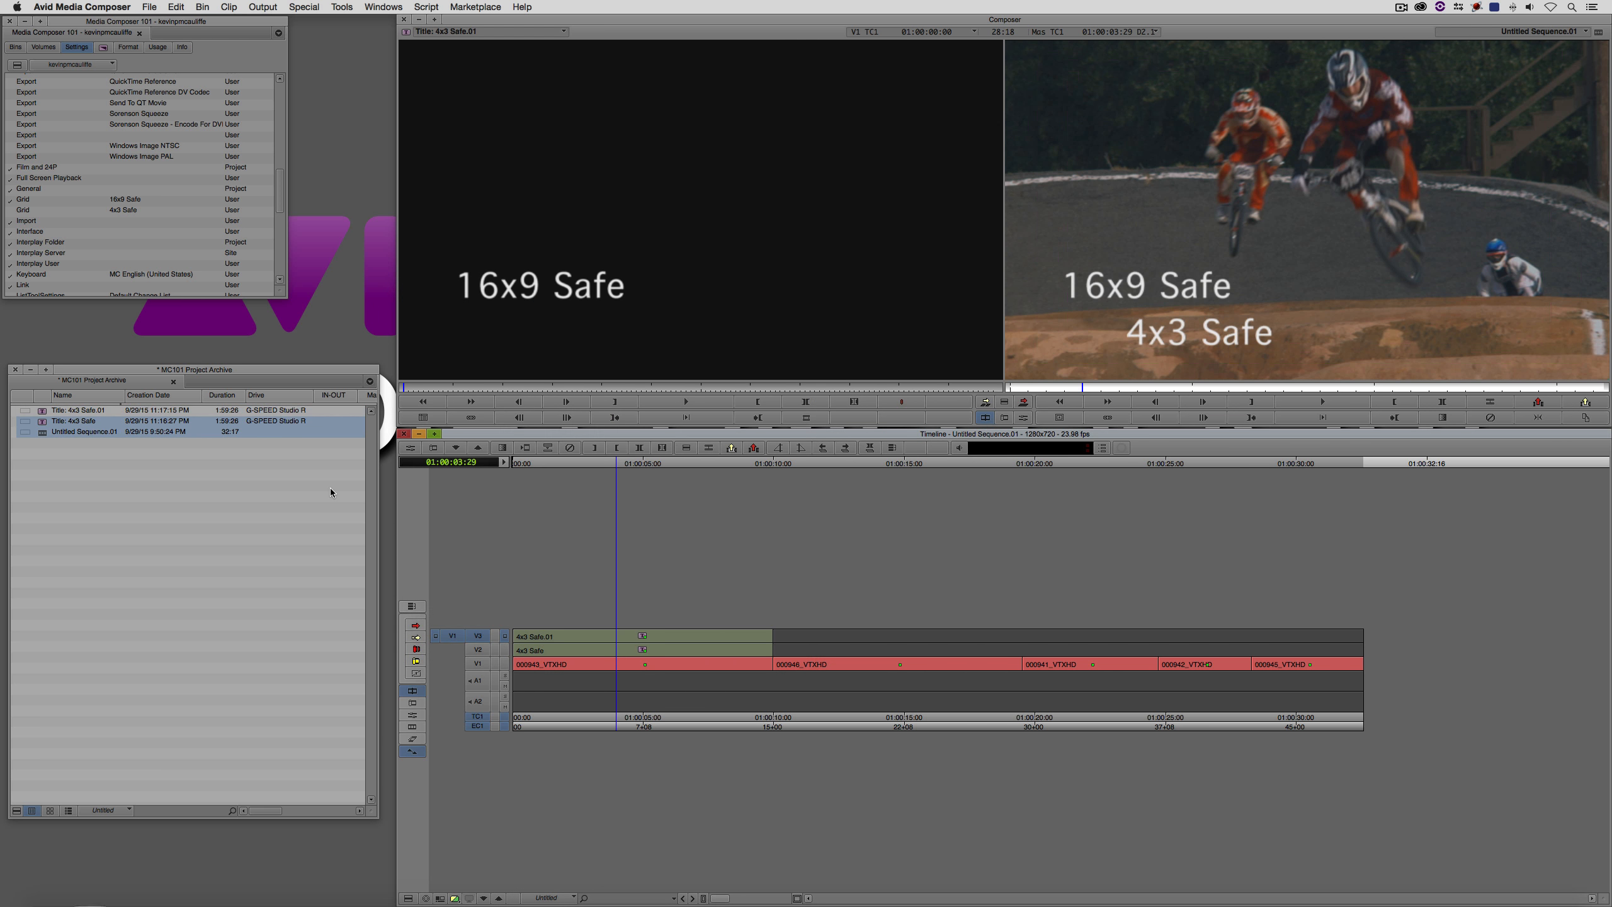
# - Compare both titles against the 4x3 Safe grid, and return to the 16x9 Safe grid
pyautogui.click(11, 211)
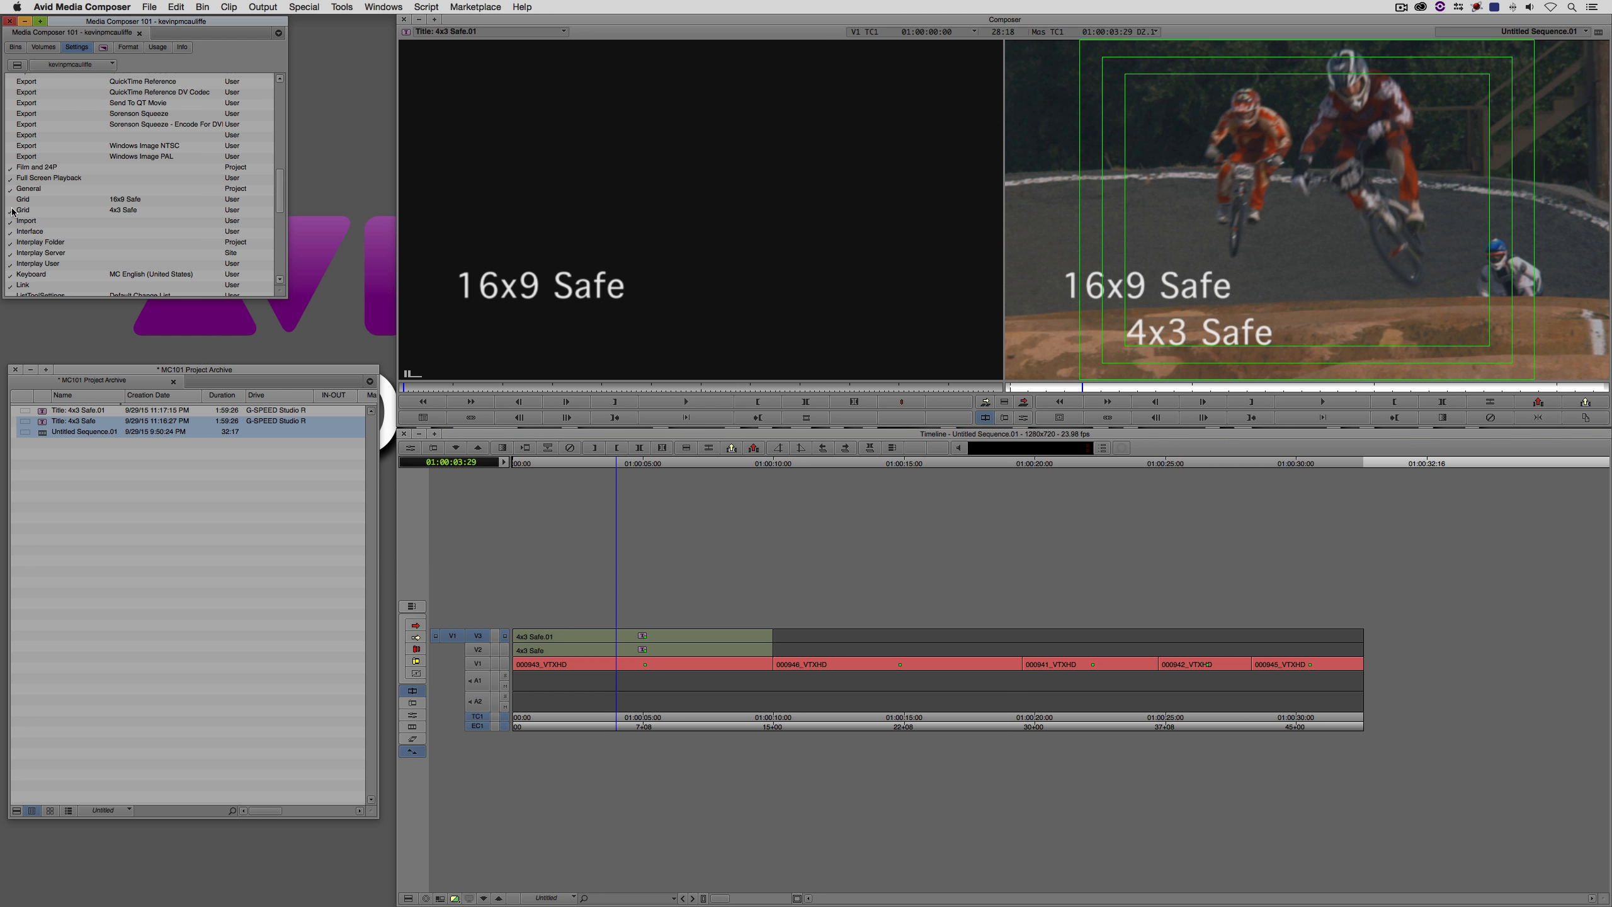
pyautogui.click(13, 200)
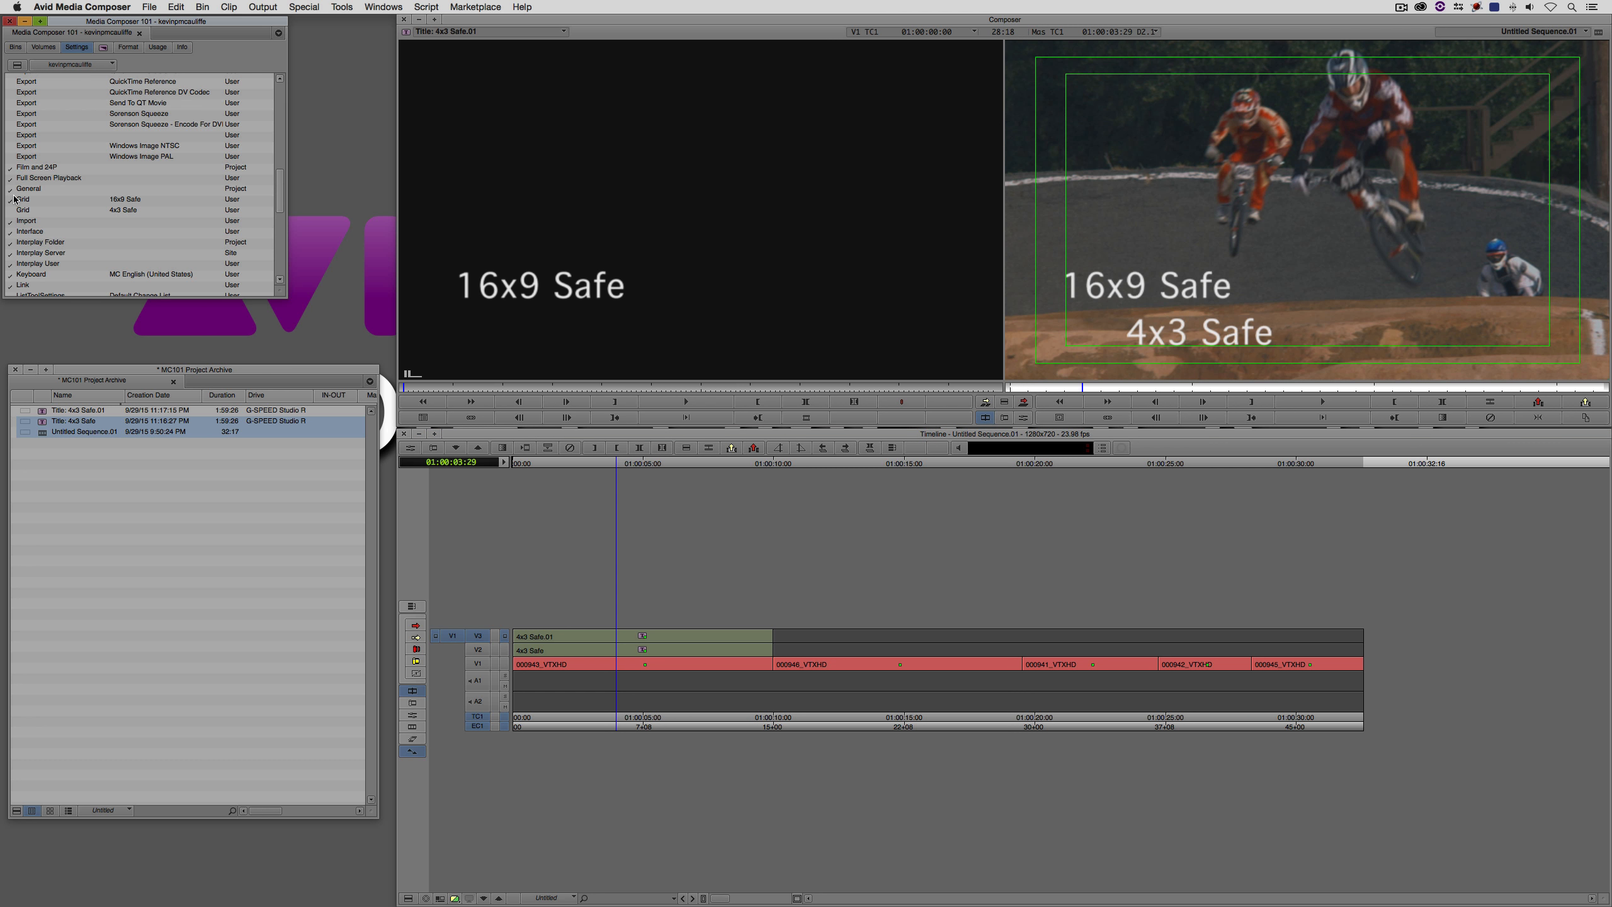
# - Mark the single frame at 01:00:03:09 and start exporting it with the Windows Image NTSC export setting
pyautogui.click(598, 646)
pyautogui.press('i')
pyautogui.press('o')
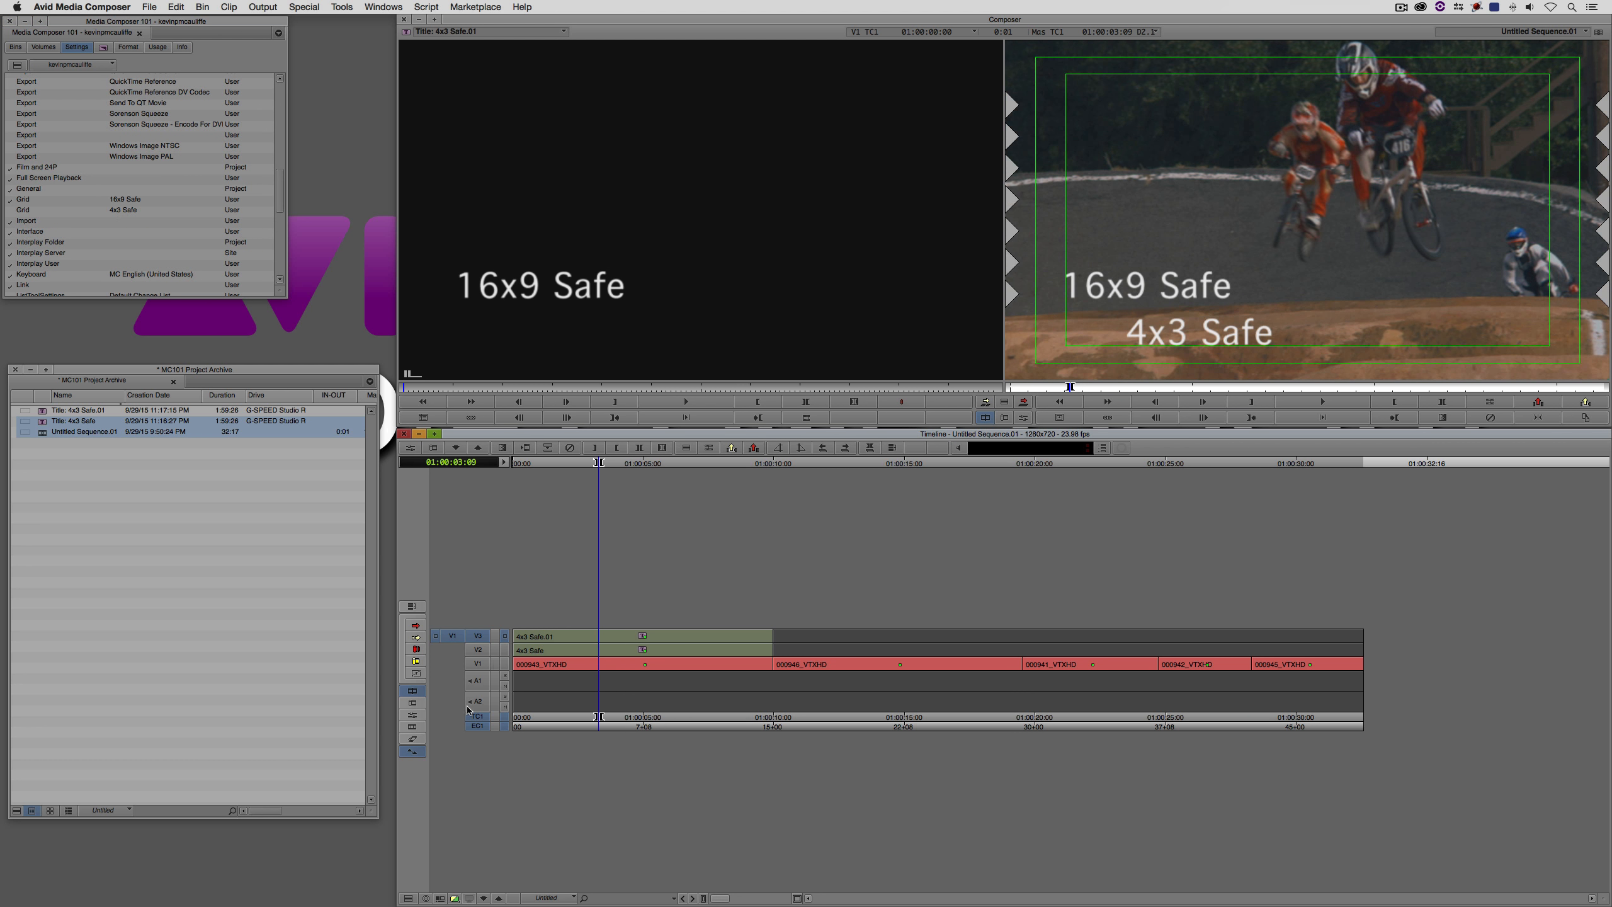
pyautogui.rightClick(1251, 185)
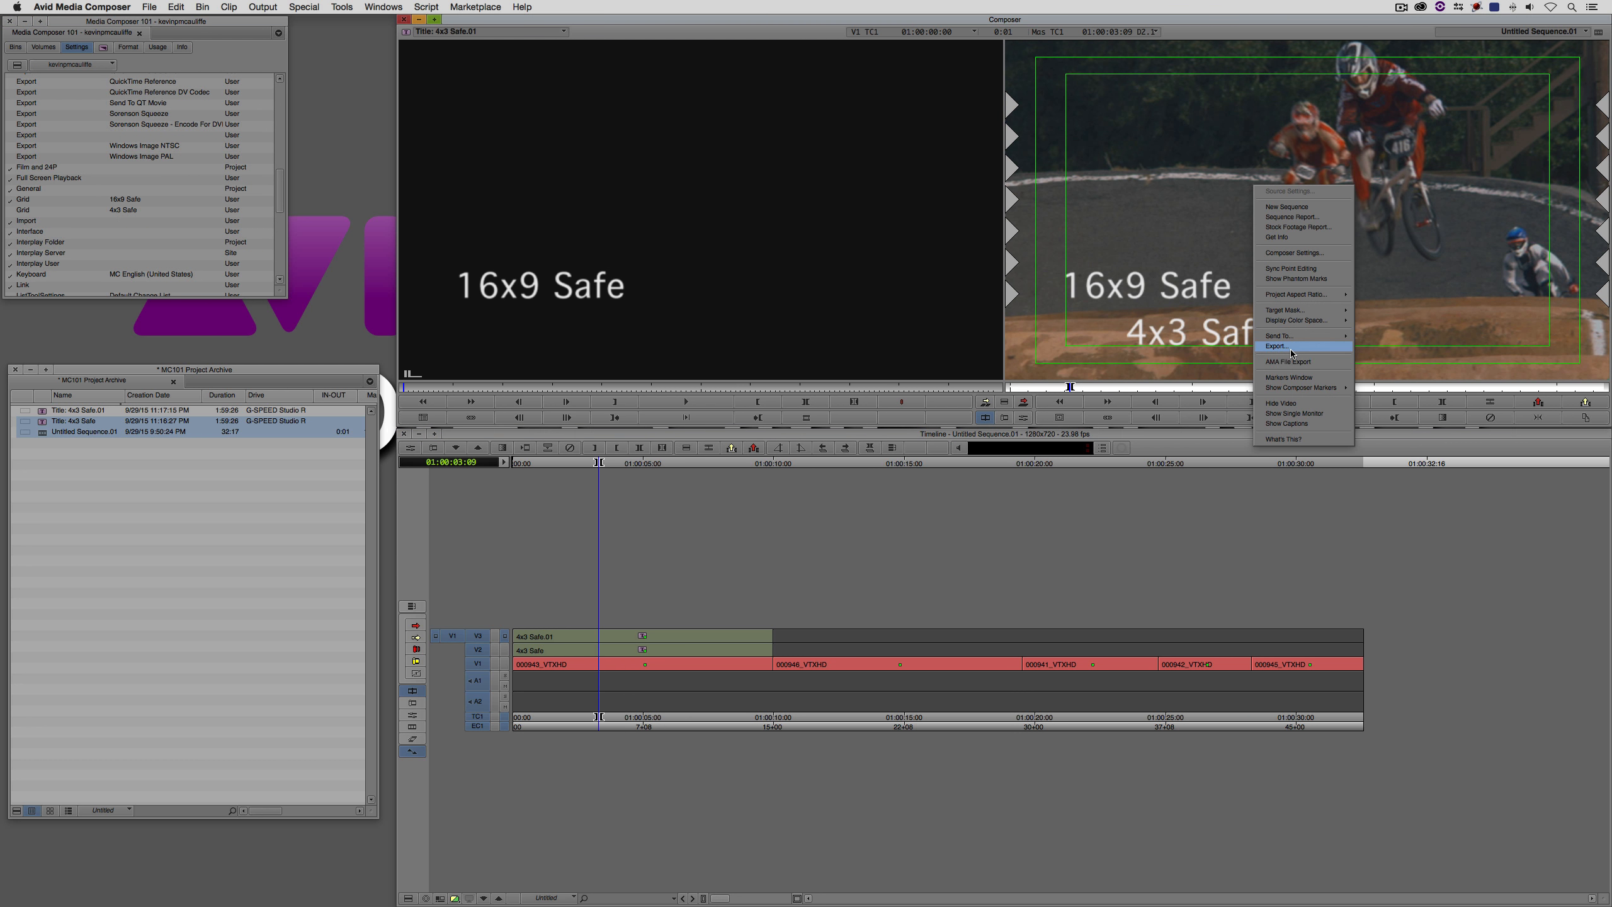
pyautogui.click(1291, 348)
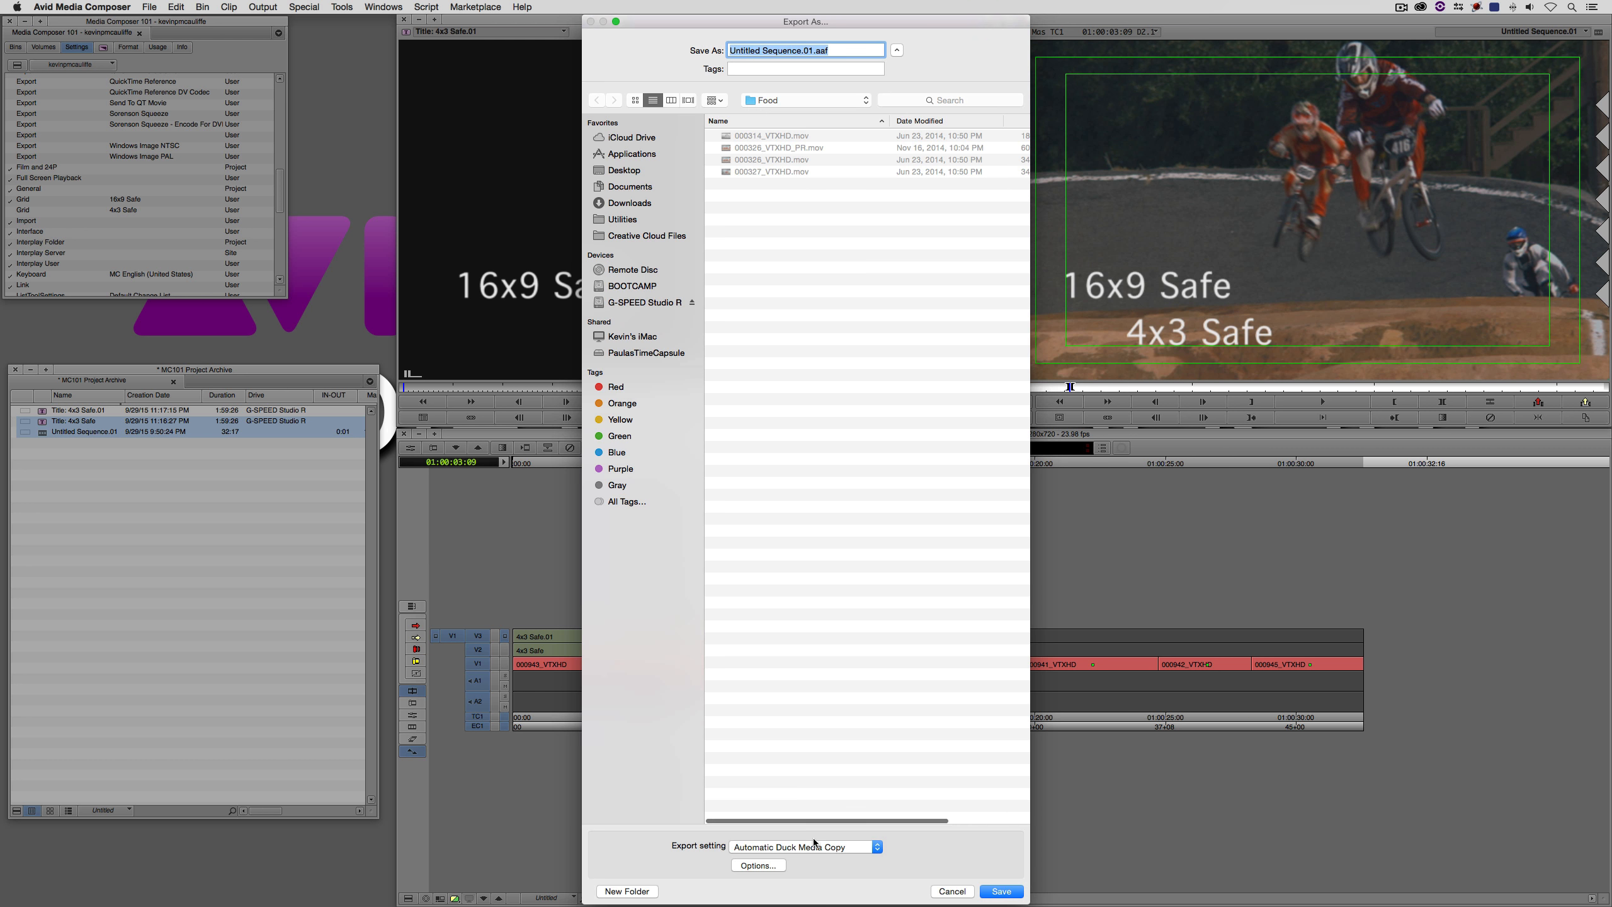
pyautogui.click(814, 845)
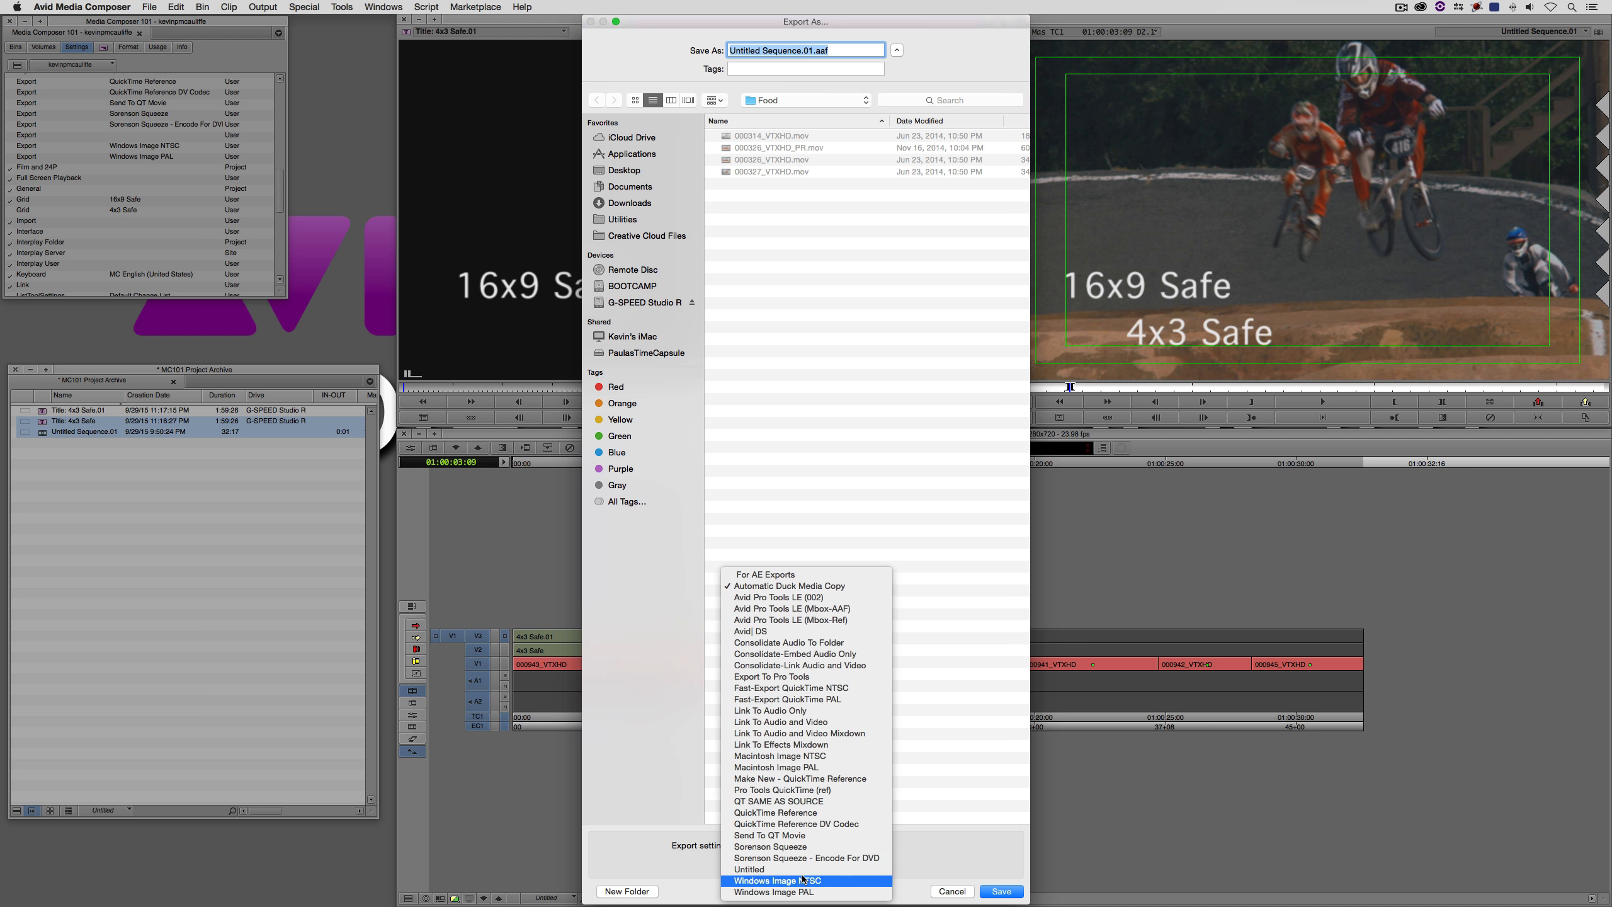
pyautogui.click(778, 881)
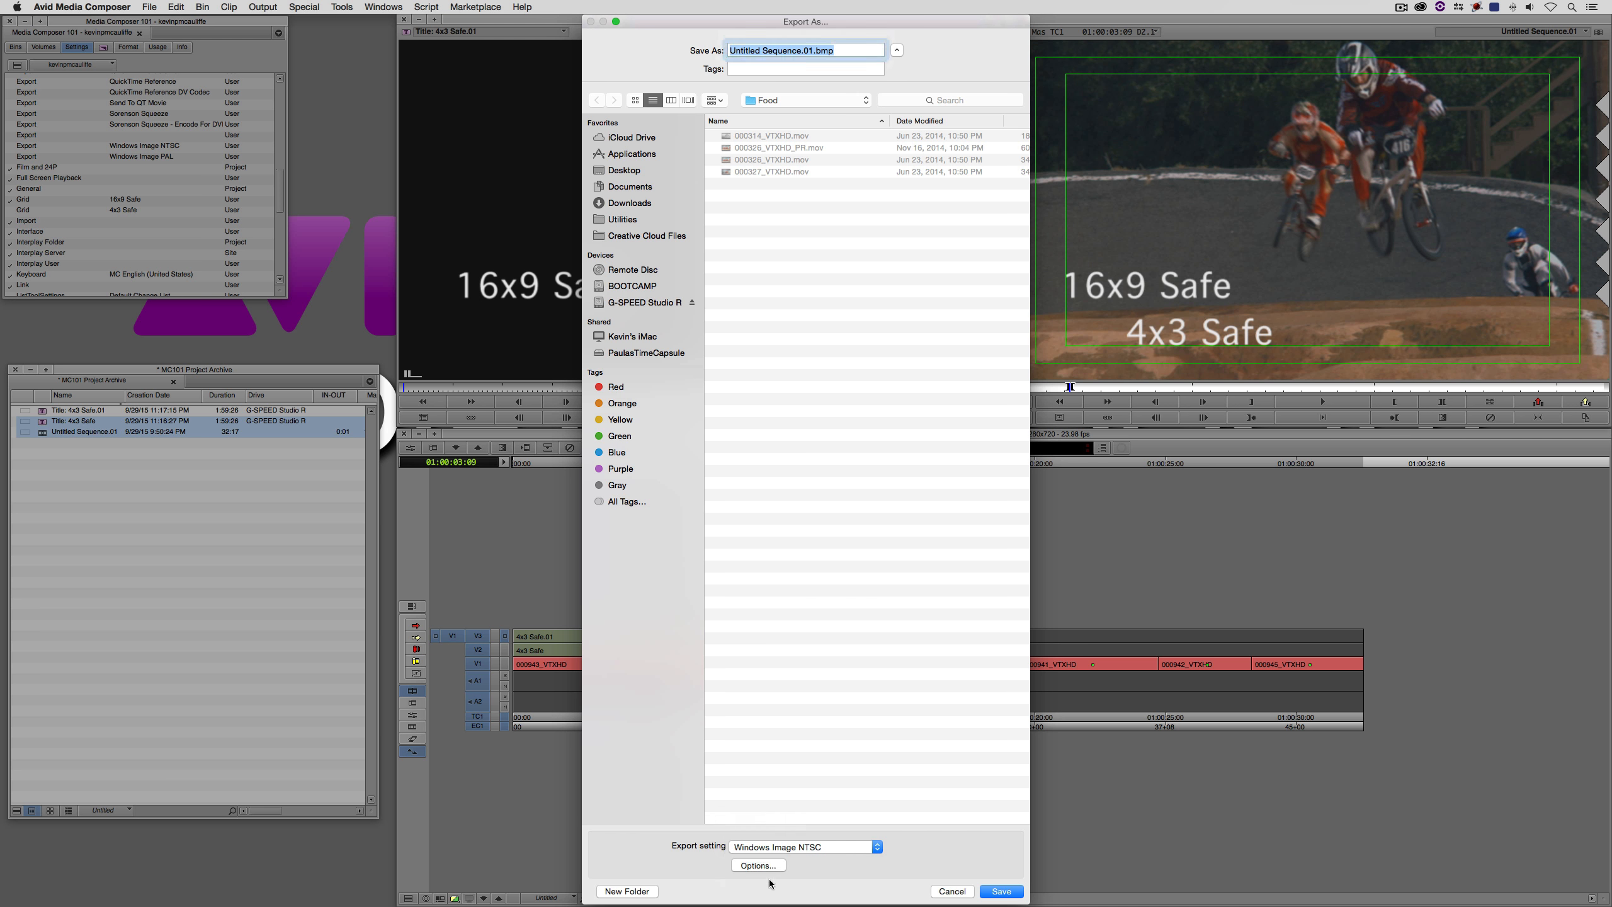
# - Set the graphic export to JPEG format at 1280 x 720 with Keep as Legal Range color levels
pyautogui.click(771, 884)
pyautogui.click(781, 376)
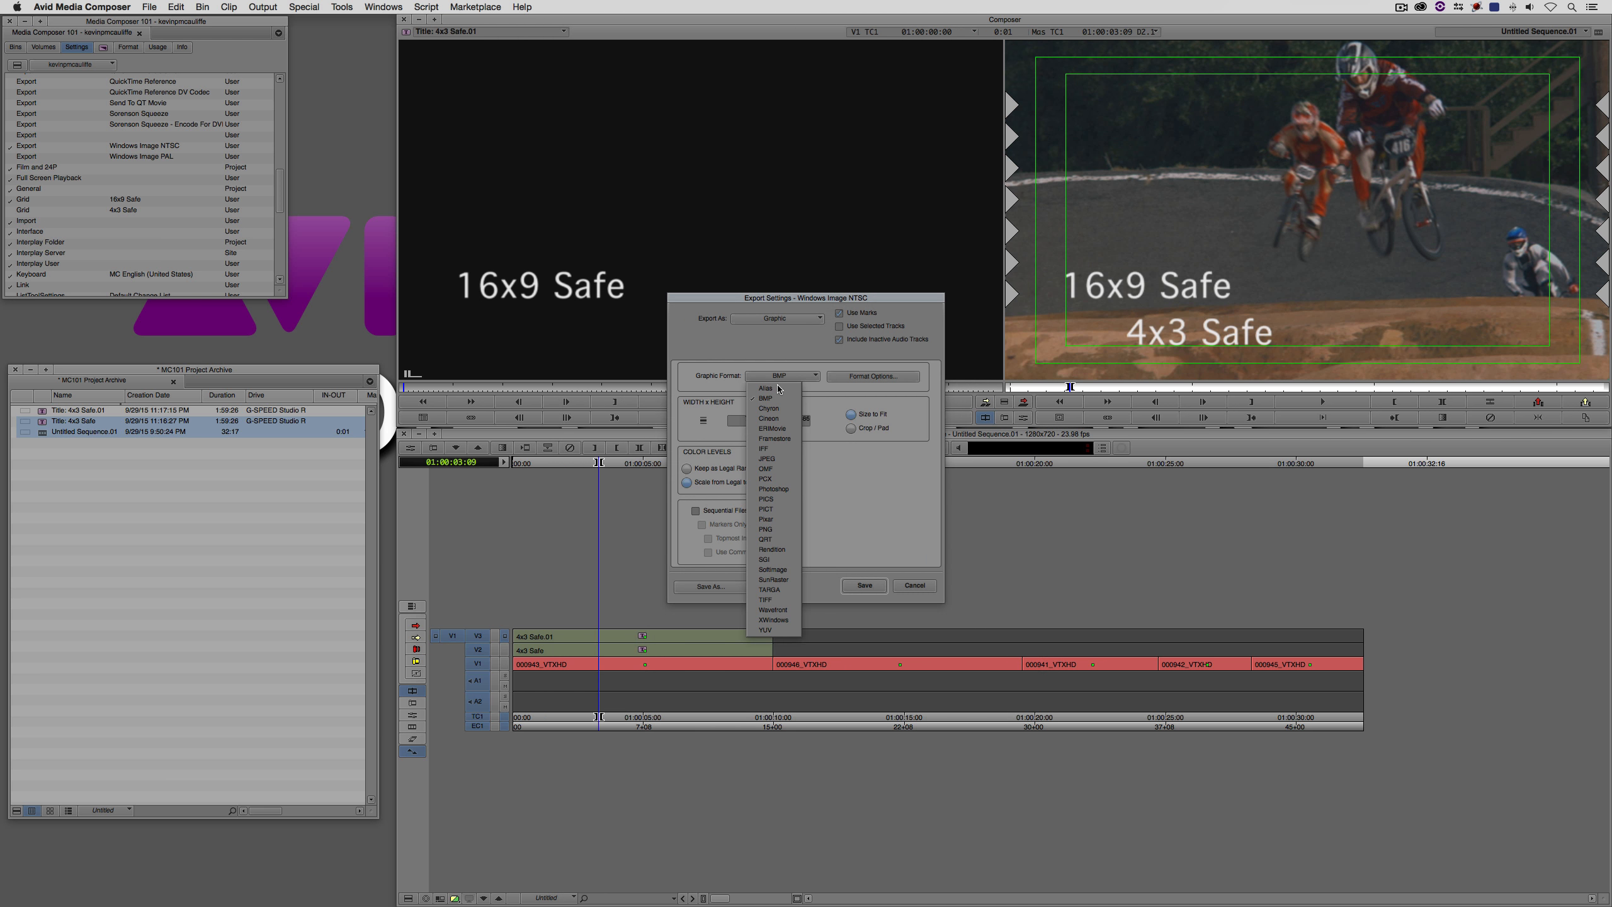
pyautogui.click(786, 463)
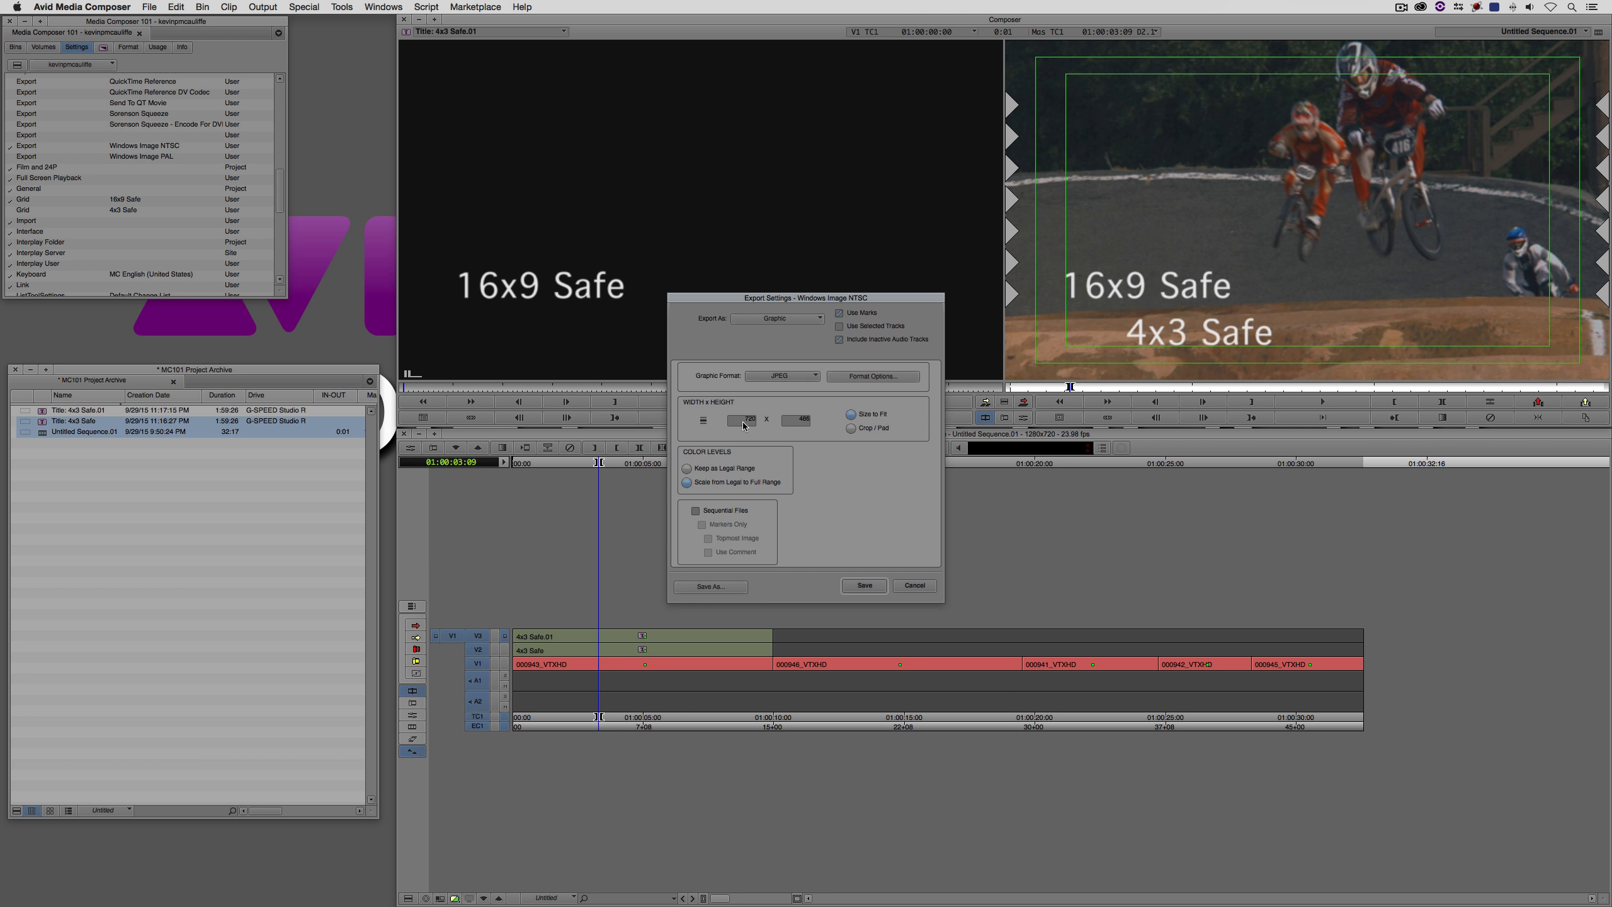
pyautogui.click(704, 419)
pyautogui.click(748, 440)
pyautogui.click(730, 468)
# - Save the export options as a new export setting named JPEG
pyautogui.click(720, 587)
pyautogui.write('JPEG')
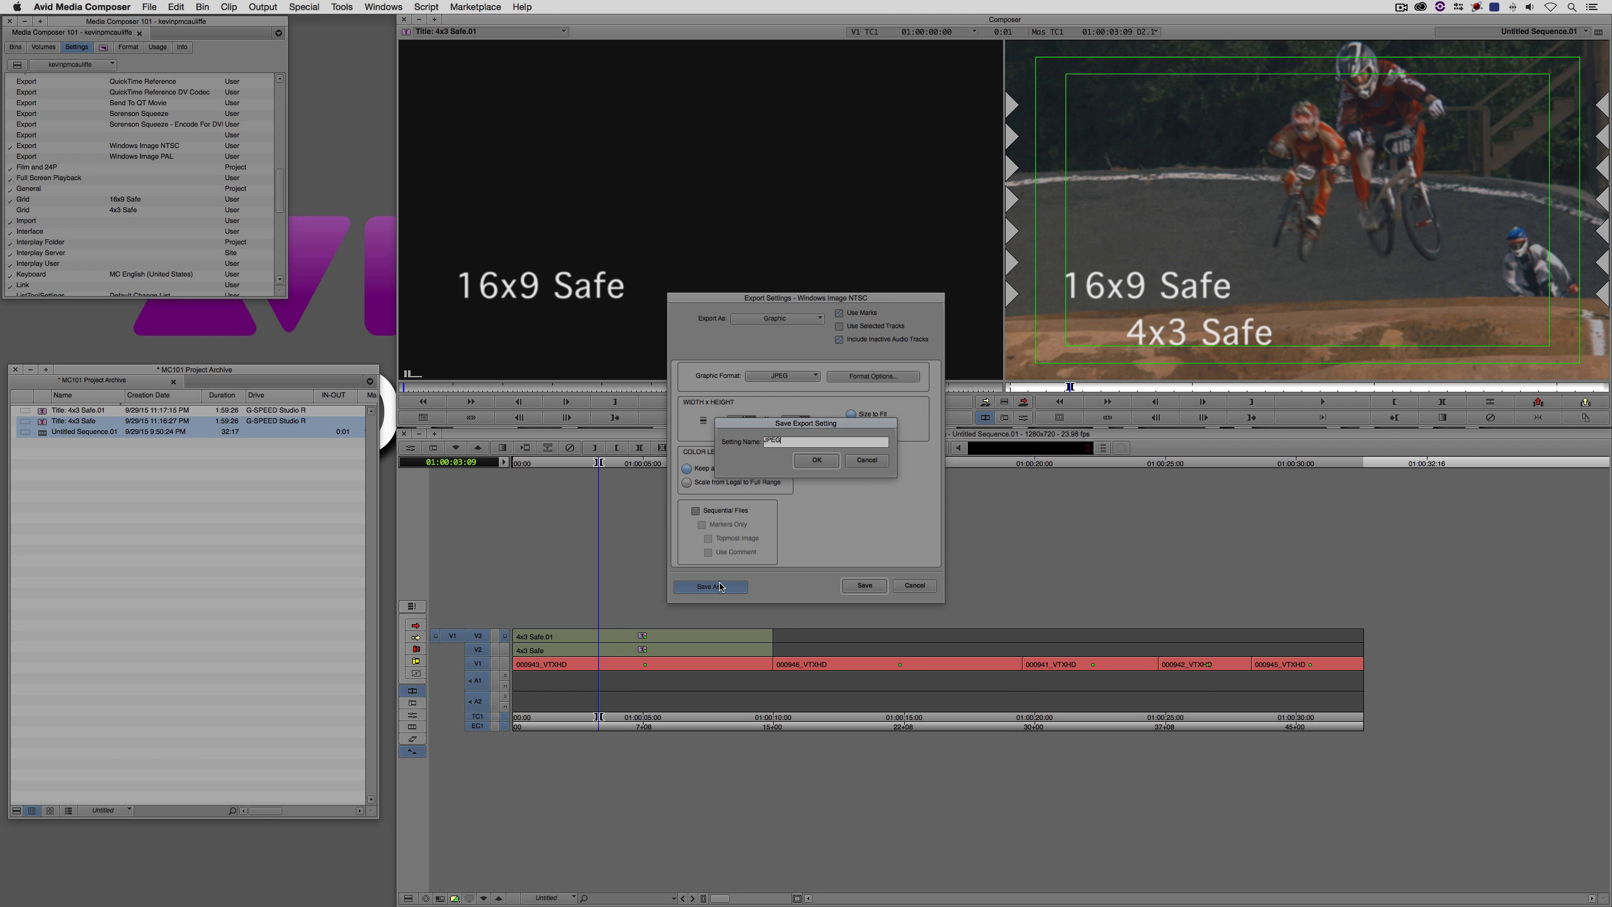
pyautogui.click(817, 459)
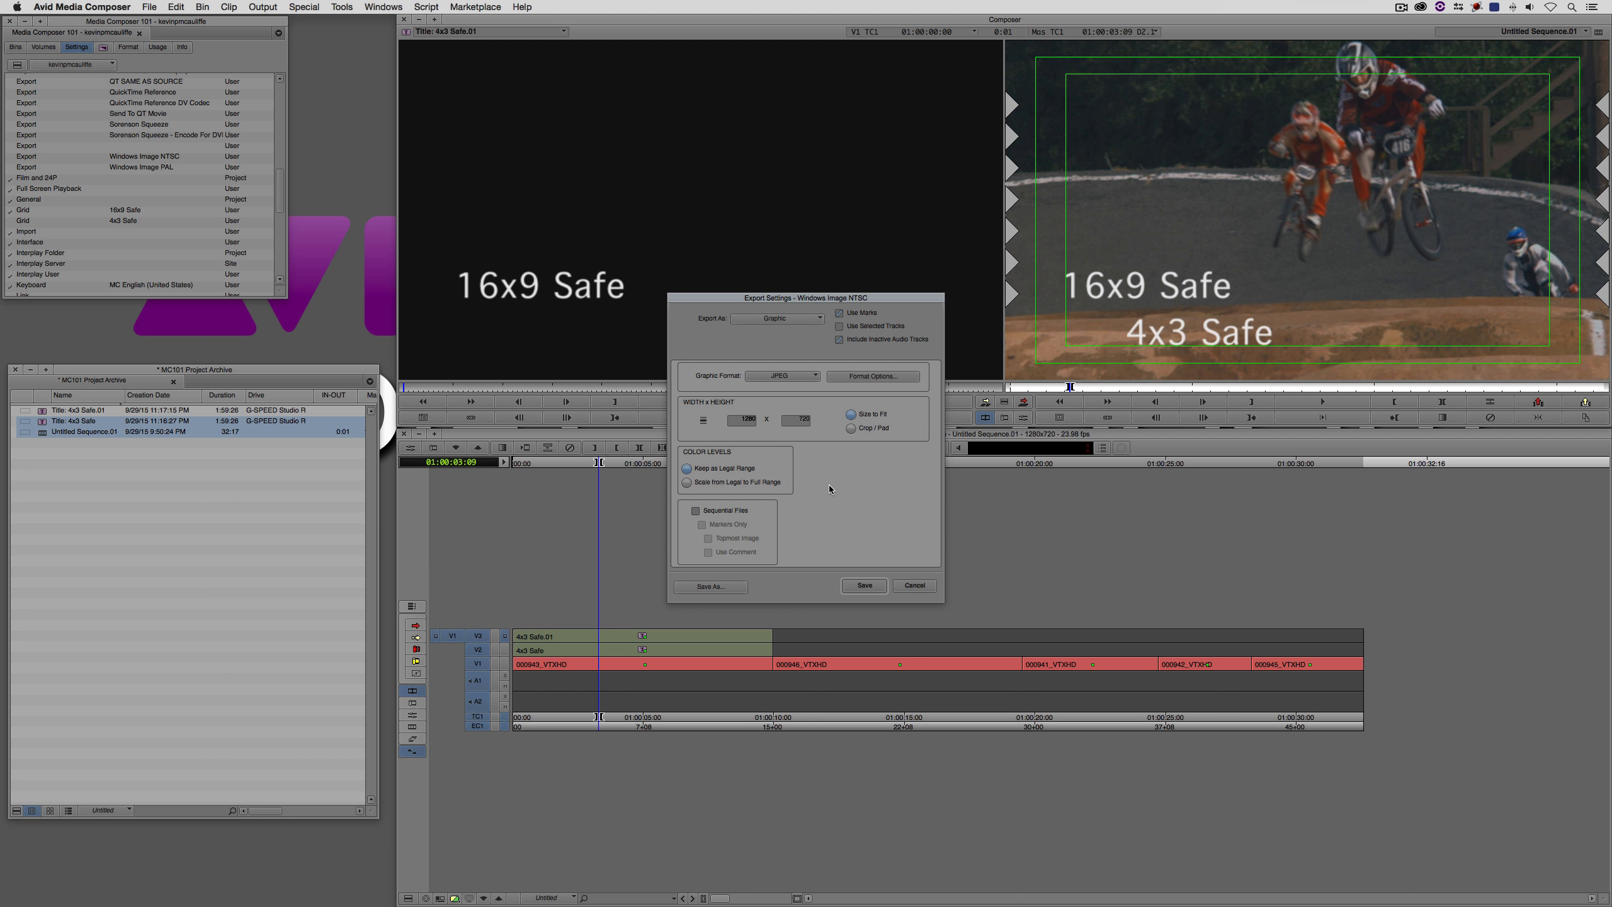
pyautogui.click(865, 585)
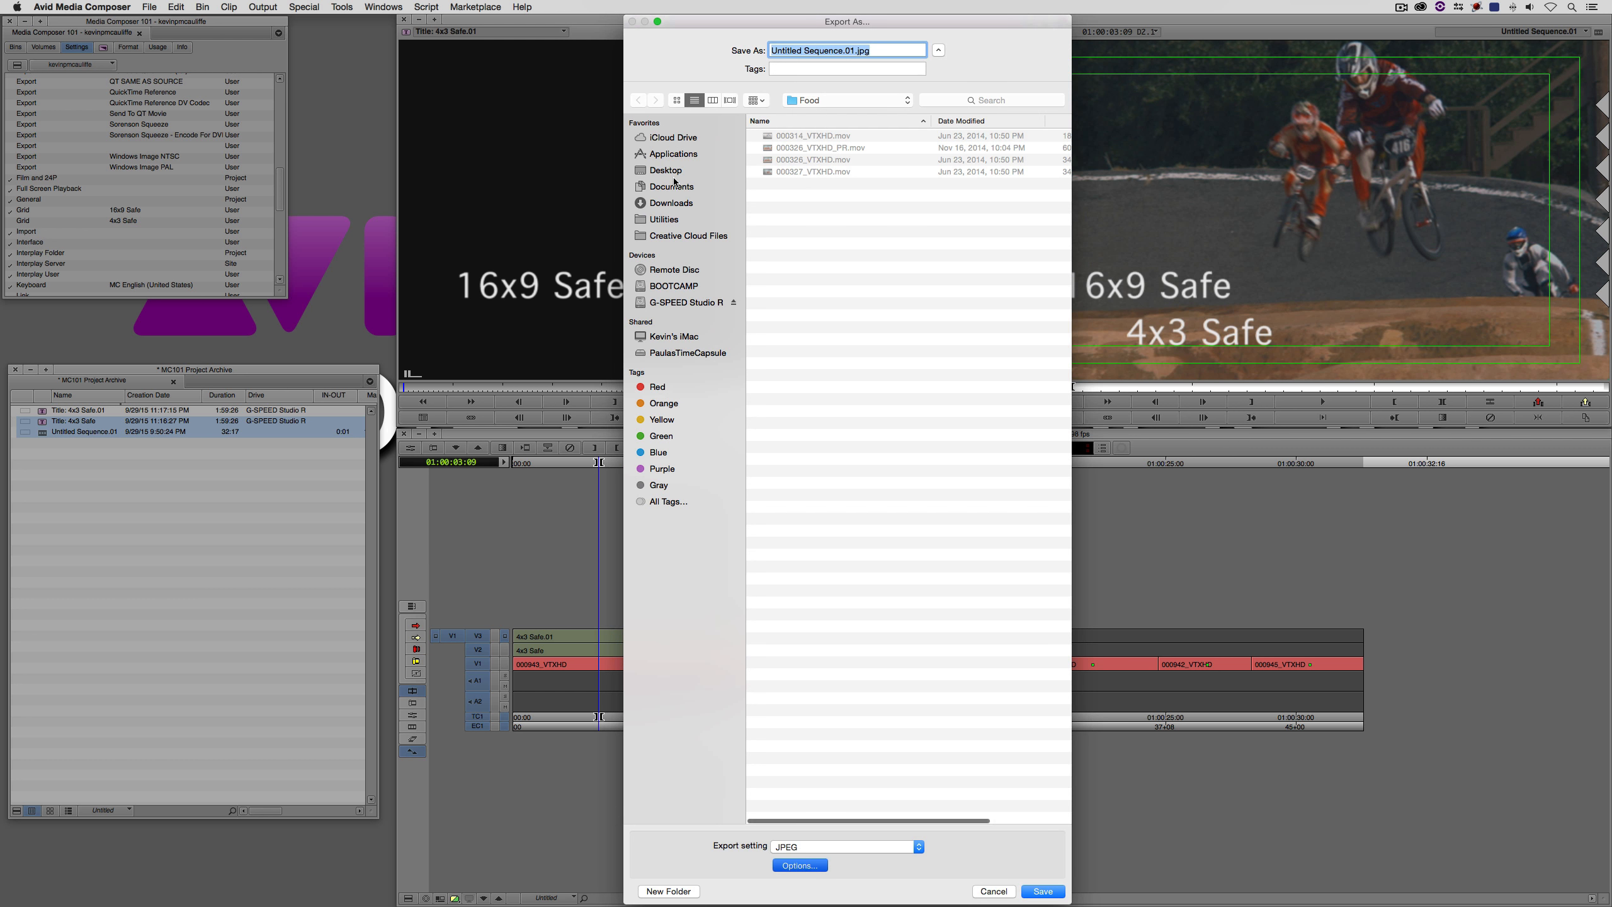
# - Export the marked frame to the Desktop with the file name "4x3 Safe"
pyautogui.click(673, 170)
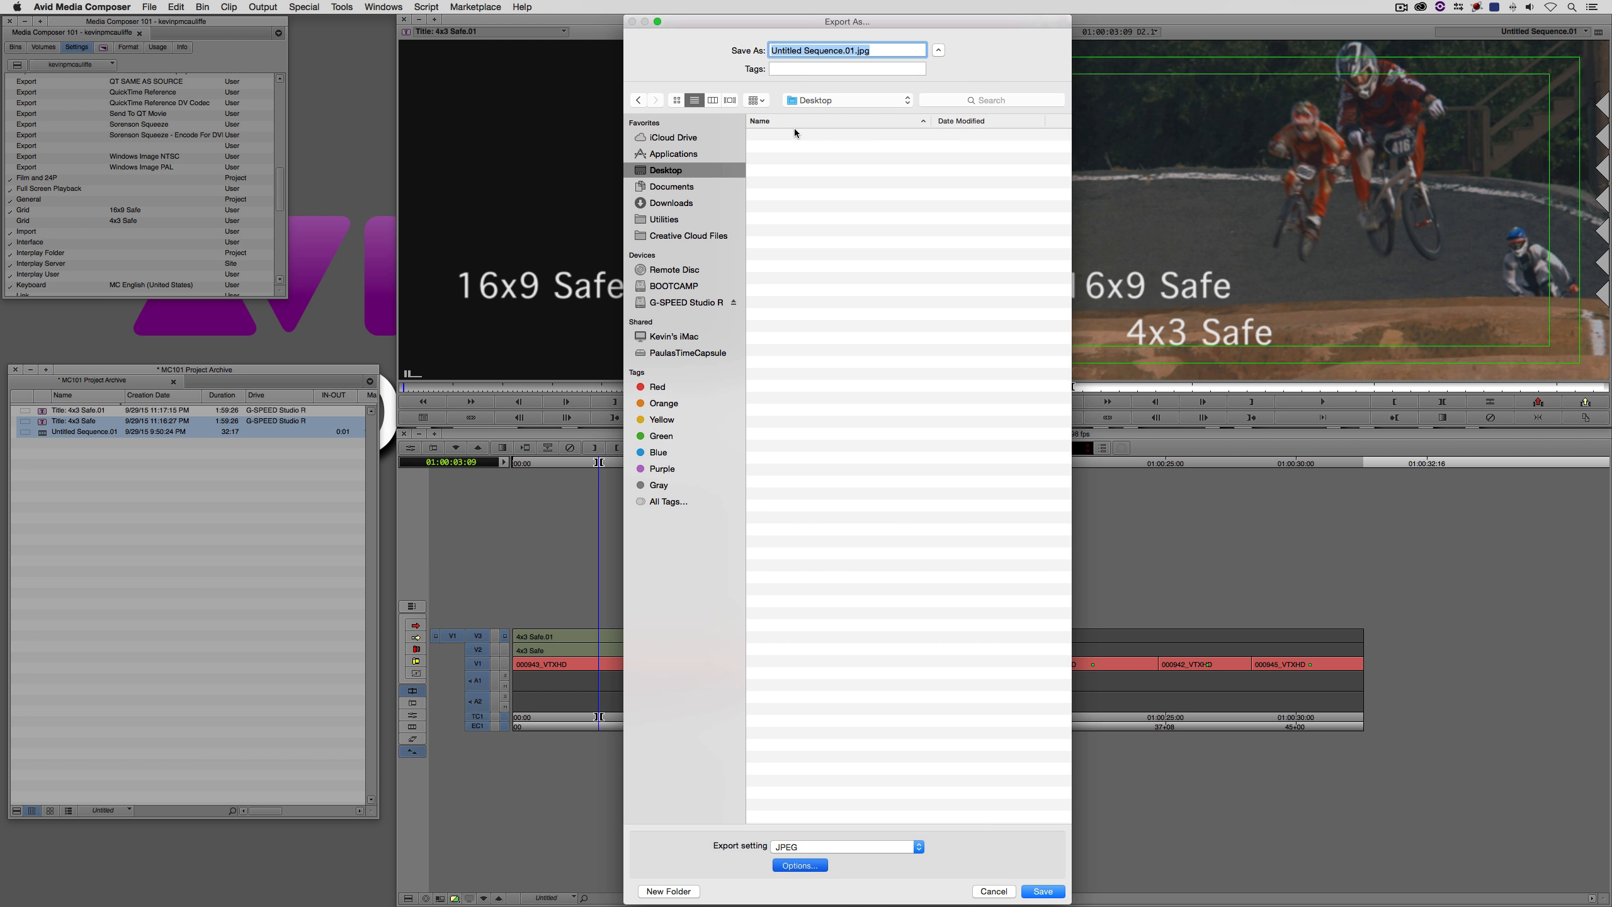
pyautogui.write('4x3 Safe')
pyautogui.press('Return')
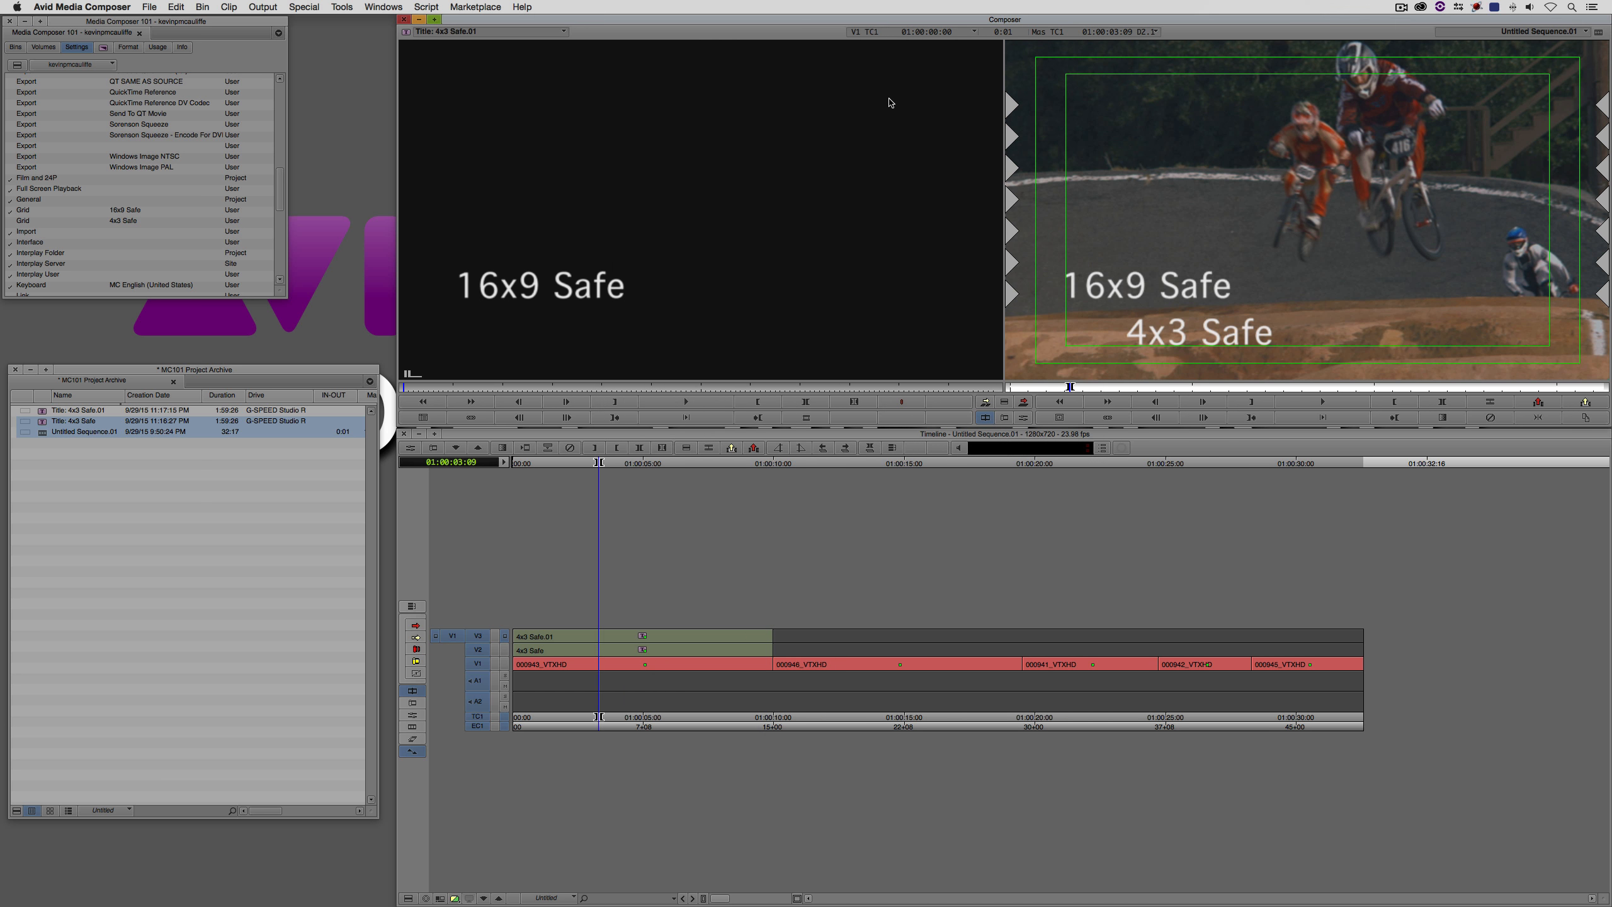
# - Hide the application and preview the exported 4x3 Safe.jpg on the desktop
pyautogui.press('super+h')
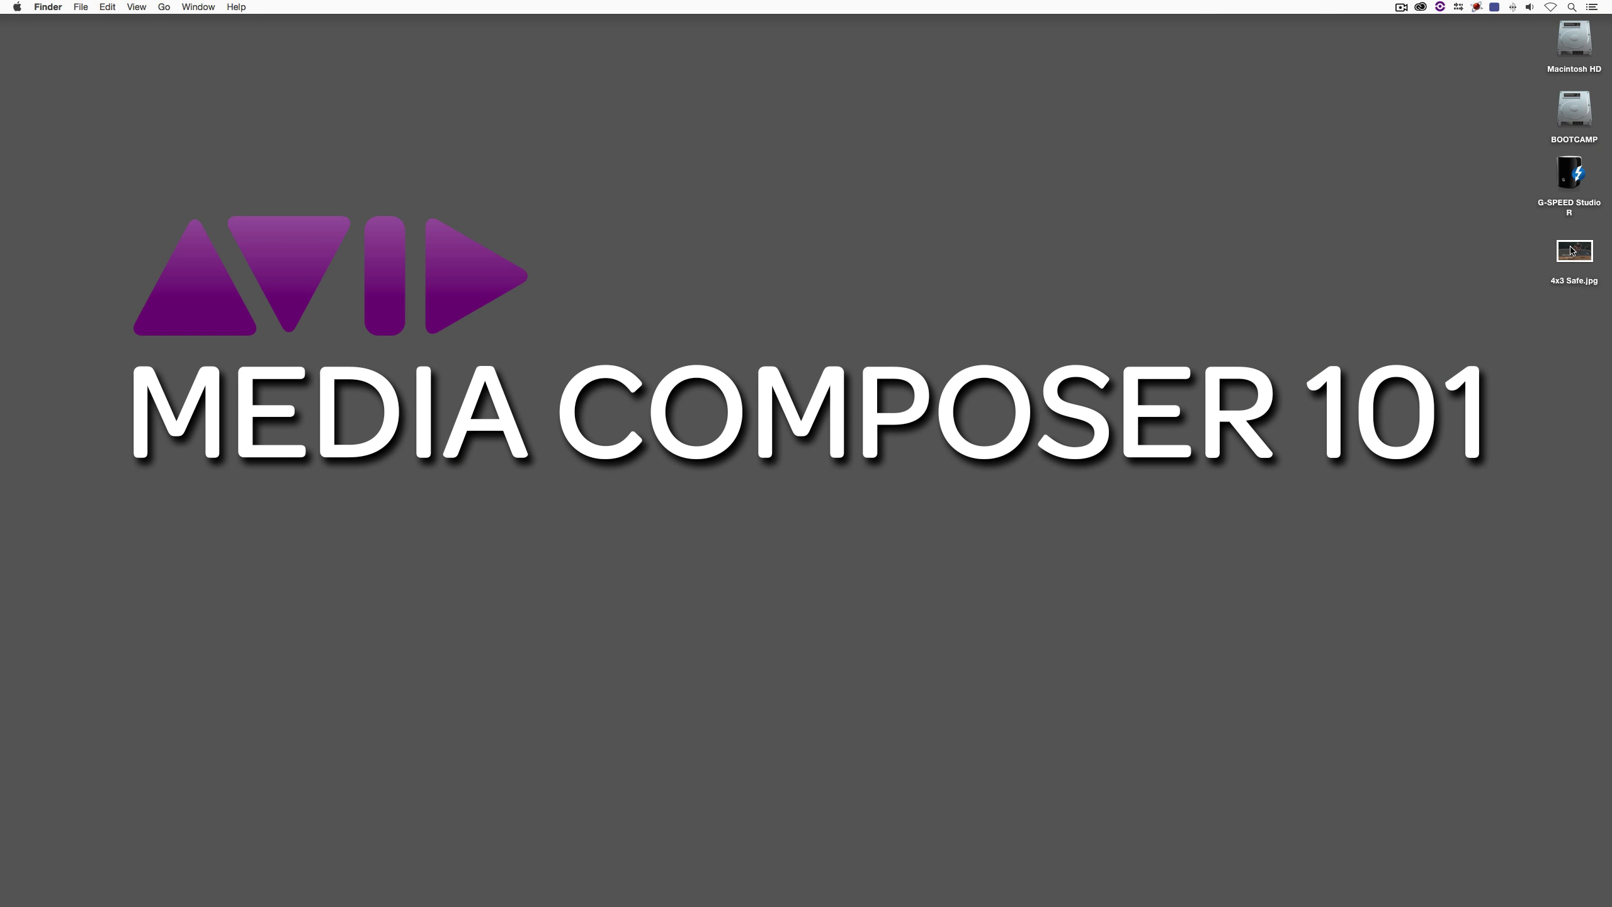
pyautogui.click(1573, 252)
pyautogui.press('space')
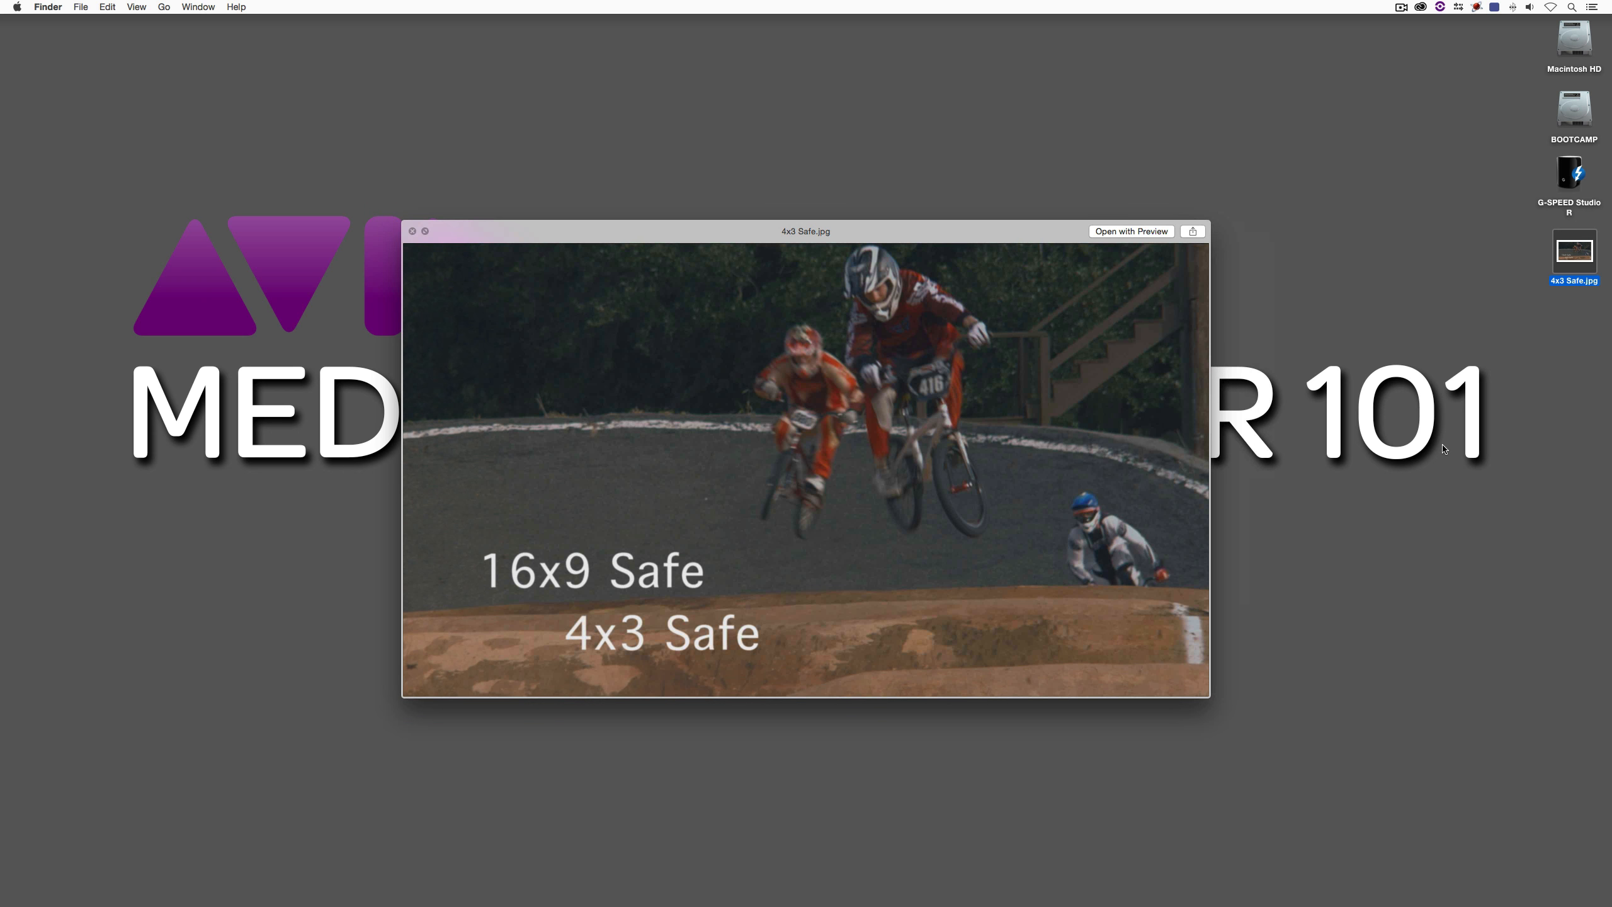
pyautogui.press('space')
# - Switch to After Effects and import 4x3 Safe.jpg from the Desktop into the project
pyautogui.press('super+Tab')
pyautogui.press('super+Tab')
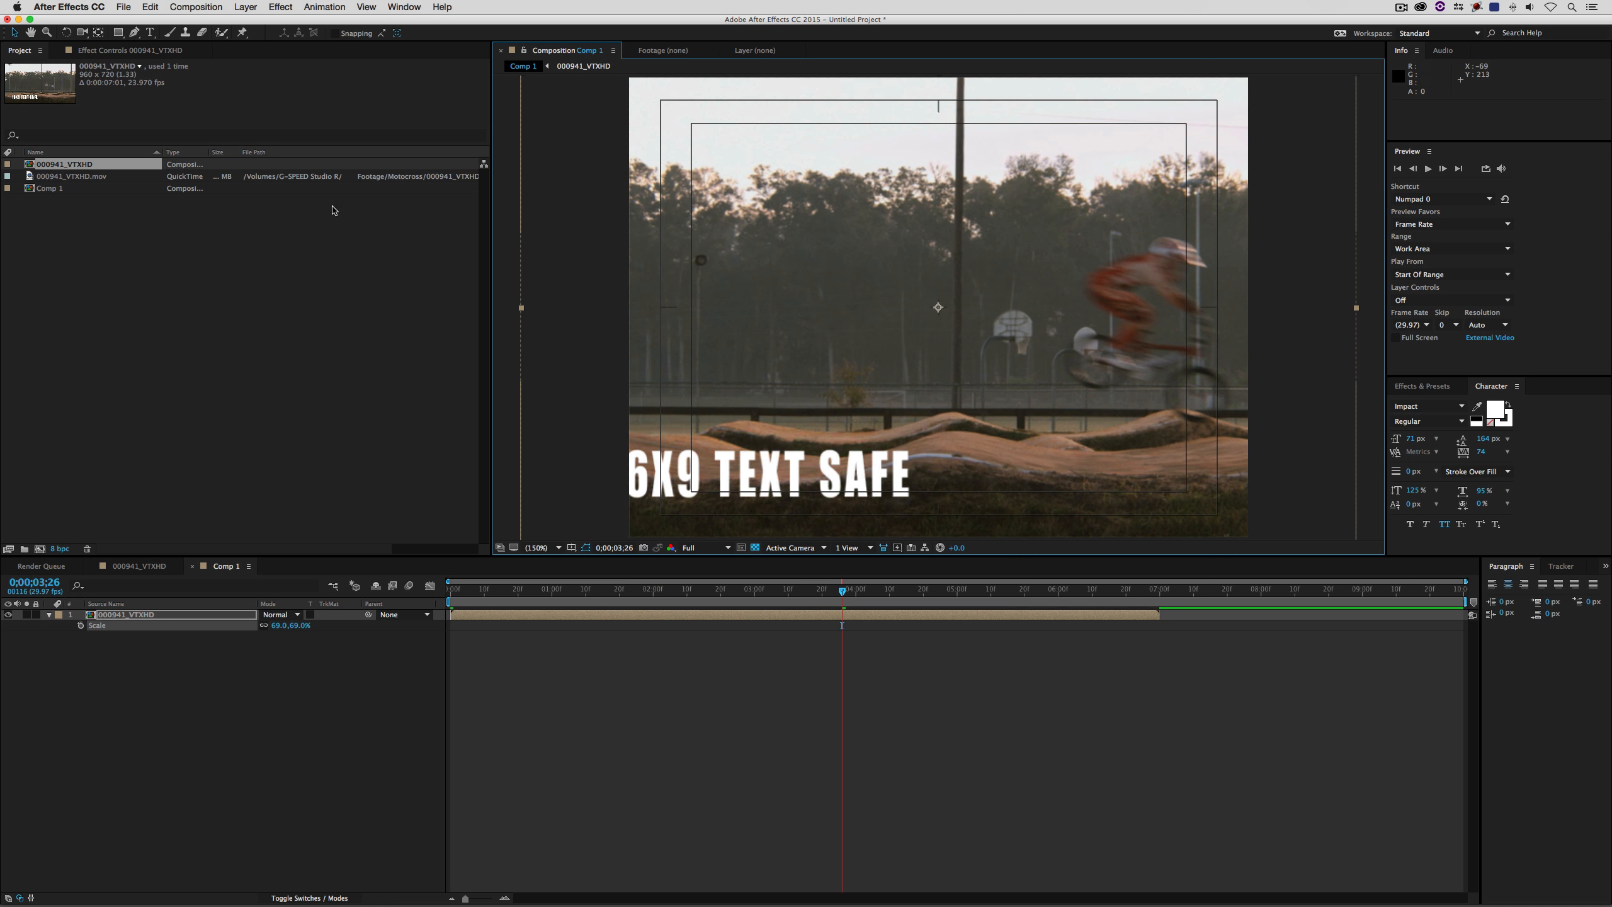
pyautogui.rightClick(195, 253)
pyautogui.moveTo(286, 312)
pyautogui.click(391, 316)
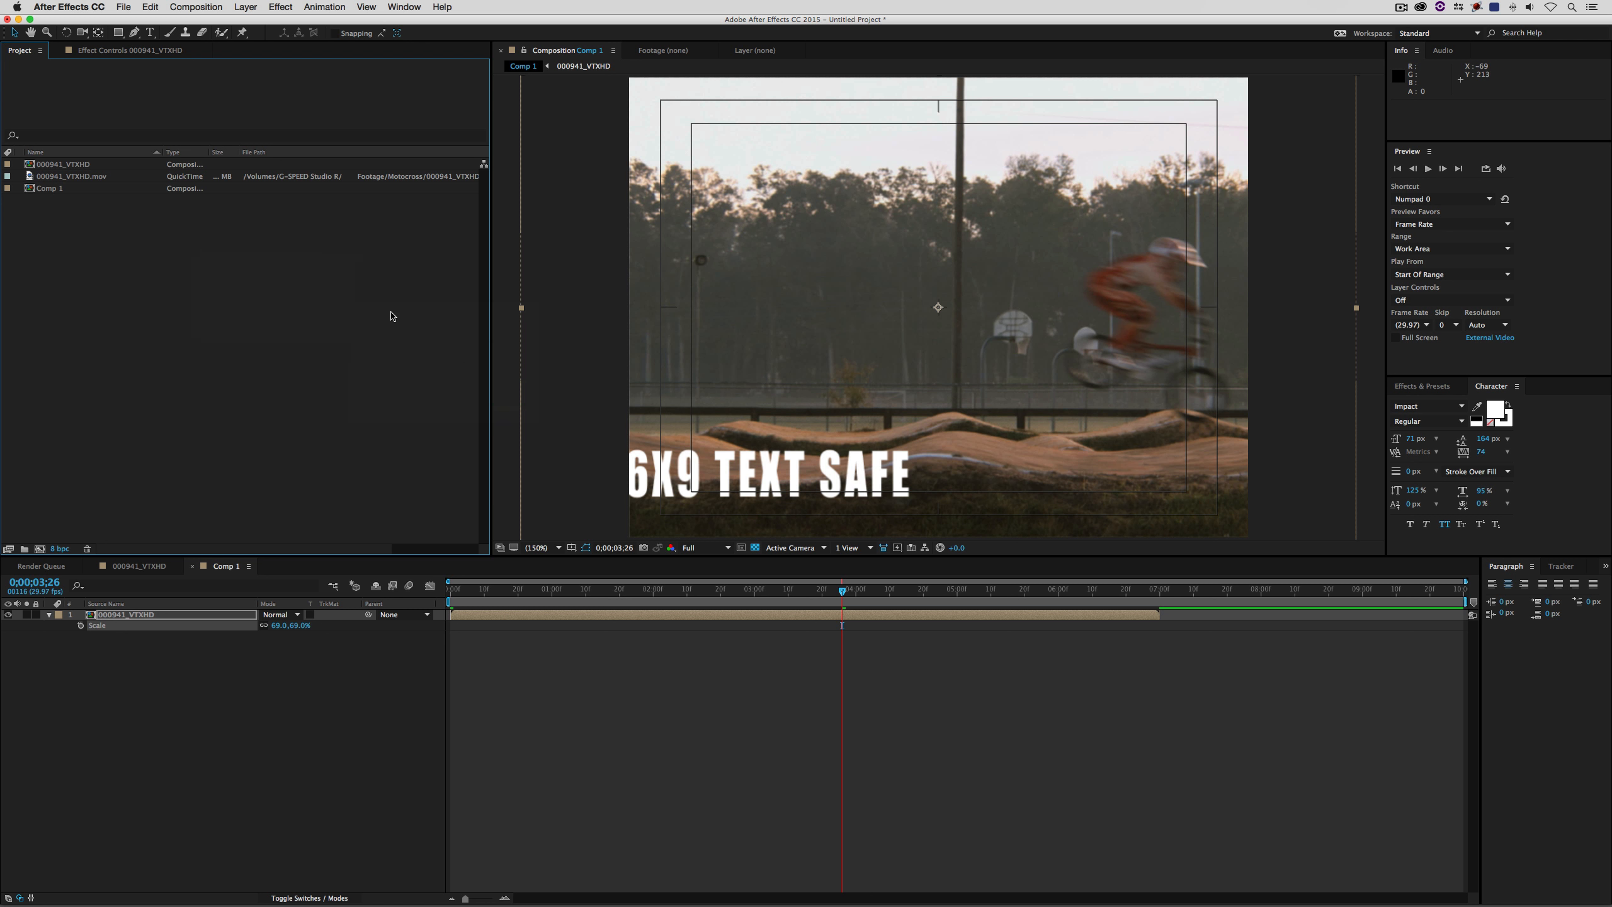
pyautogui.click(671, 235)
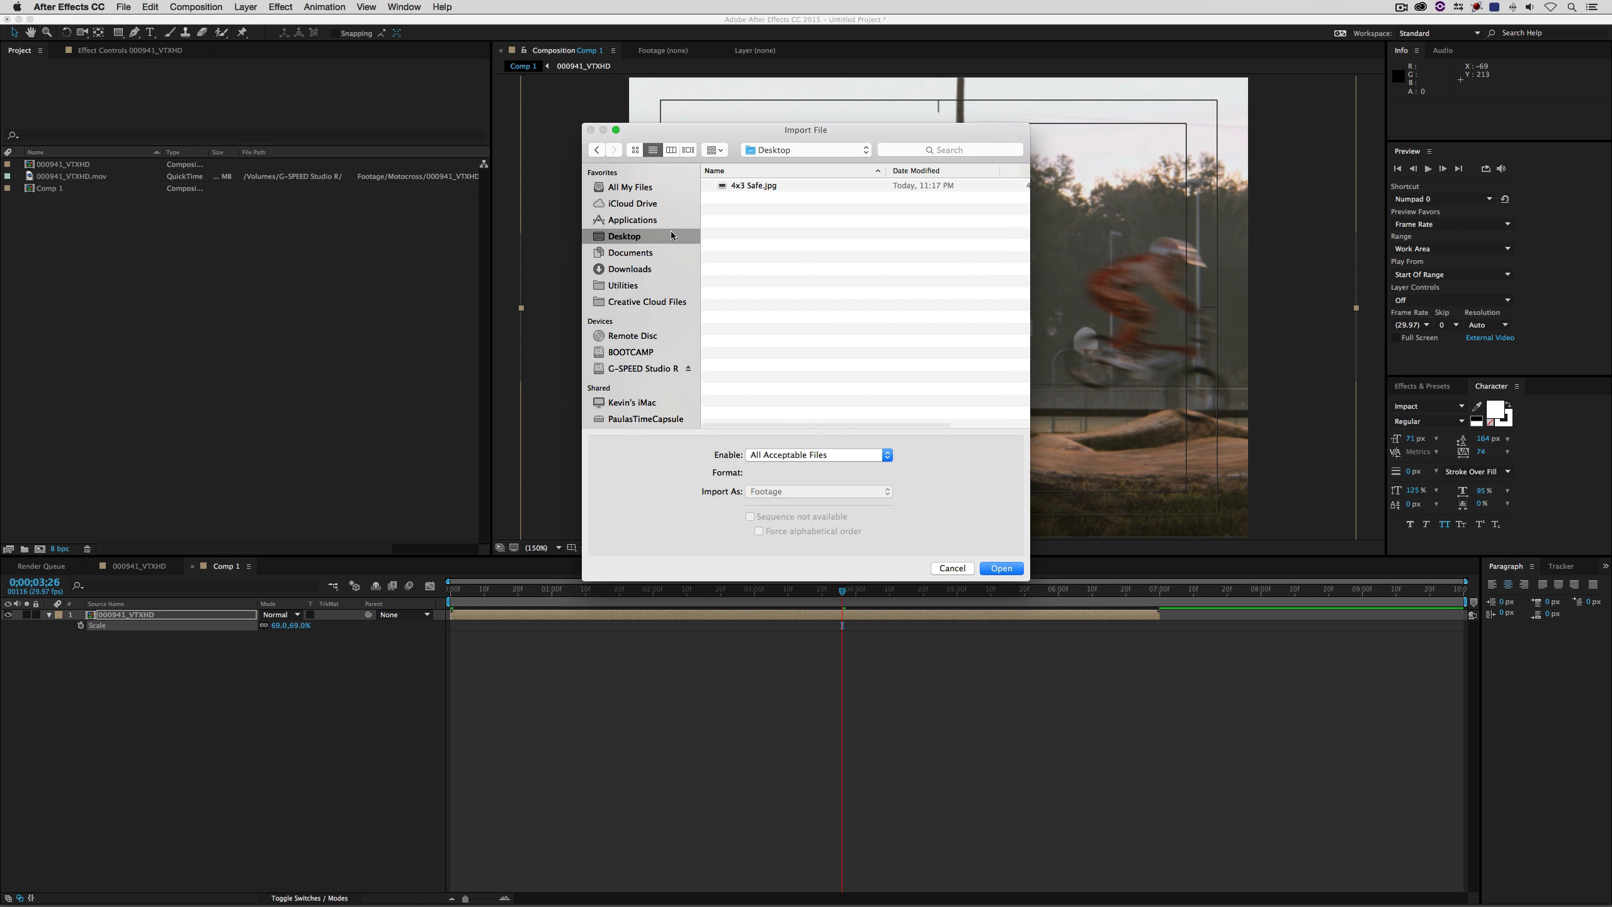
pyautogui.doubleClick(753, 185)
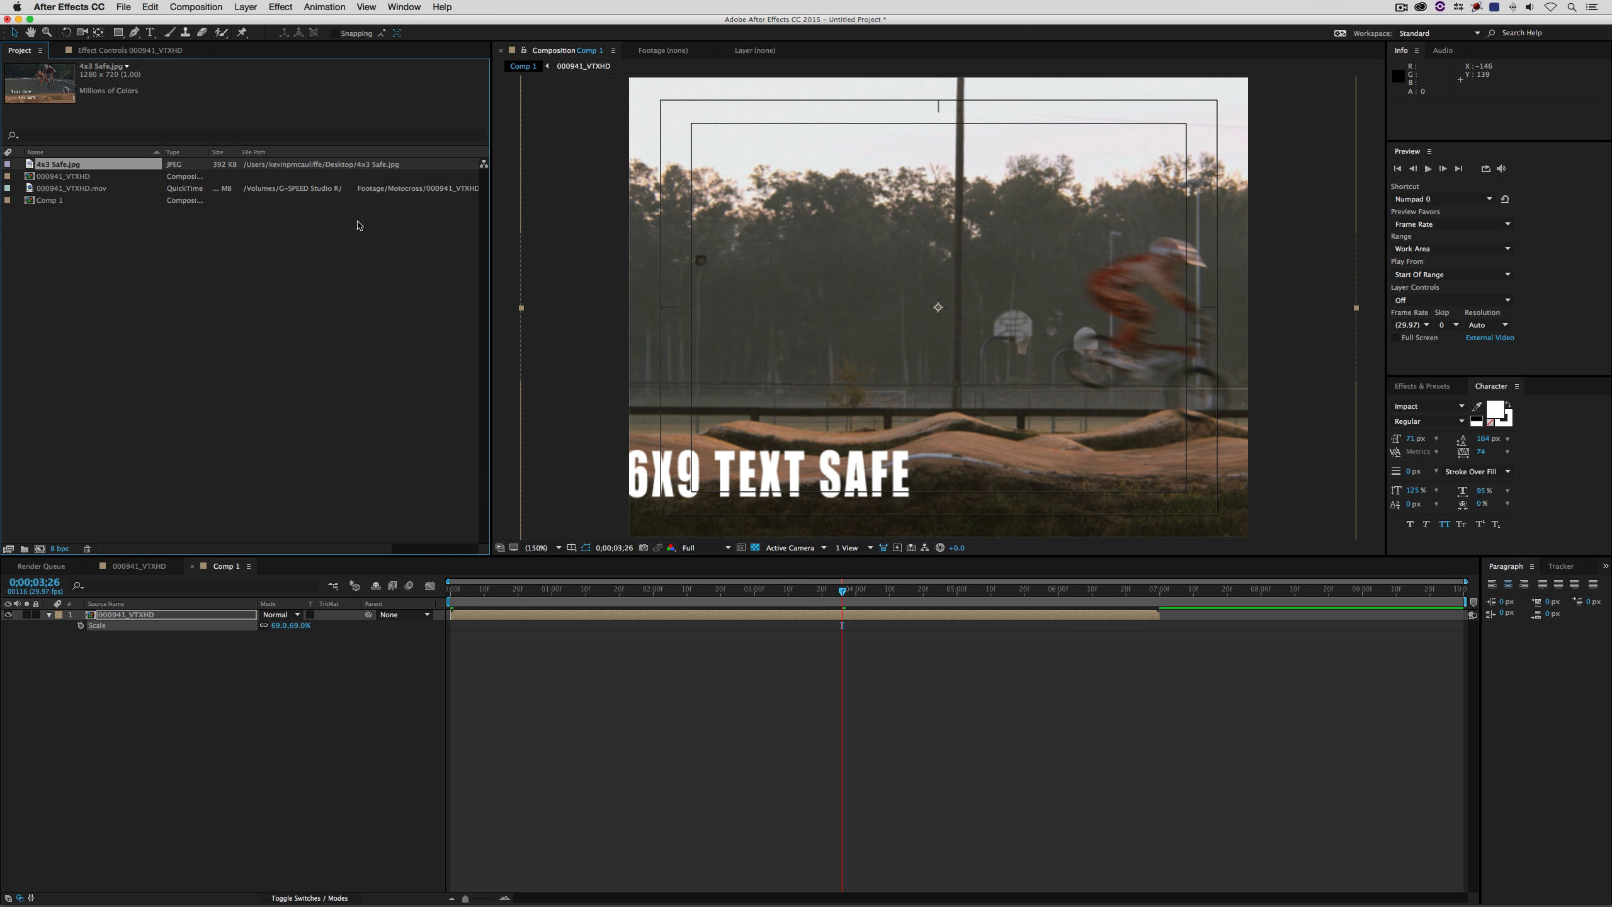
# - Add 4x3 Safe.jpg to Comp 1 and delete the 000941_VTXHD layer
pyautogui.moveTo(88, 166); pyautogui.dragTo(128, 644)
pyautogui.click(136, 620)
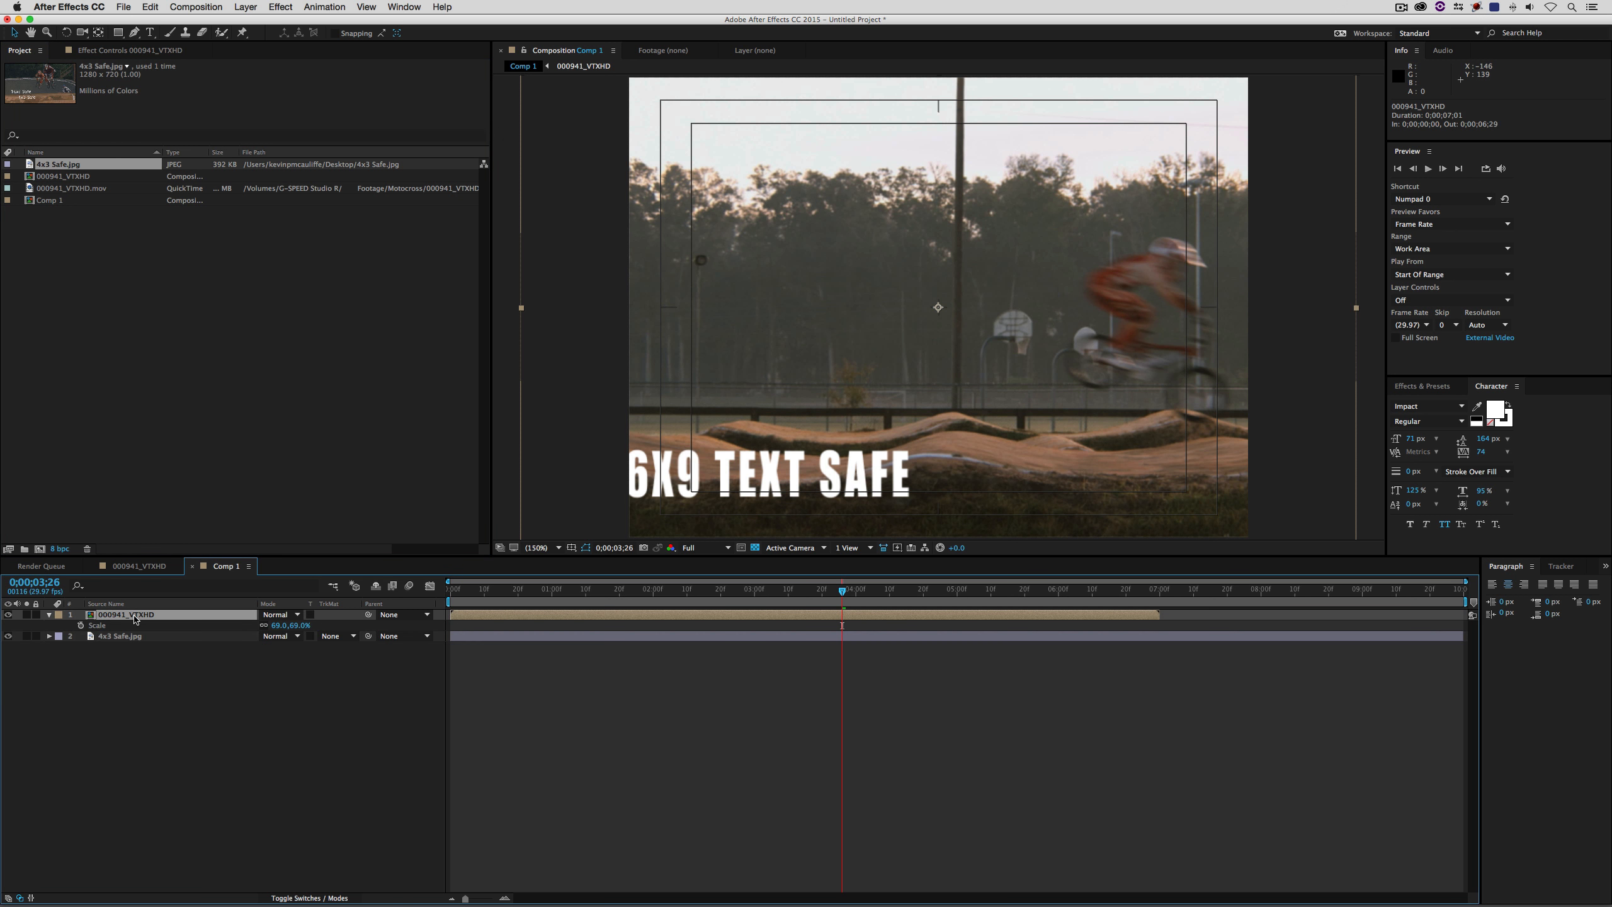
pyautogui.press('Delete')
# - Scale the 4x3 Safe.jpg layer to 68% so its height fills the 4x3 composition
pyautogui.press('s')
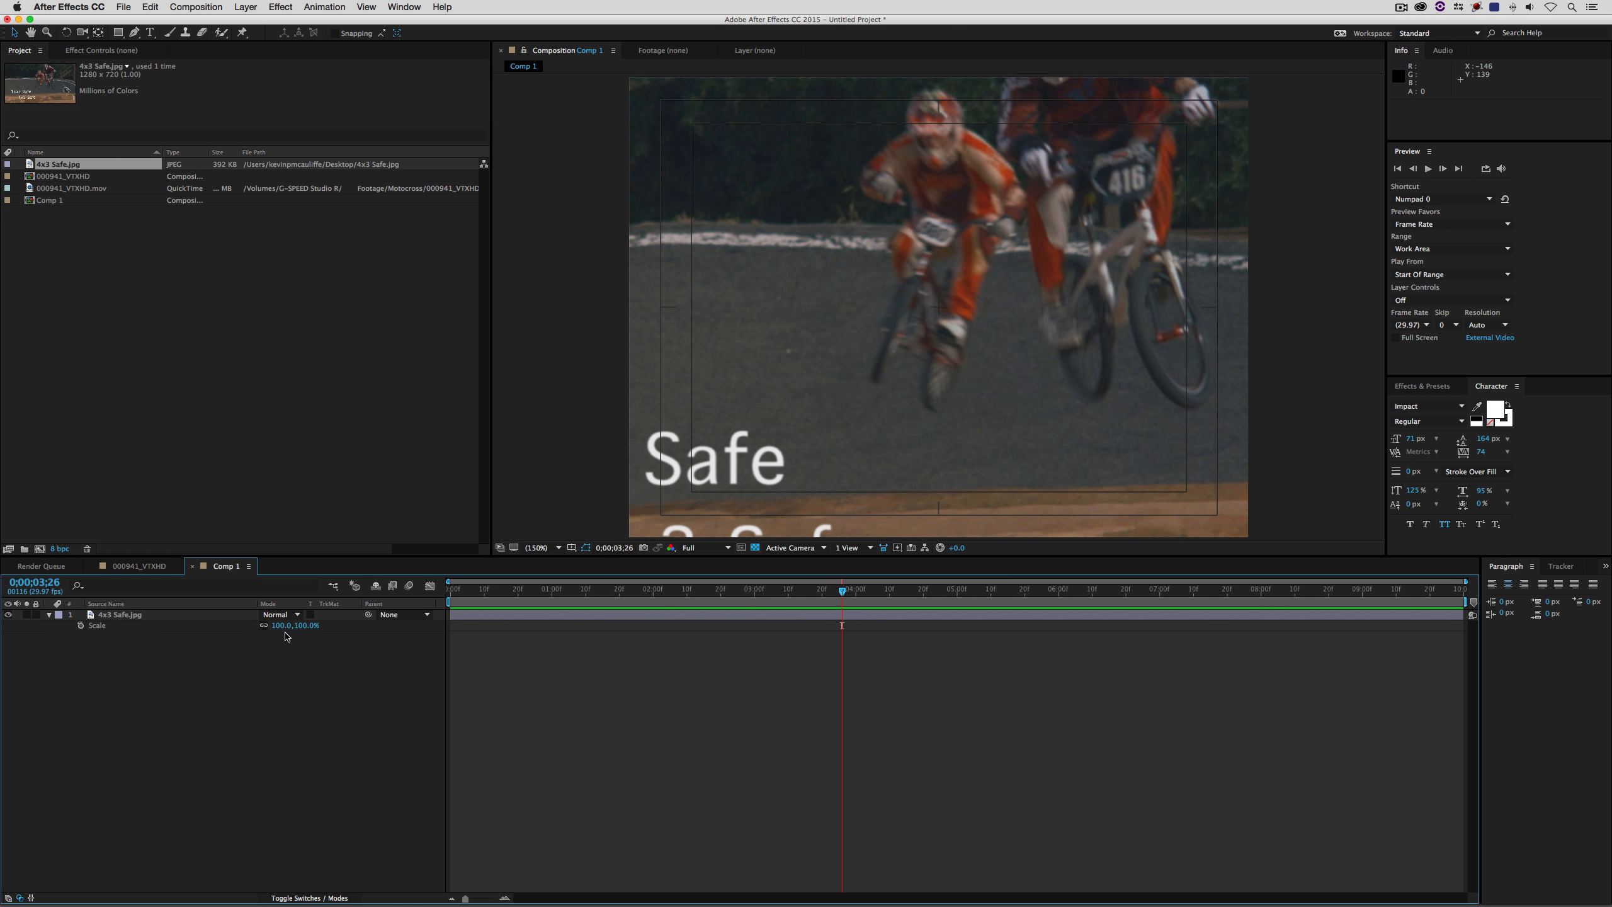
pyautogui.moveTo(285, 626); pyautogui.dragTo(263, 625)
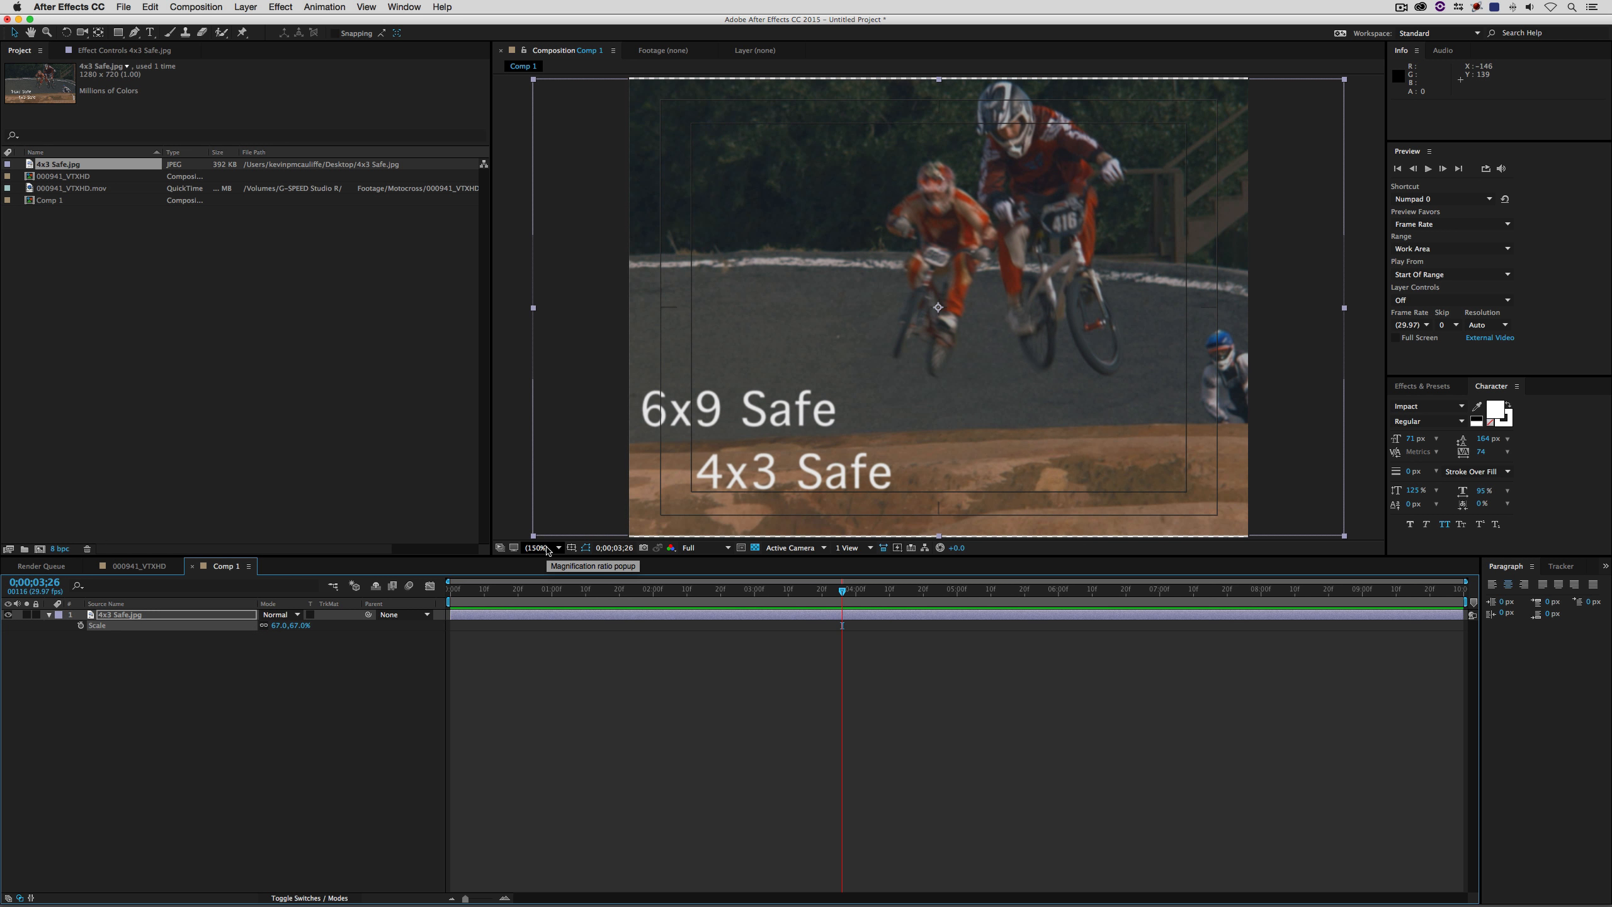
pyautogui.press(',')
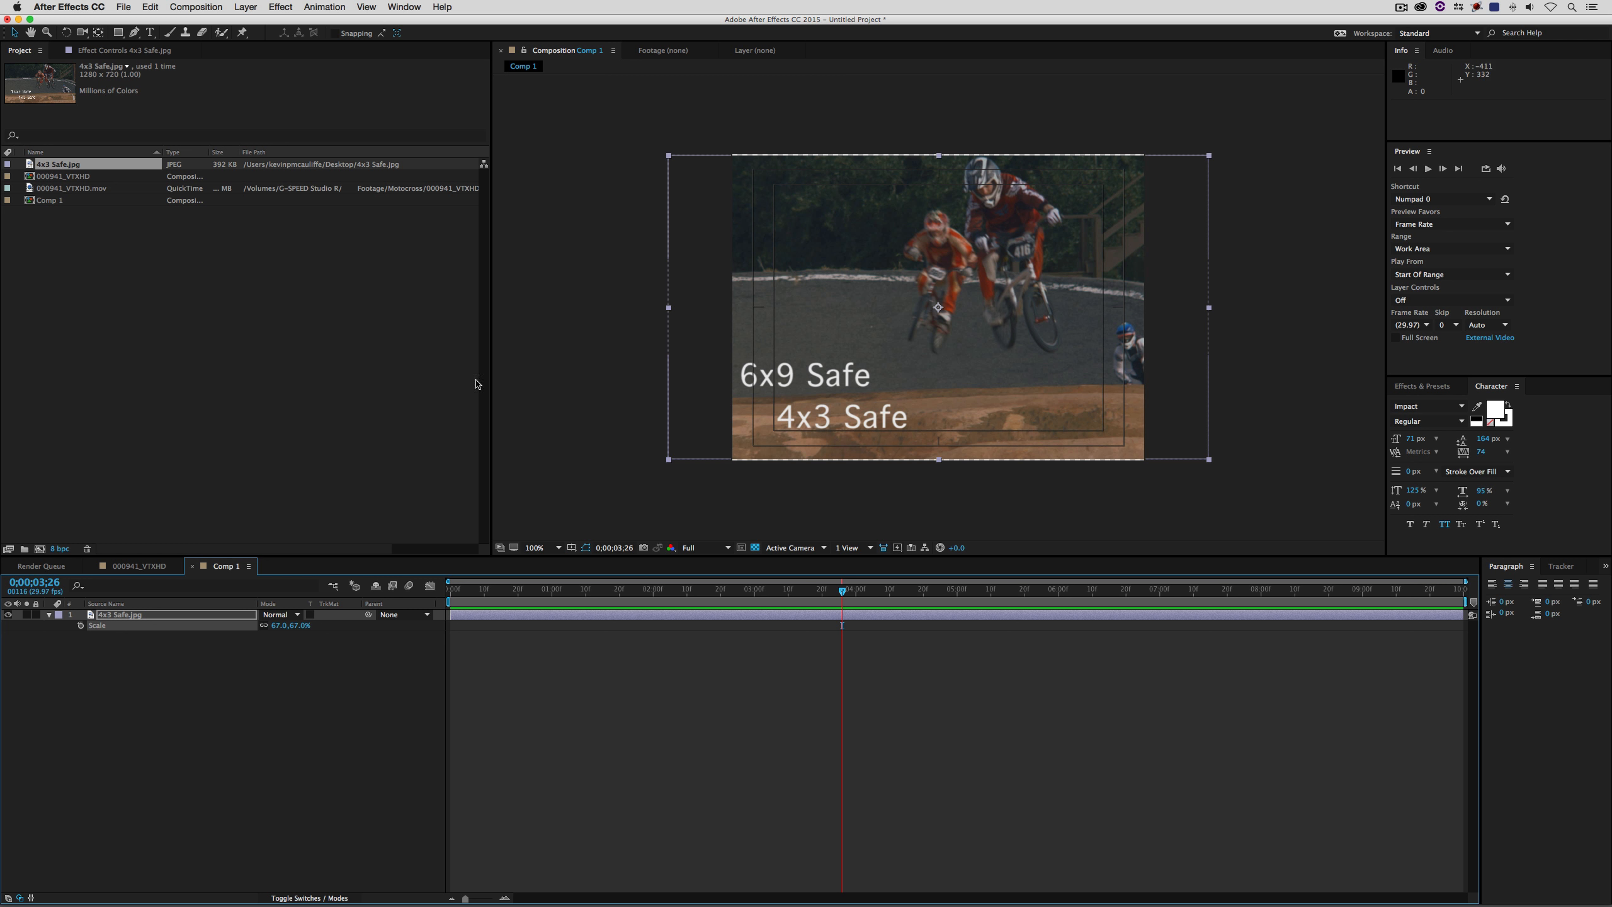
pyautogui.click(278, 625)
pyautogui.write('68')
pyautogui.press('Return')
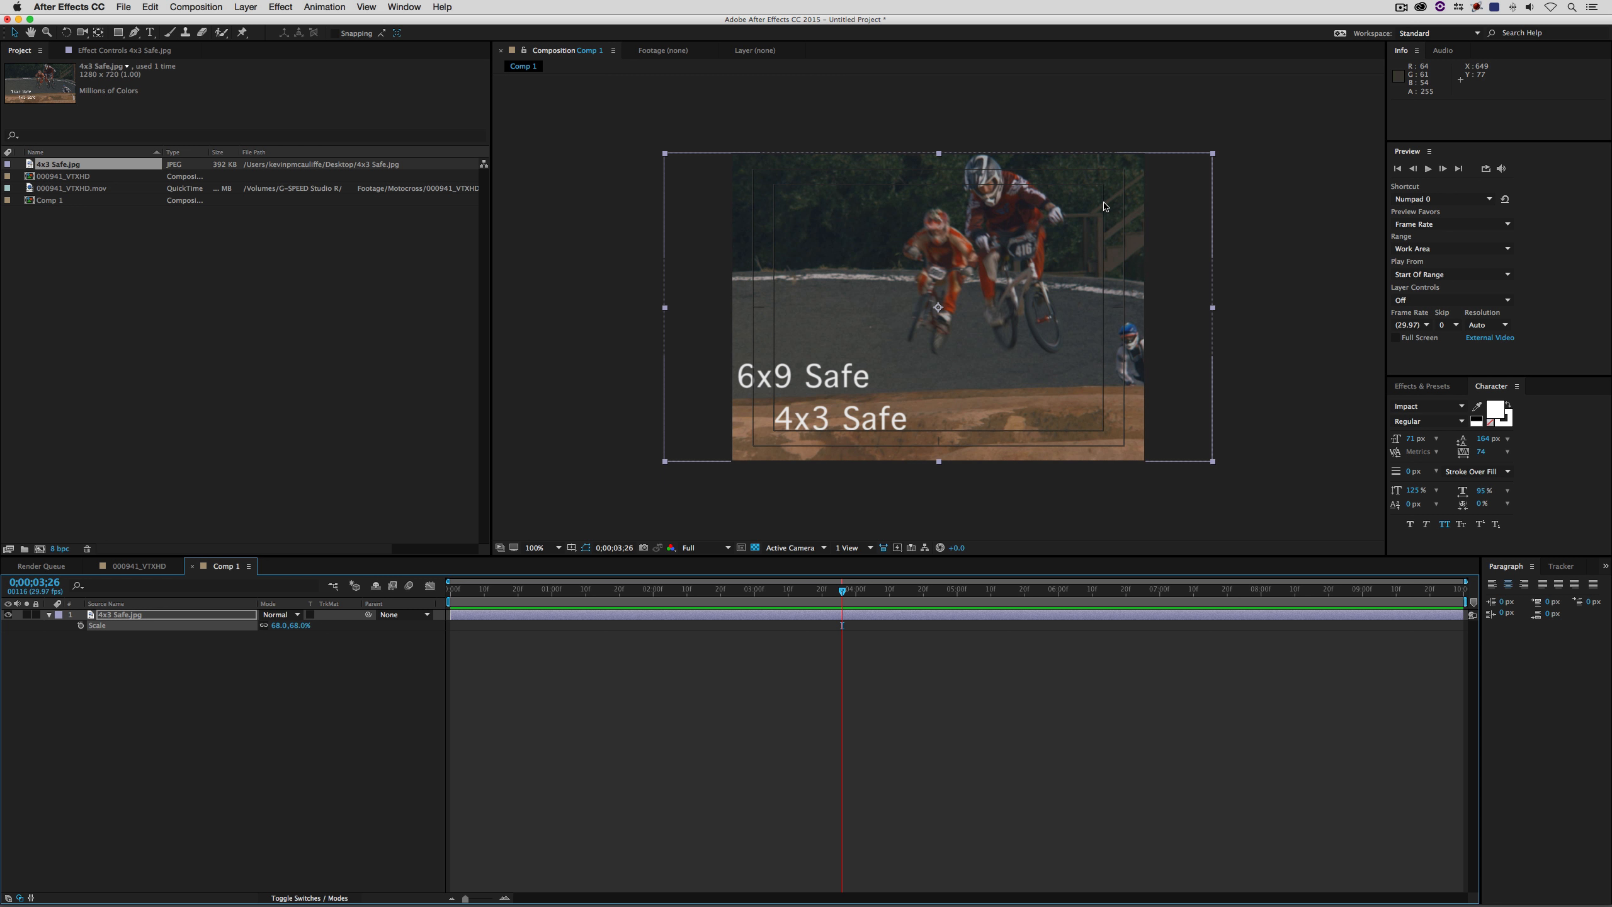
# - Switch back to Media Composer, set video monitoring to V2, and make 4x3 Safe the active Grid setting
pyautogui.press('super+h')
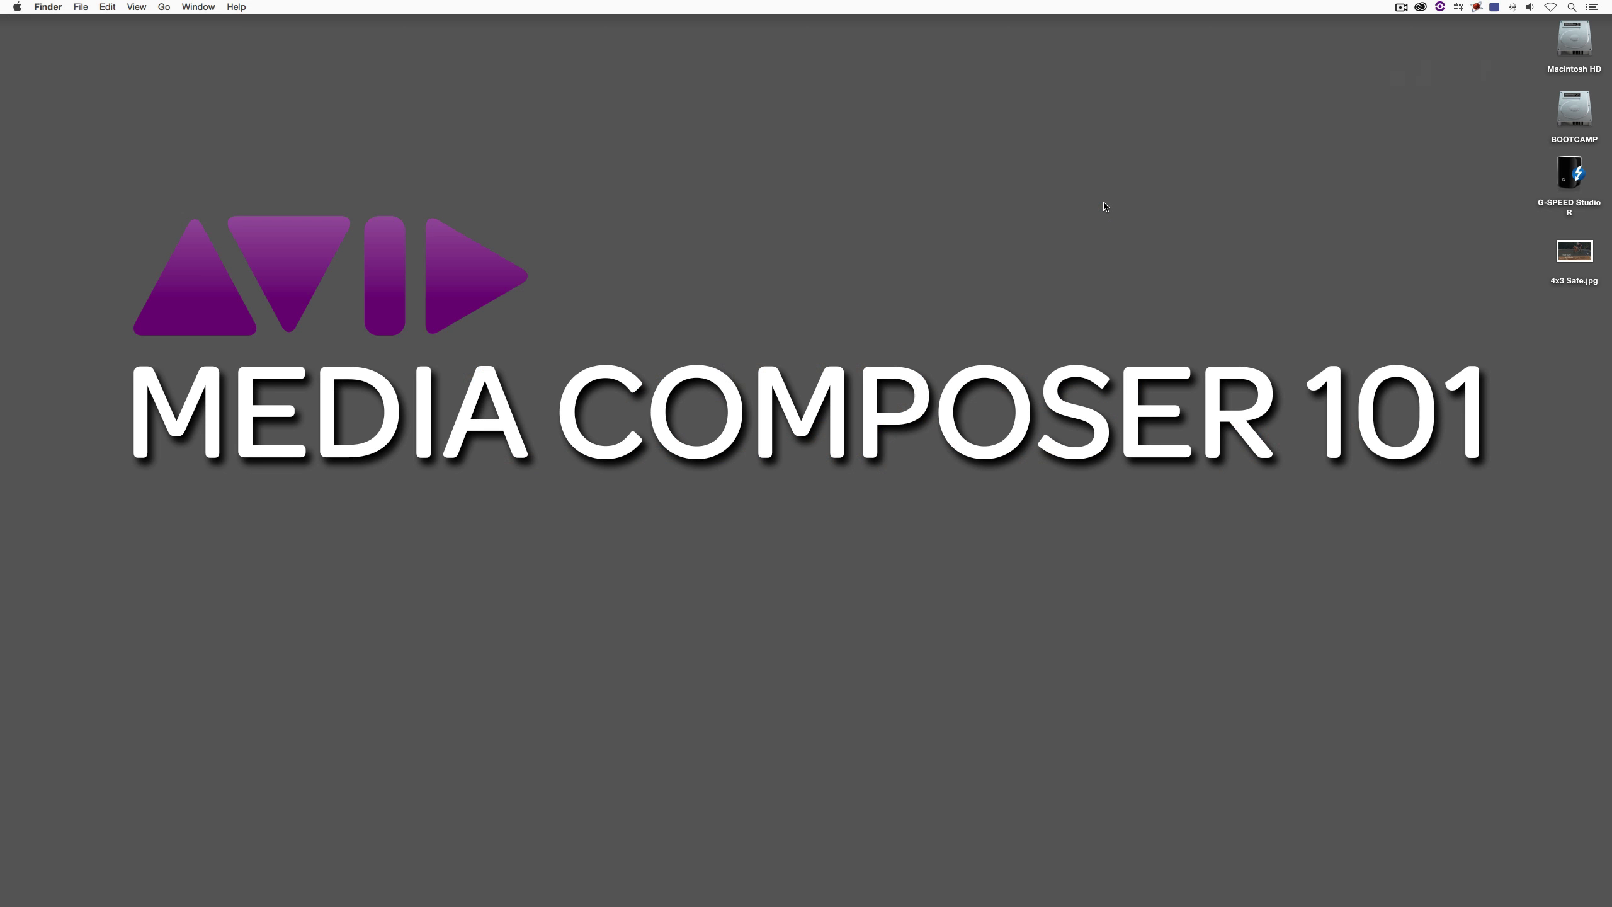
pyautogui.press('super+Tab')
pyautogui.press('super+Tab')
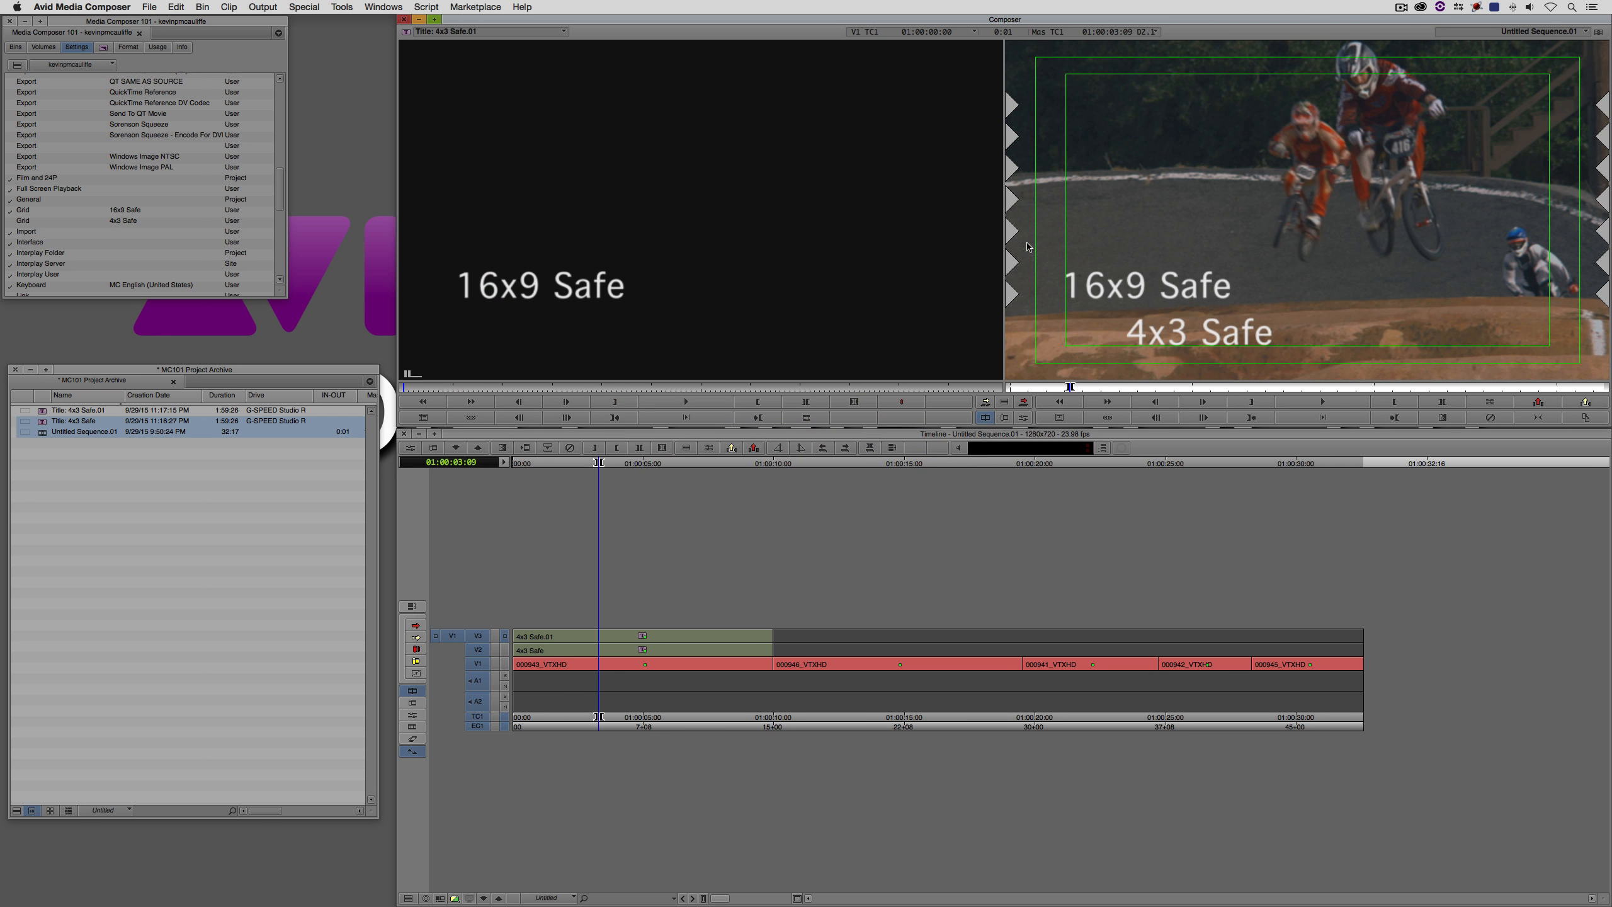
pyautogui.click(504, 650)
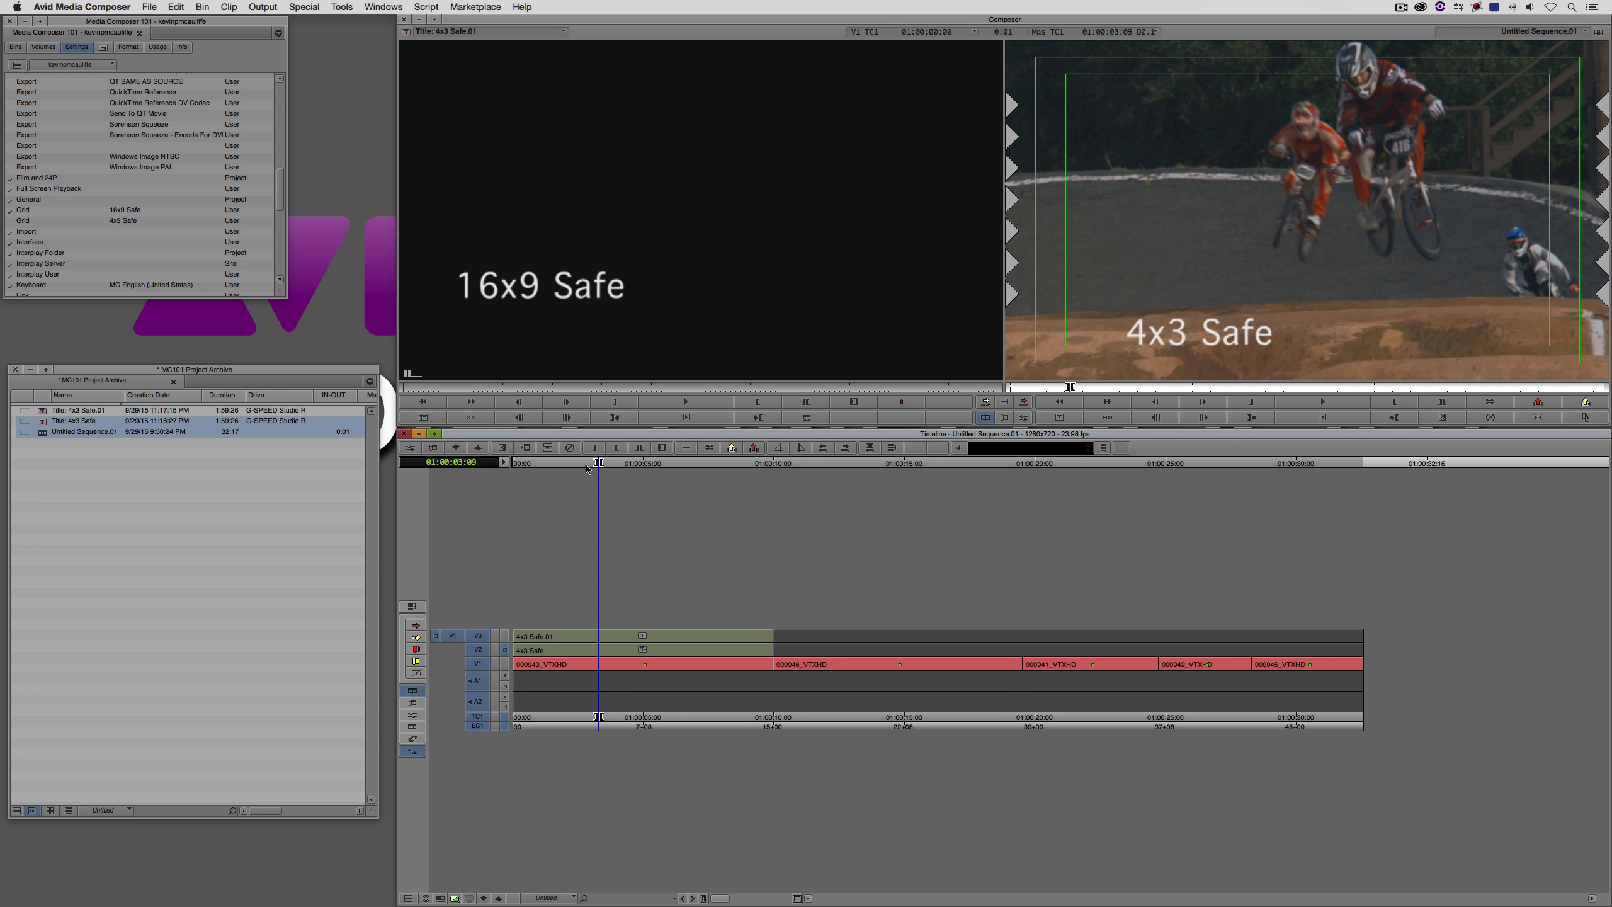
pyautogui.click(11, 221)
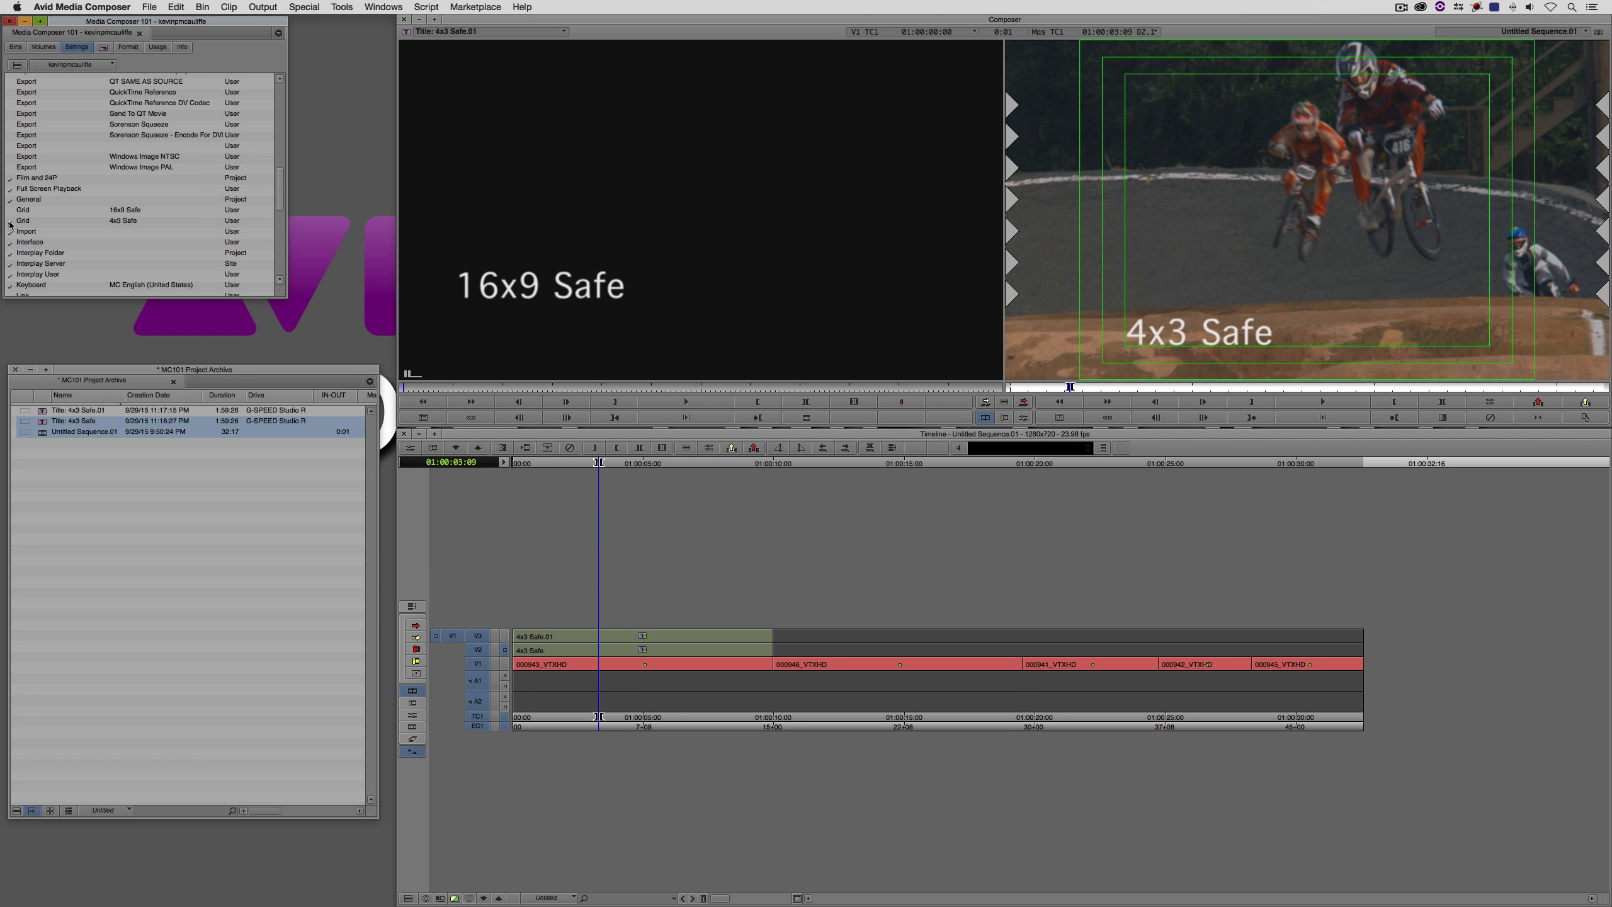